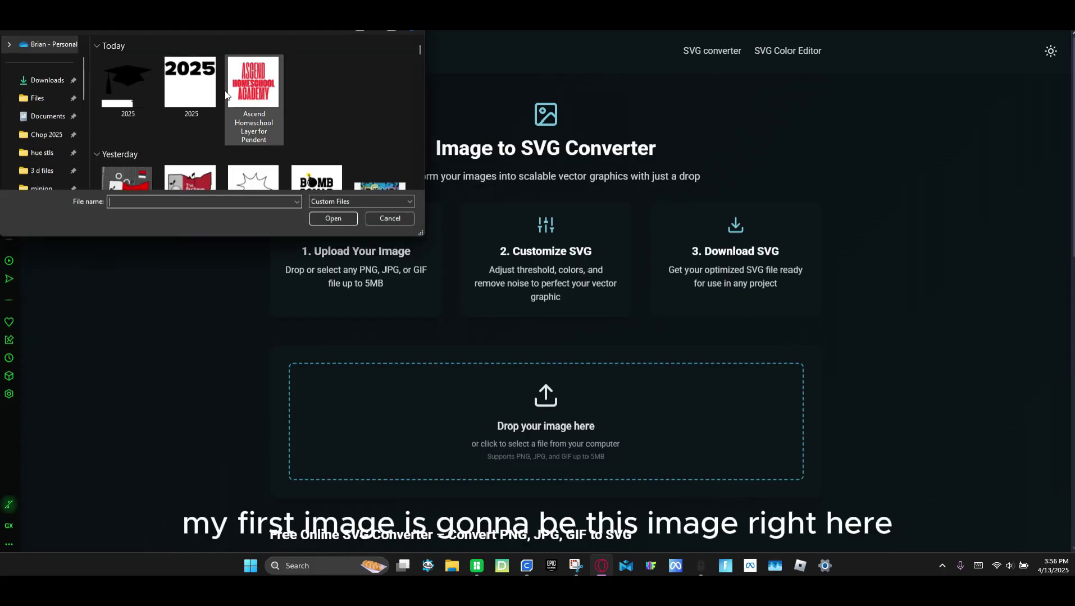
# Convert the image "Ascend Homeschool Layer for Pendent" to SVG and download the result
pyautogui.click(235, 108)
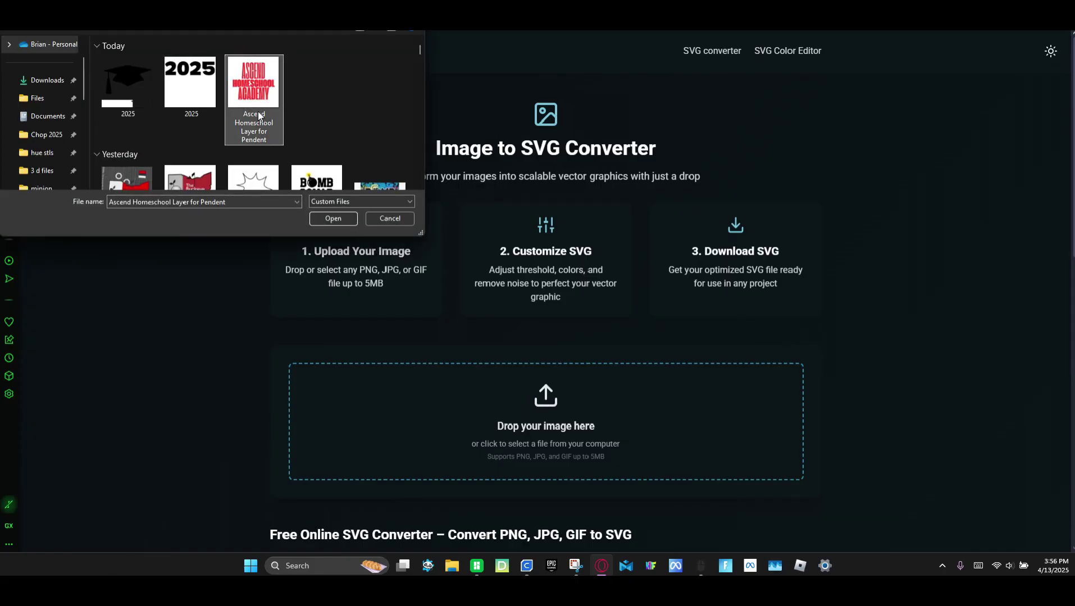
pyautogui.doubleClick(258, 115)
pyautogui.scroll(-5, 523, 144)
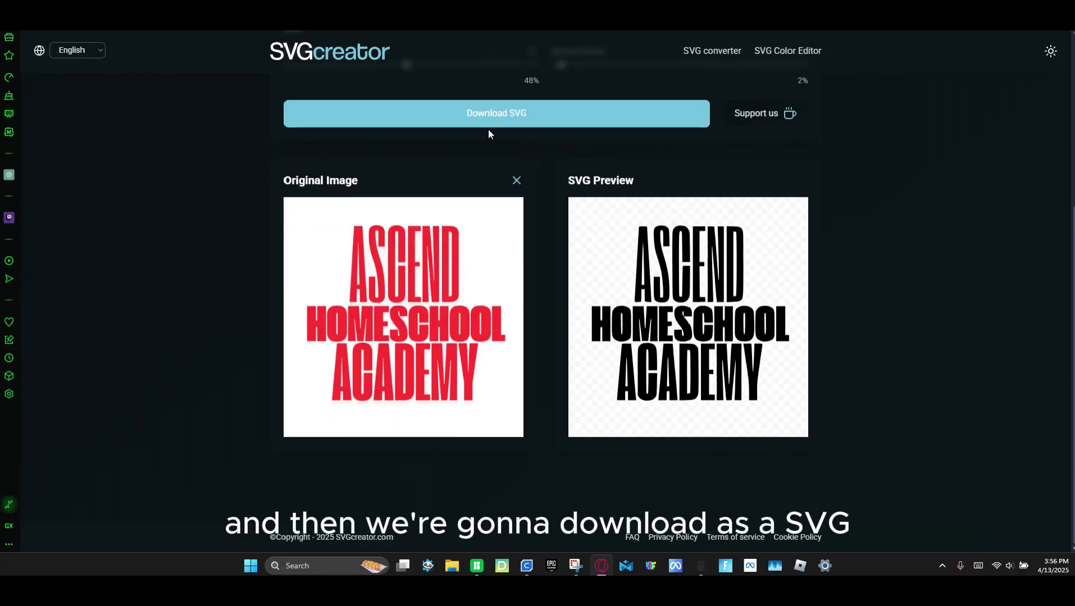
pyautogui.click(492, 120)
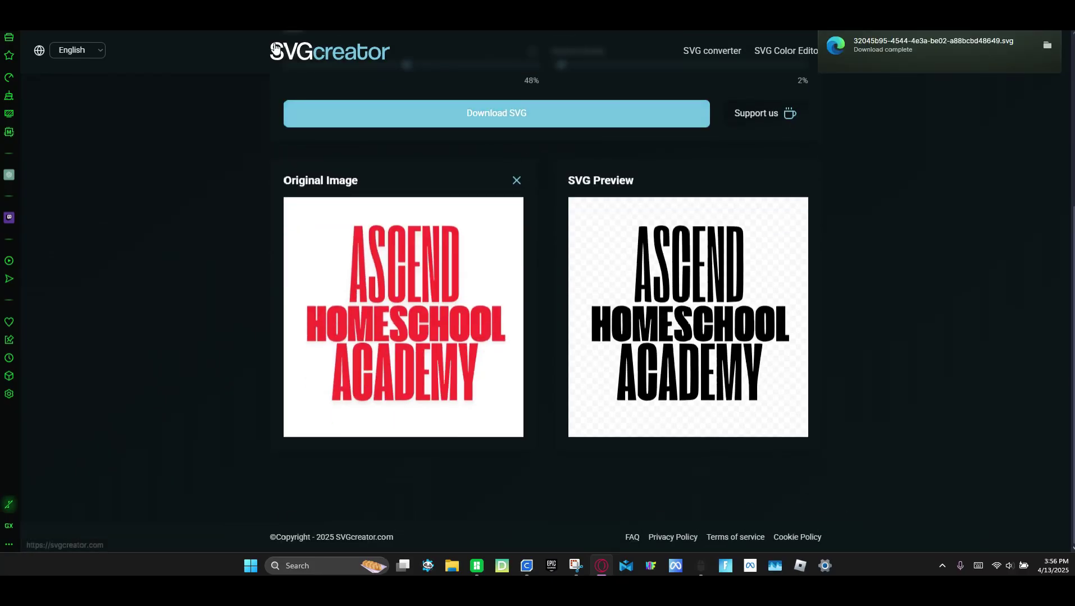
# Open Canva in a new browser tab and create a new logo design
pyautogui.hotkey('ctrl', 't')
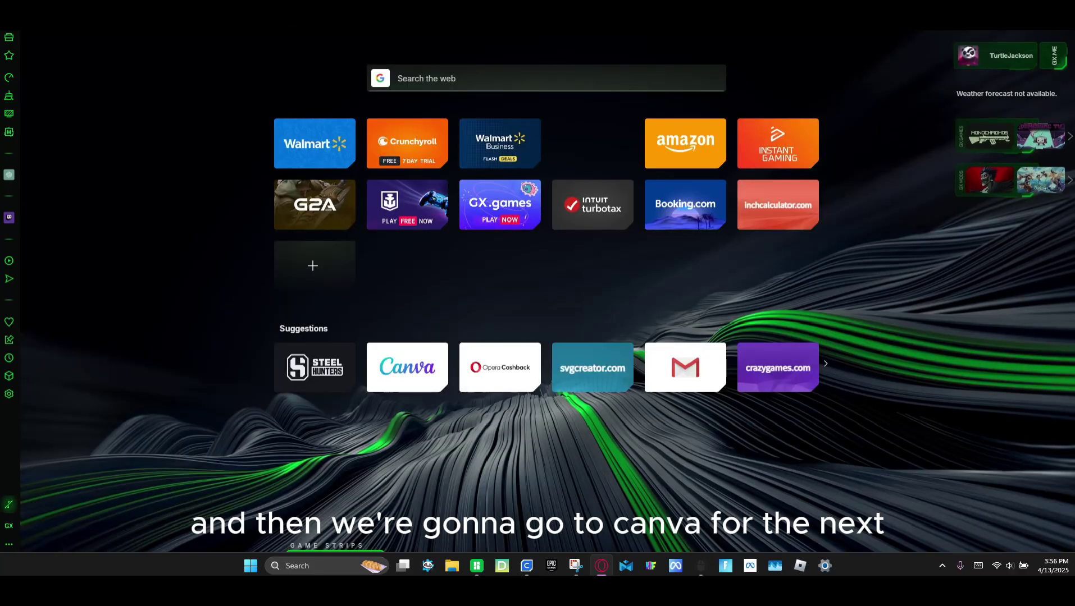
pyautogui.write('cam')
pyautogui.press('BackSpace')
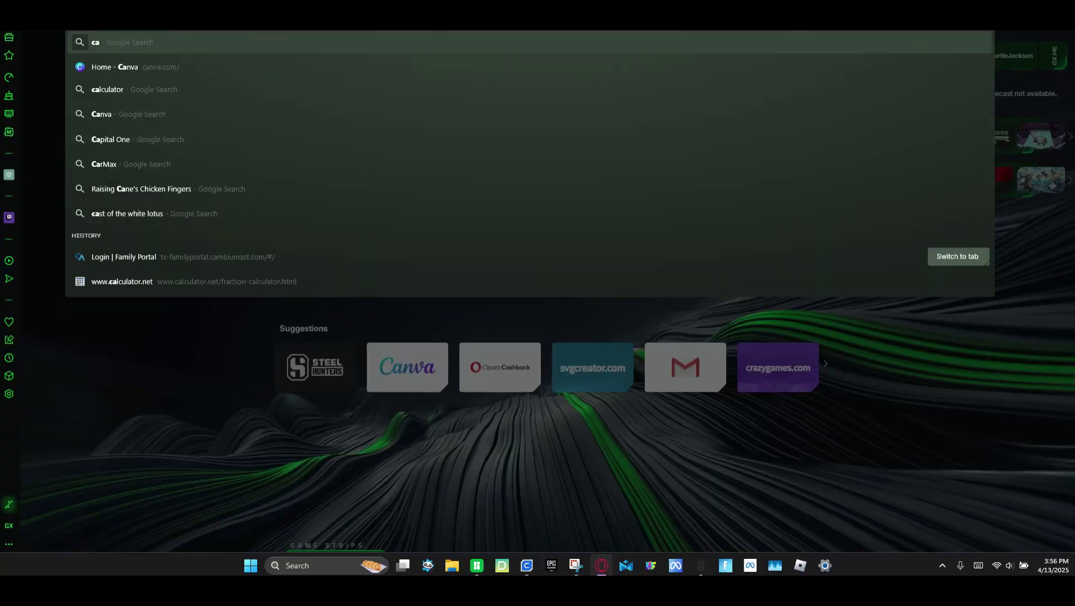
pyautogui.write('n')
pyautogui.press('Return')
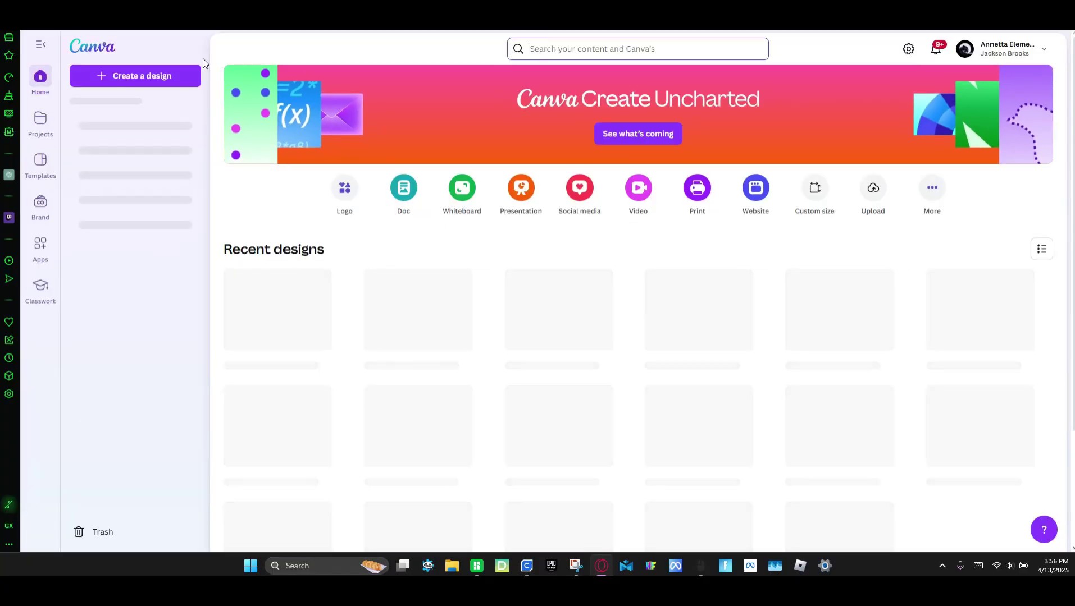
pyautogui.click(349, 196)
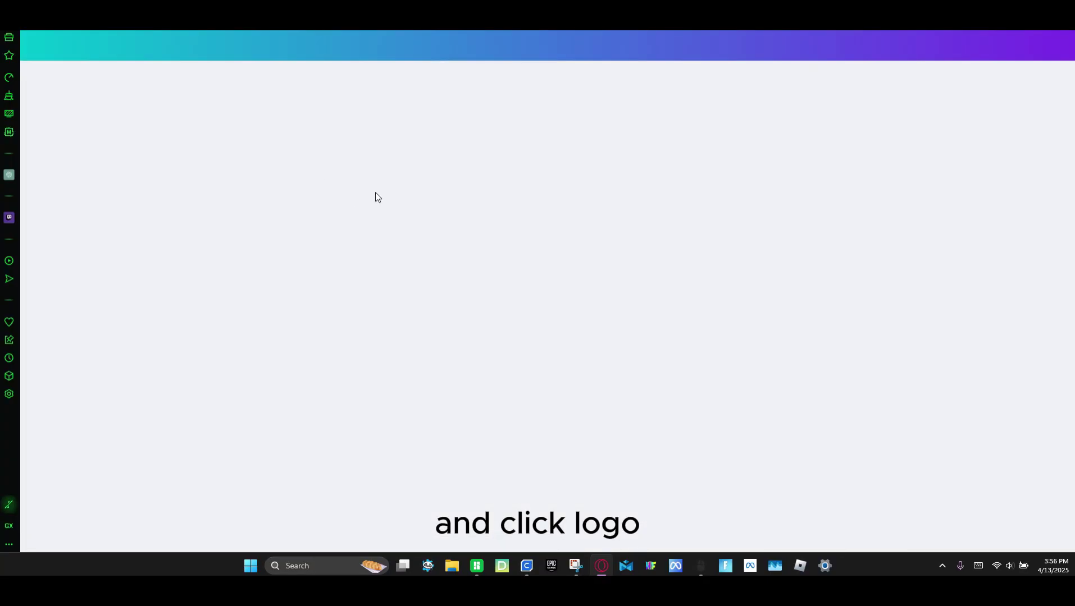
# Add a text box reading "2025", enlarge it to about font size 95.4 and centre it horizontally slightly above the page's middle
pyautogui.click(40, 166)
pyautogui.click(107, 111)
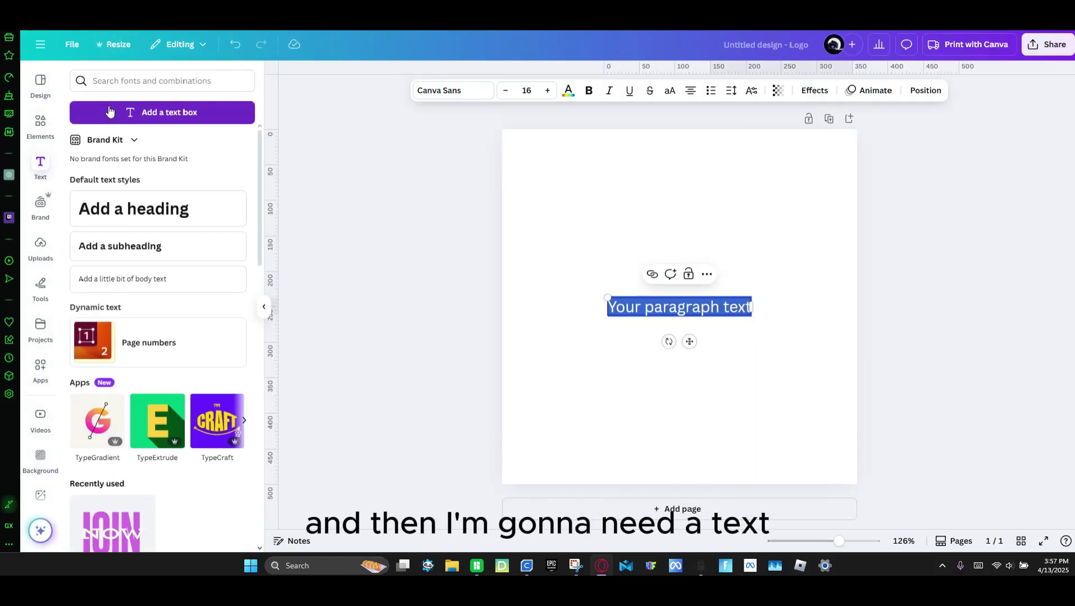
pyautogui.write('2025')
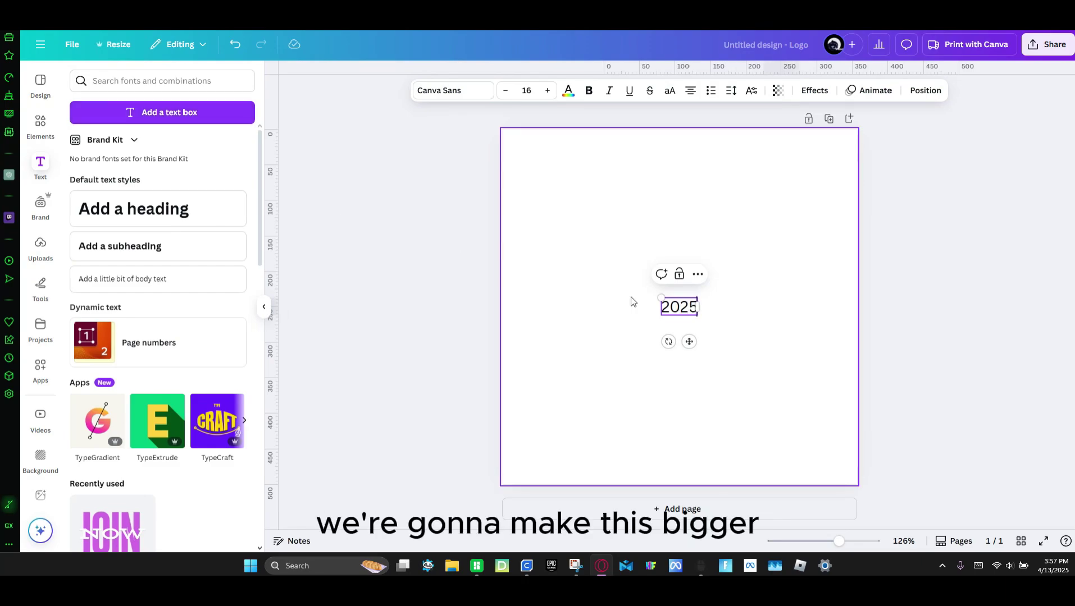
pyautogui.moveTo(661, 299); pyautogui.dragTo(477, 187)
pyautogui.click(476, 187)
pyautogui.moveTo(592, 261); pyautogui.dragTo(681, 282)
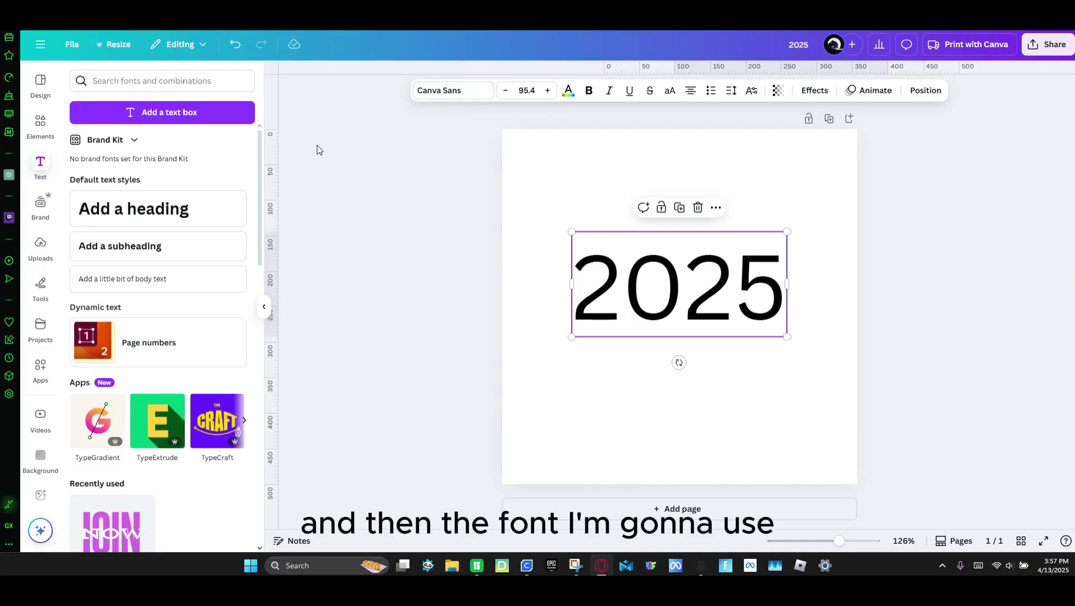
# Change the font of the 2025 text to Bernoru from the Sans Serif category
pyautogui.click(426, 92)
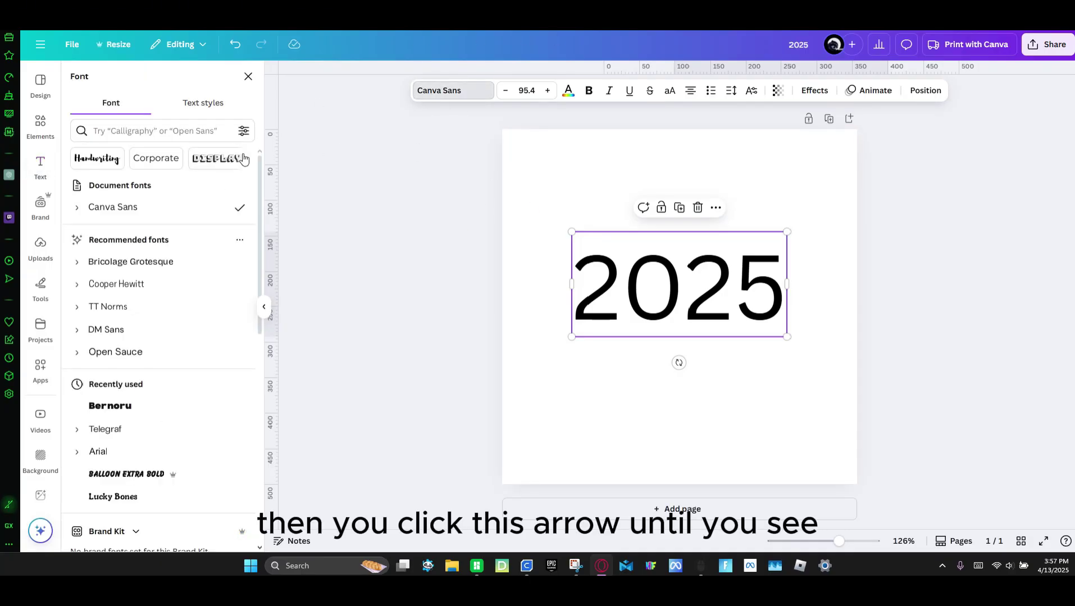
pyautogui.click(245, 160)
pyautogui.click(244, 160)
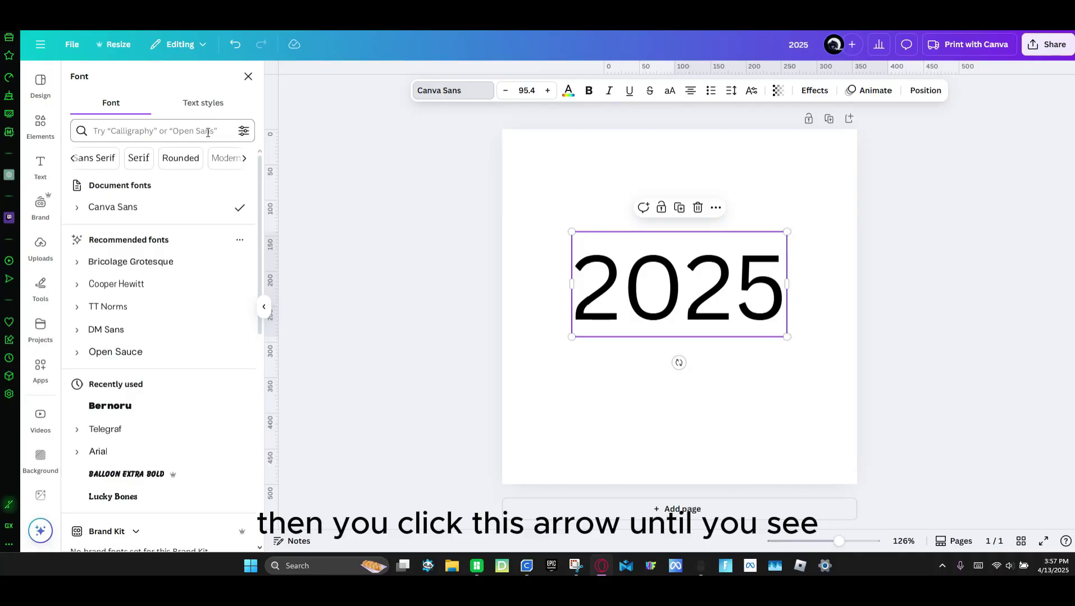
pyautogui.click(103, 160)
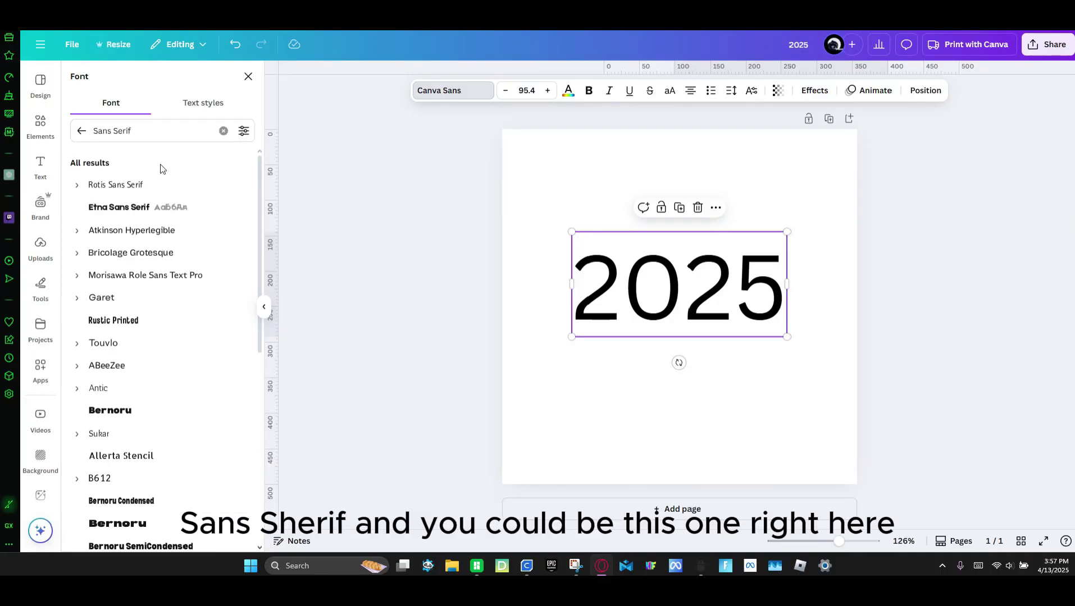
pyautogui.click(115, 413)
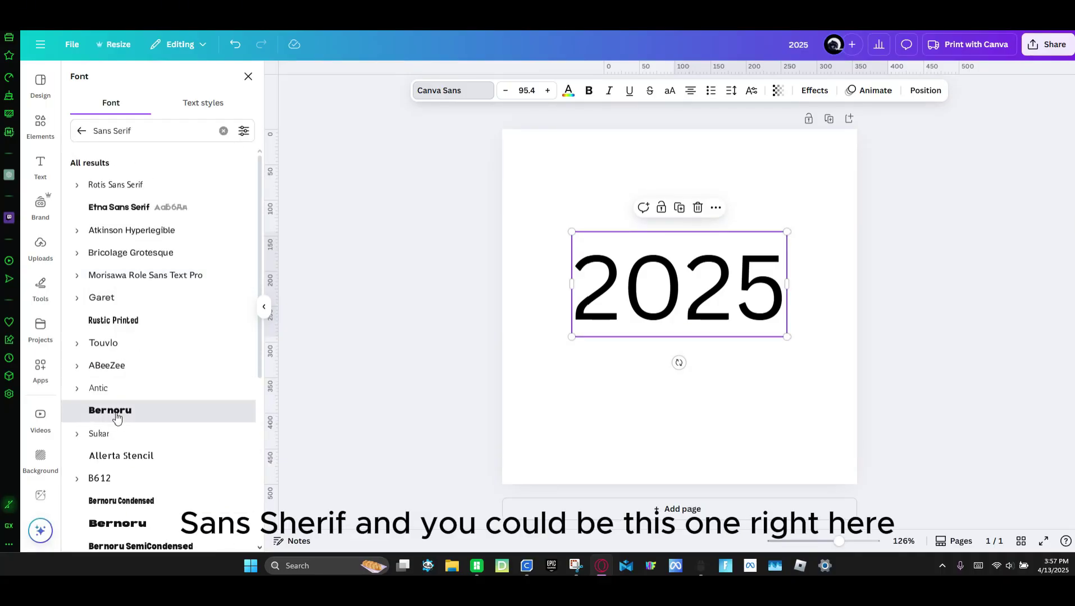
# Enlarge the 2025 text to about font size 131 so it spans nearly the page width, placed around the page's middle
pyautogui.moveTo(730, 307); pyautogui.dragTo(675, 174)
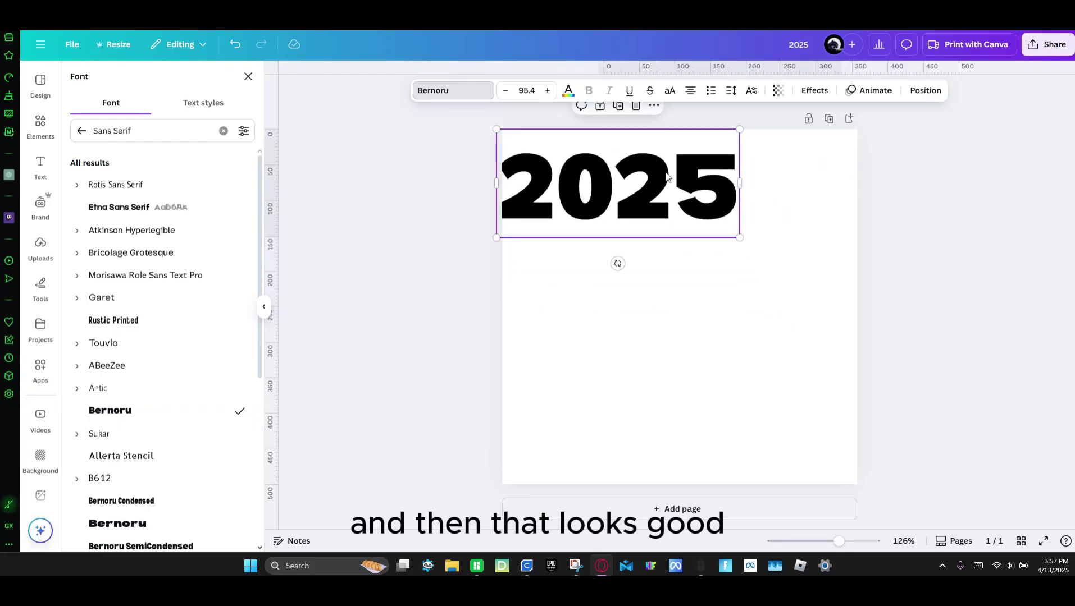
pyautogui.moveTo(747, 241); pyautogui.dragTo(811, 327)
pyautogui.moveTo(727, 181); pyautogui.dragTo(739, 297)
# Download the 2025 design as a PNG file
pyautogui.click(1039, 54)
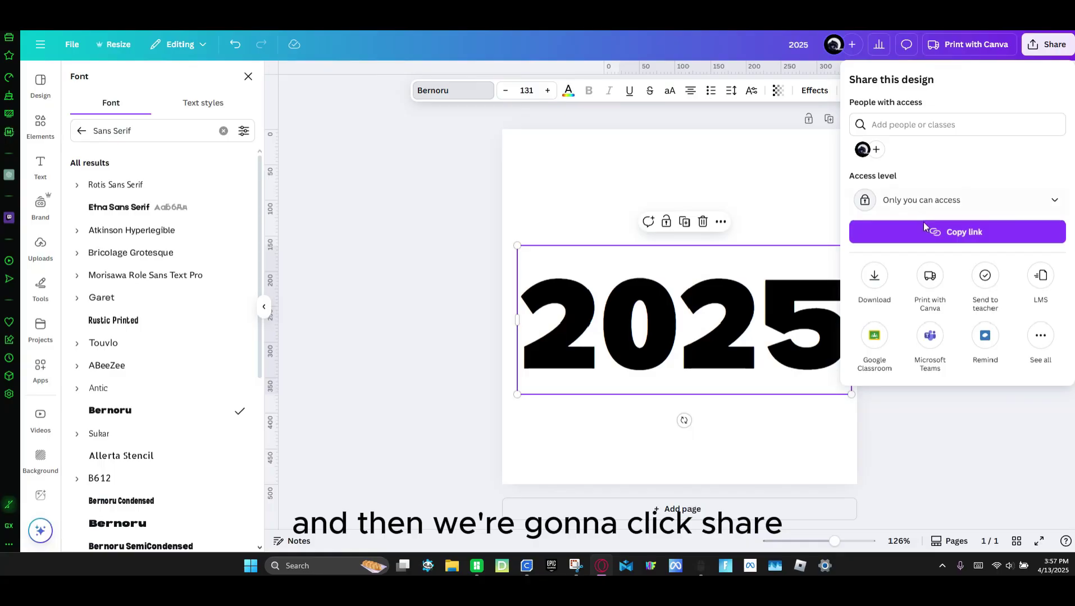
pyautogui.click(874, 276)
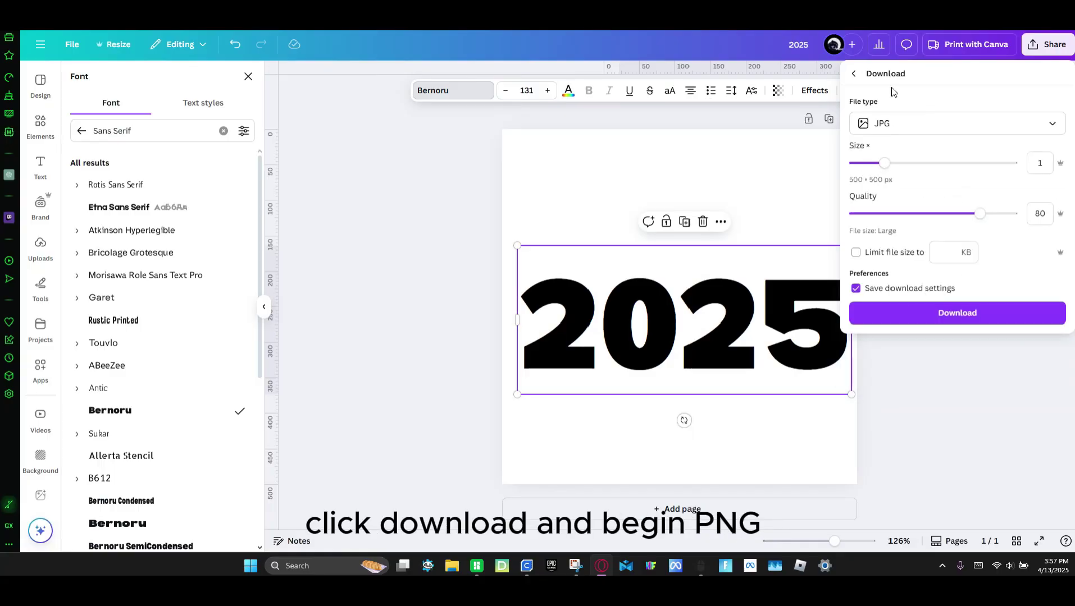
pyautogui.click(960, 126)
pyautogui.click(971, 196)
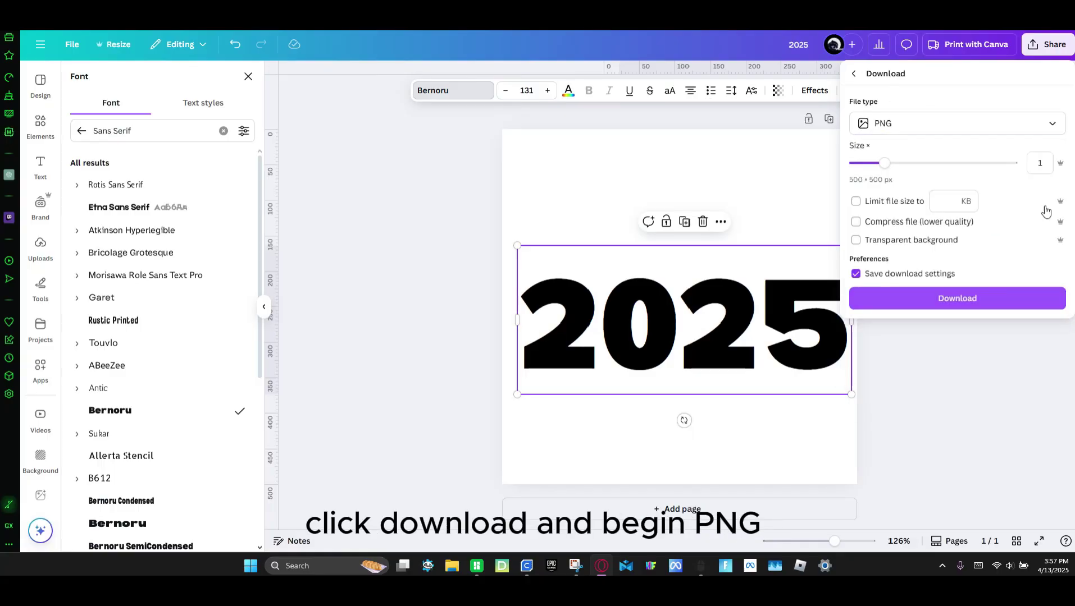
pyautogui.click(879, 297)
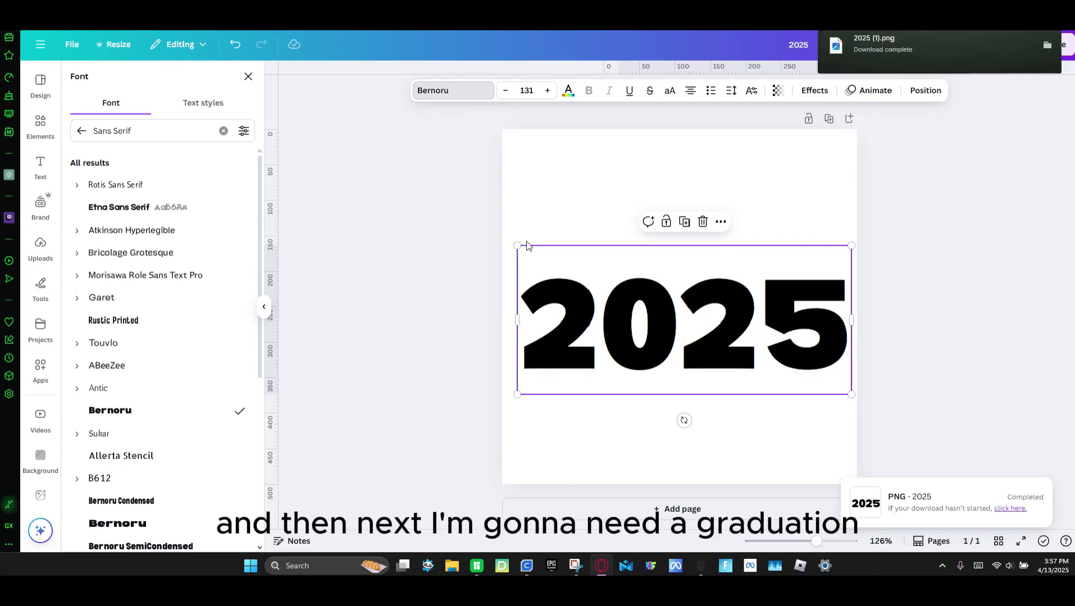
# Replace the 2025 text with the solid black graduation cap with tassel from a "graduate cap" graphics search
pyautogui.press('Delete')
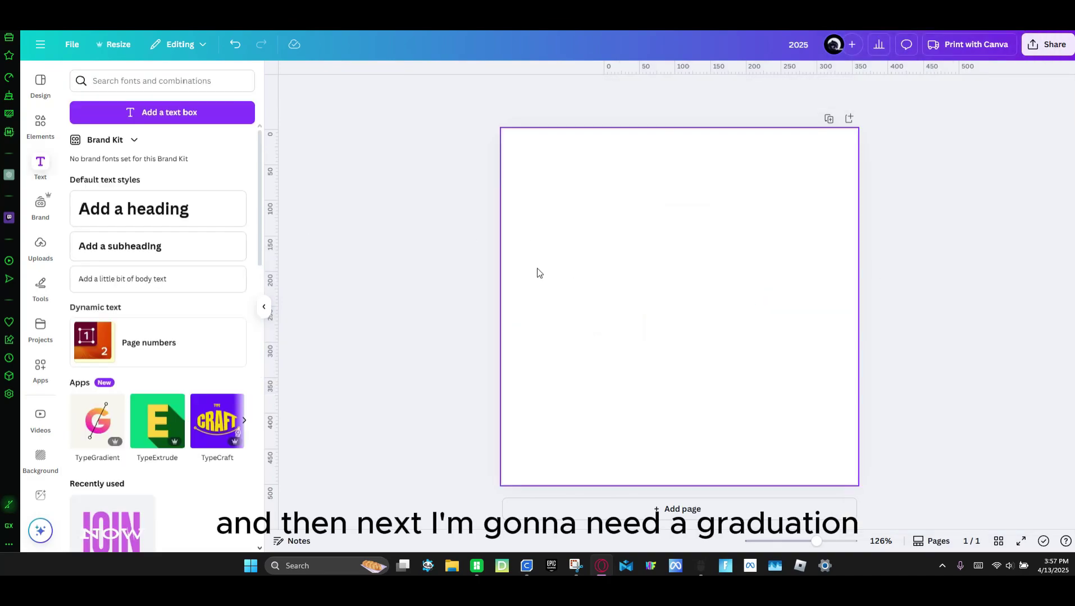
pyautogui.click(35, 125)
pyautogui.click(113, 85)
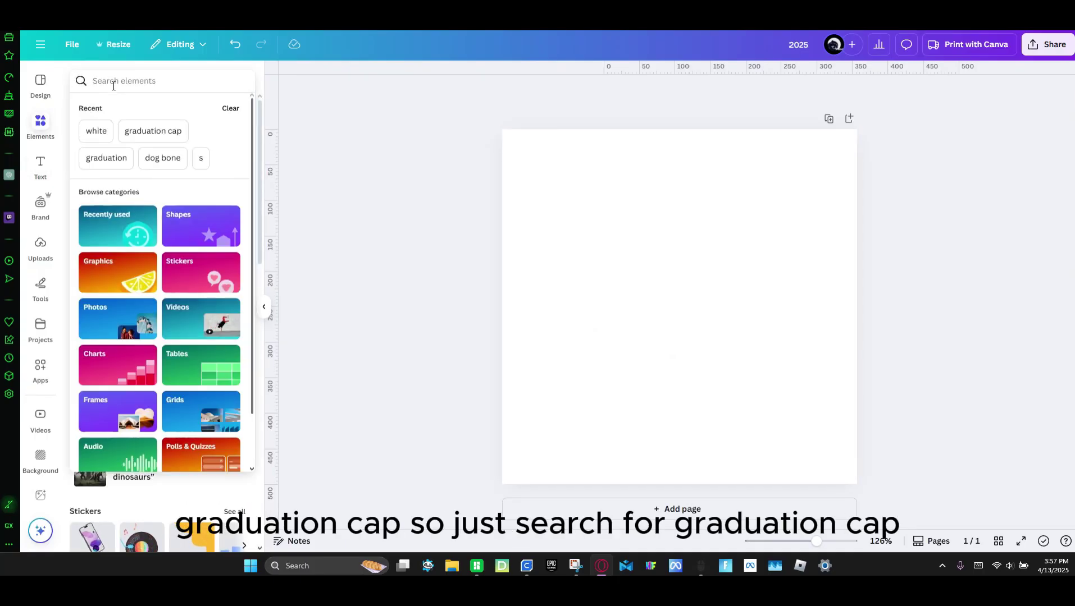
pyautogui.write('grd')
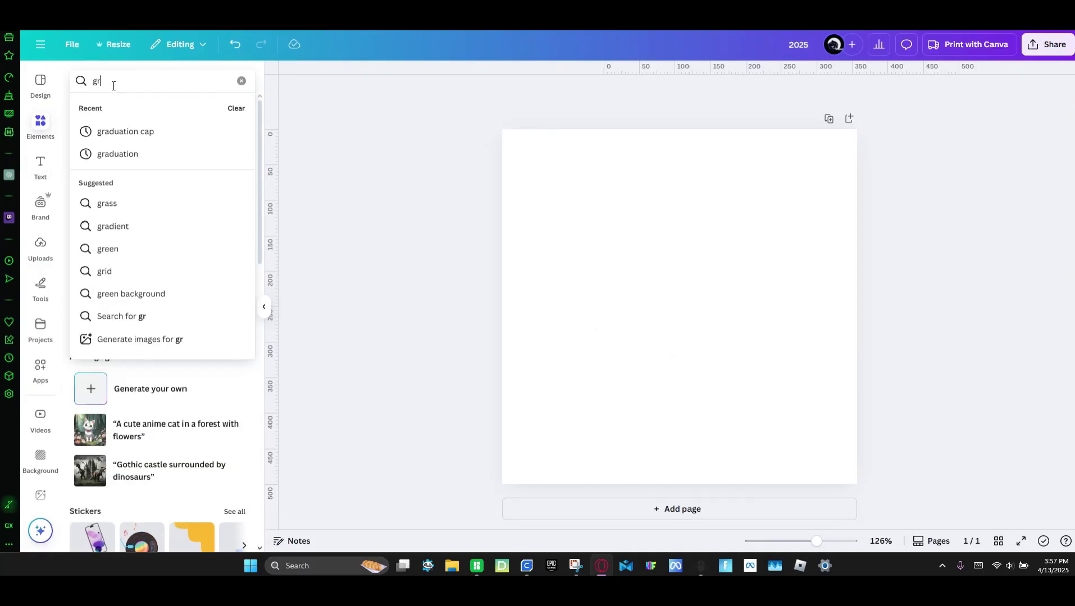
pyautogui.click(182, 172)
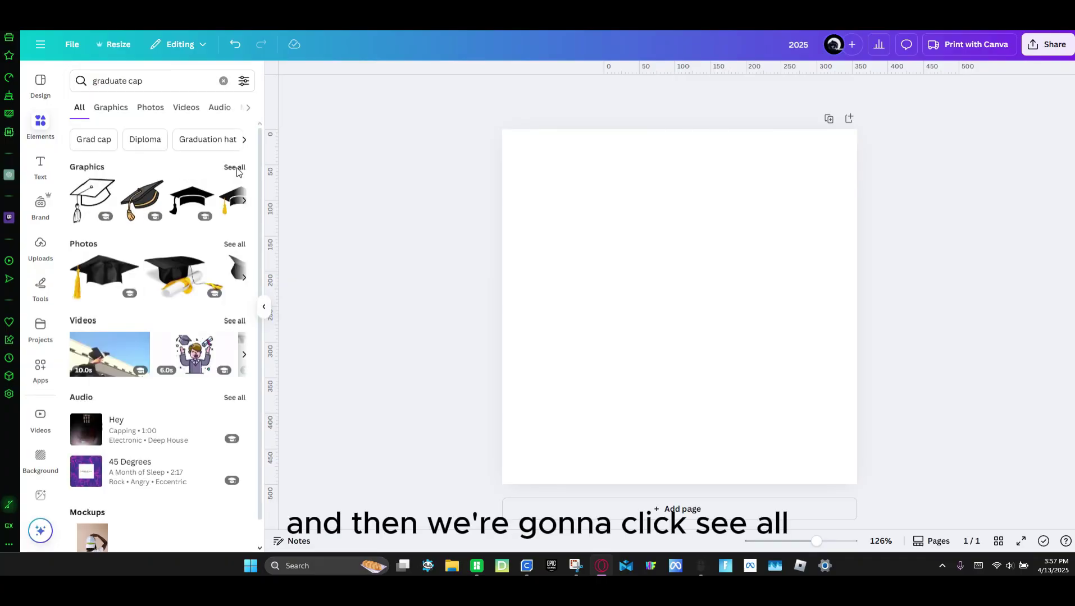
pyautogui.click(235, 168)
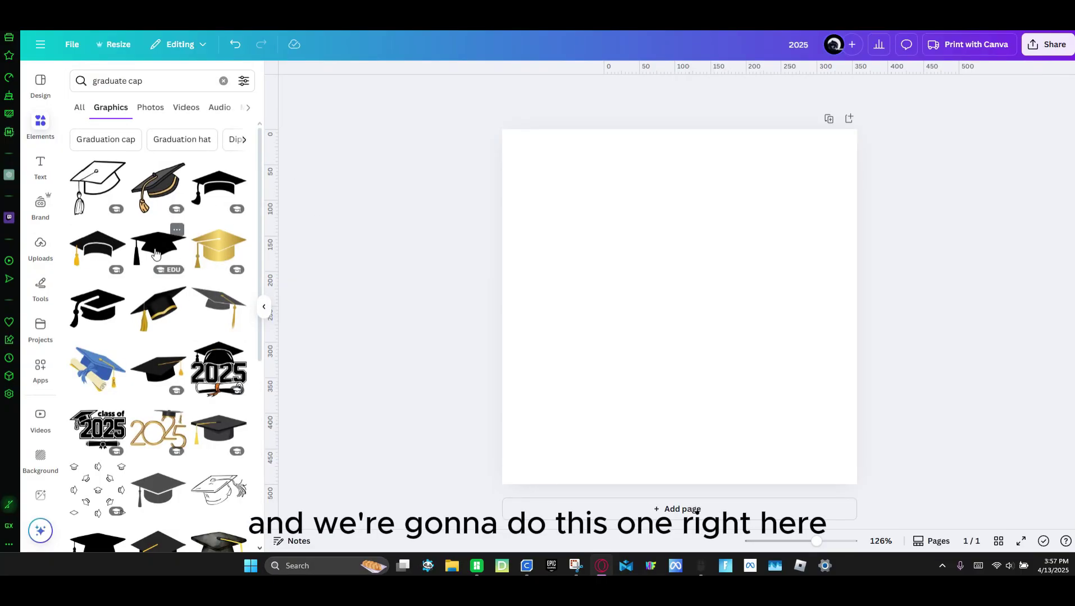
pyautogui.click(156, 254)
pyautogui.click(1006, 118)
pyautogui.click(680, 318)
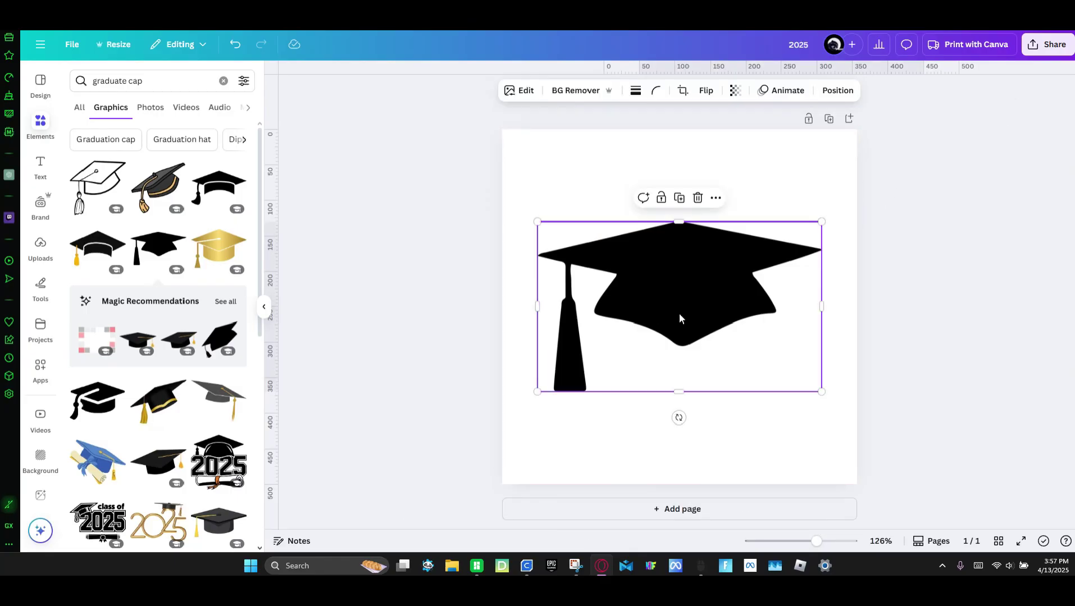
# Download the graduation cap design as an image
pyautogui.click(1045, 53)
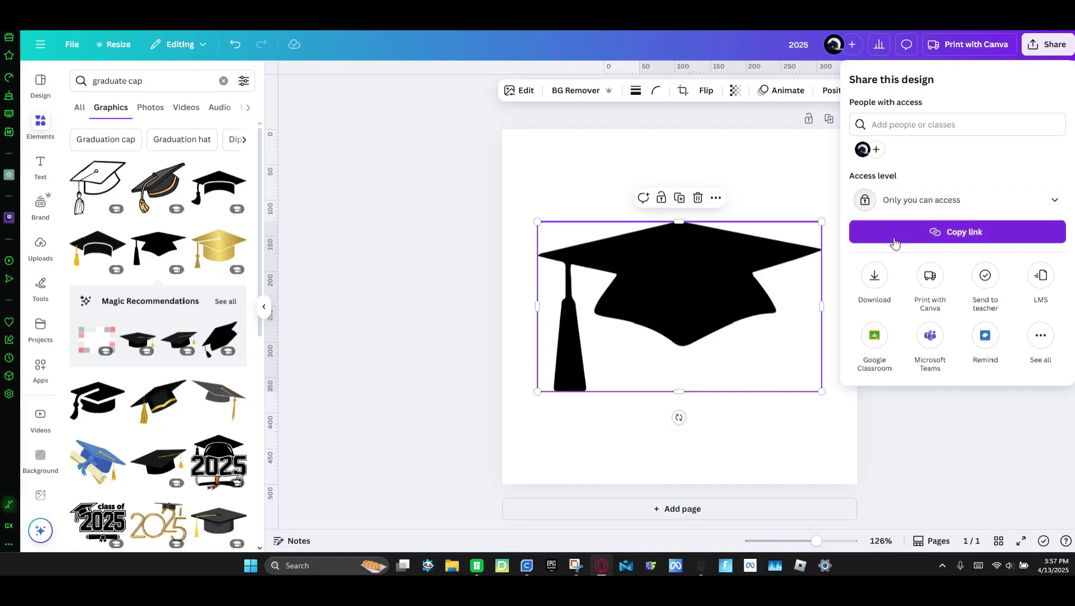
pyautogui.click(875, 287)
pyautogui.click(878, 291)
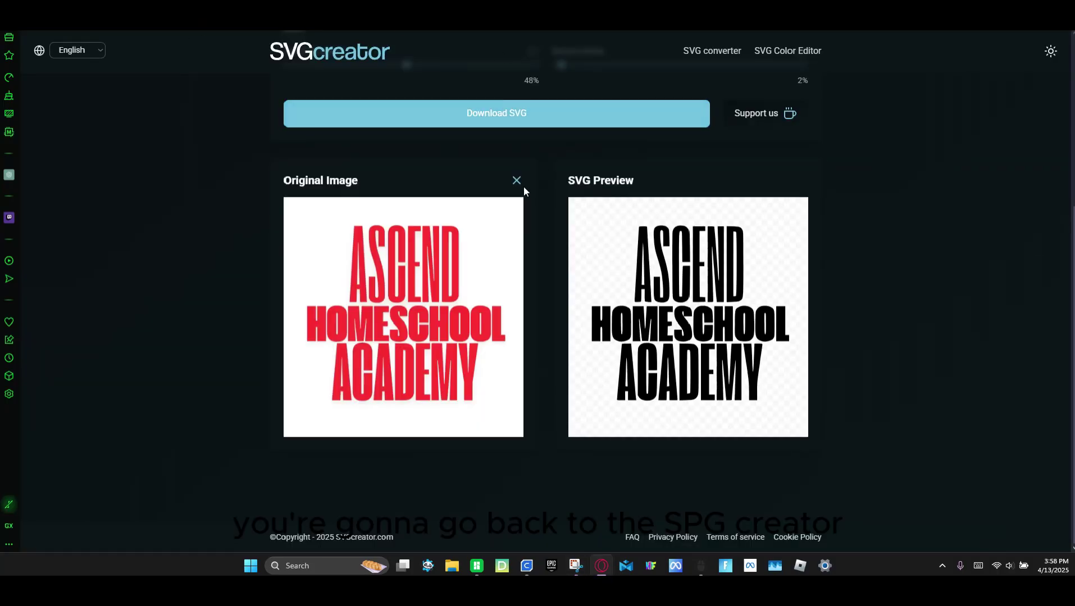
# Switch back to SVGcreator, replace the loaded image with the 2025 picture and download it as SVG
pyautogui.click(517, 181)
pyautogui.click(545, 396)
pyautogui.doubleClick(195, 84)
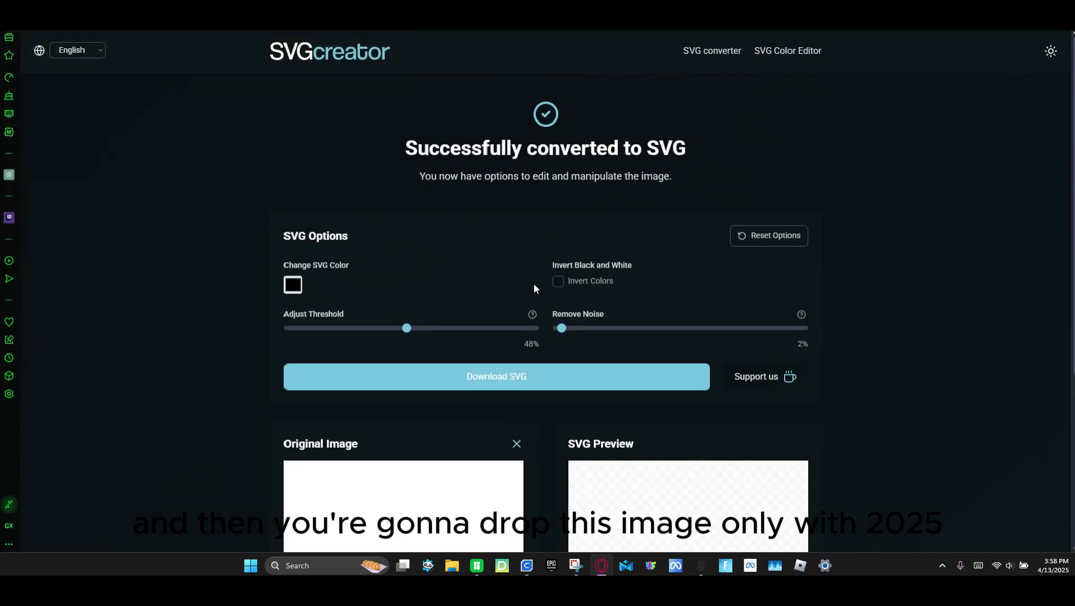
pyautogui.scroll(-3, 534, 284)
pyautogui.click(542, 214)
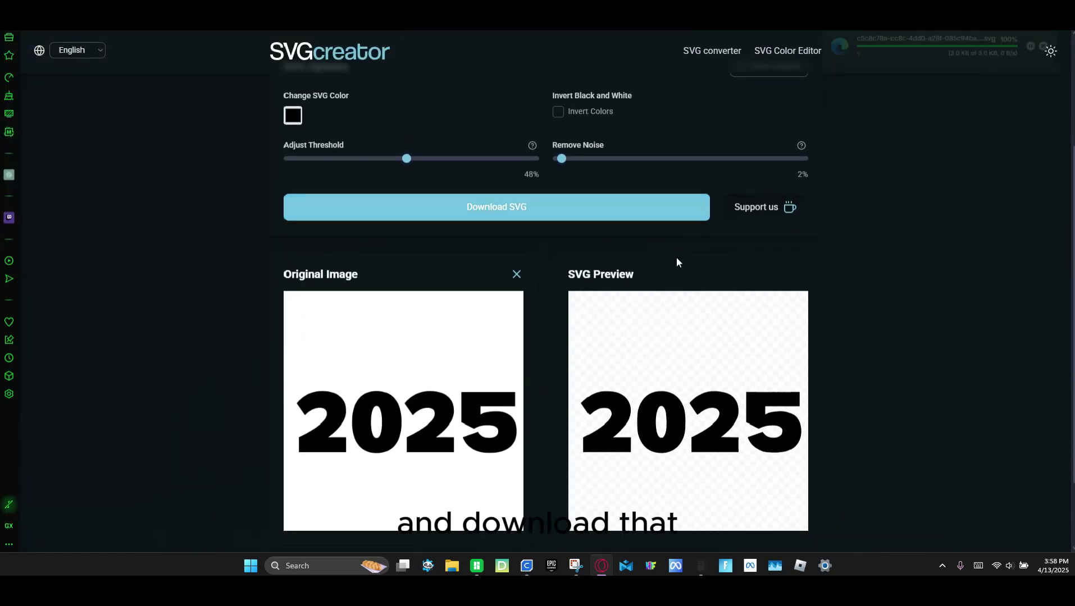
# Replace the 2025 picture with the graduation cap image and download its SVG conversion
pyautogui.click(517, 274)
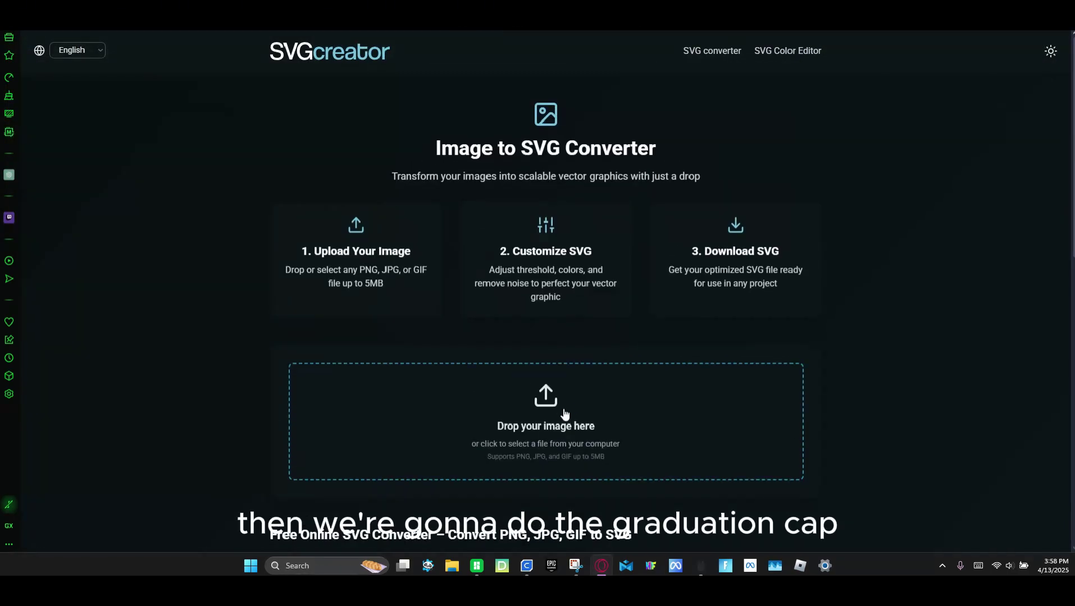
pyautogui.click(359, 224)
pyautogui.doubleClick(126, 85)
pyautogui.scroll(-5, 653, 306)
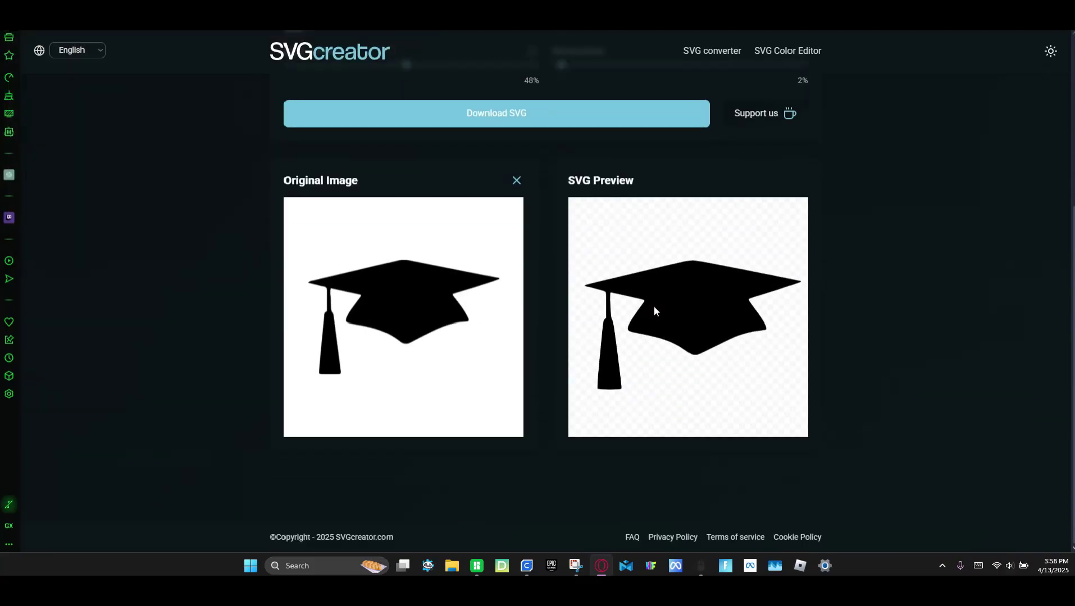
pyautogui.scroll(2, 558, 243)
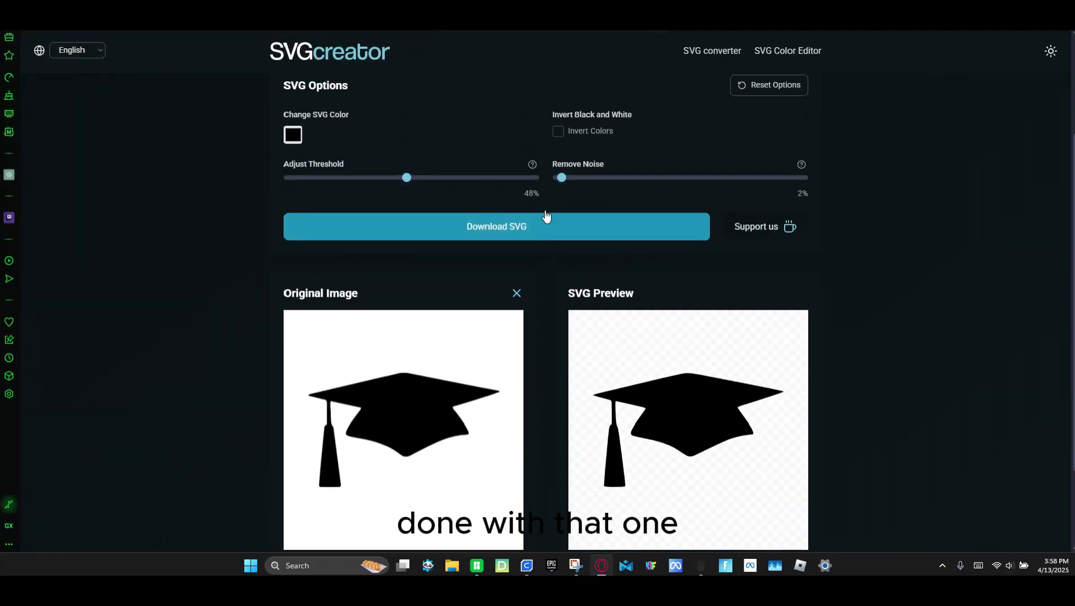
pyautogui.click(551, 237)
# Open Tinkercad in a new browser tab and create a new 3D design
pyautogui.hotkey('ctrl', 't')
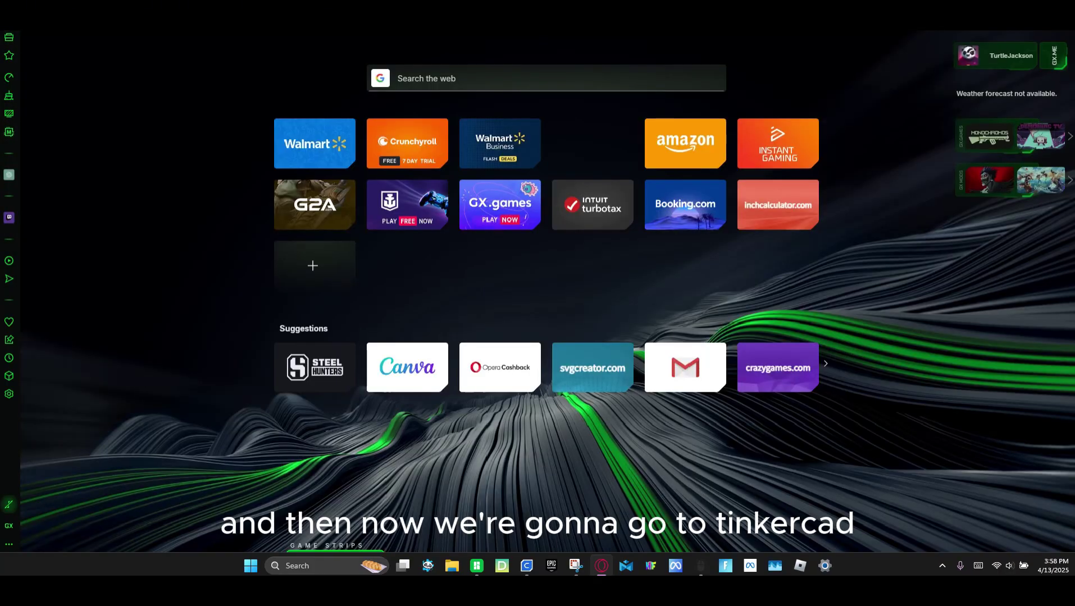
pyautogui.write('tinkercad')
pyautogui.press('Return')
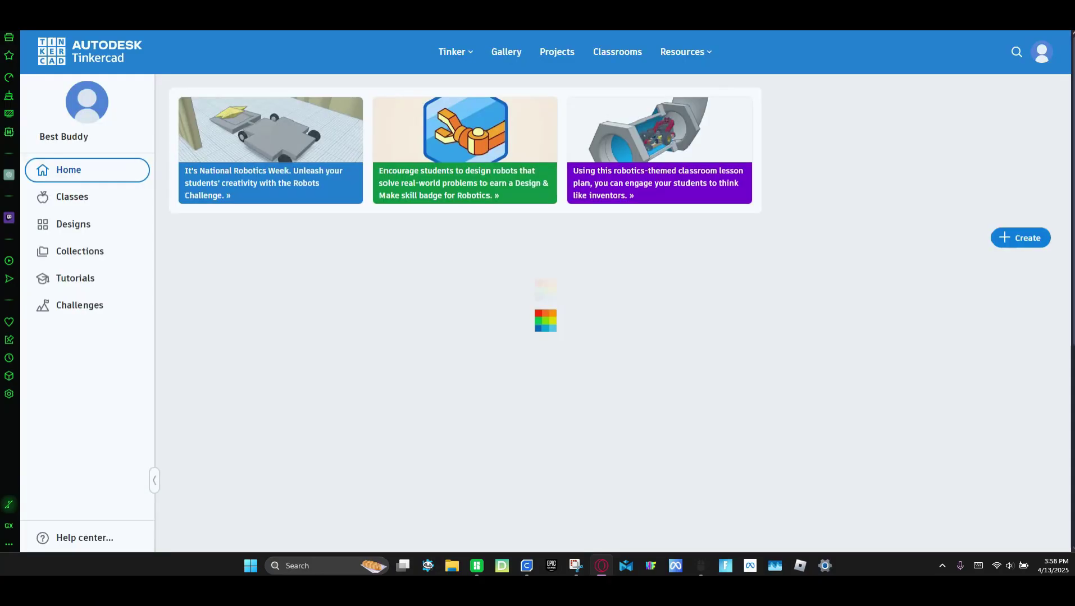
pyautogui.click(1021, 239)
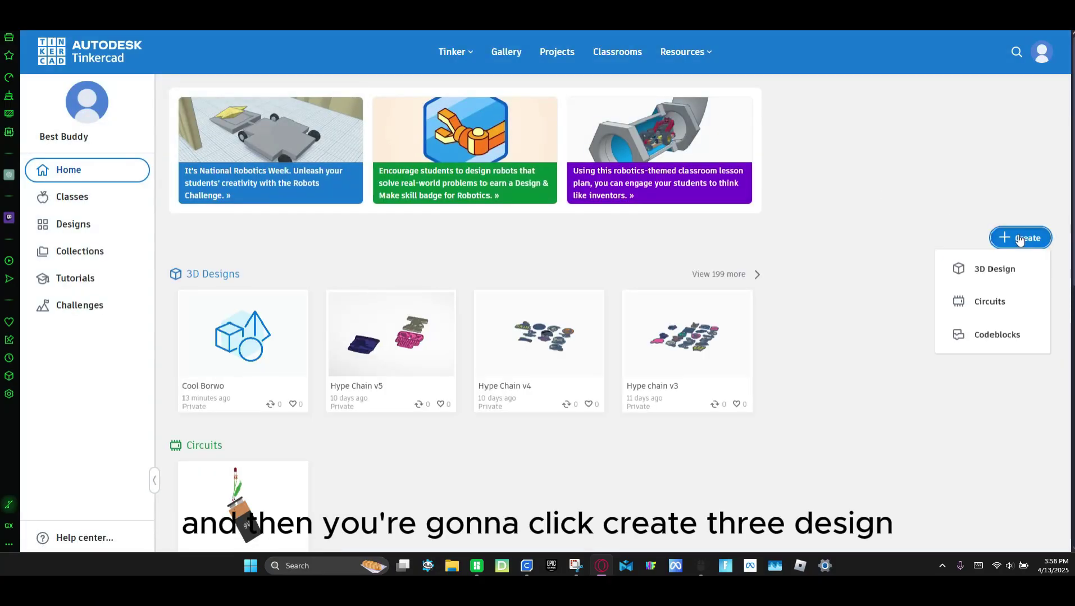
pyautogui.click(988, 270)
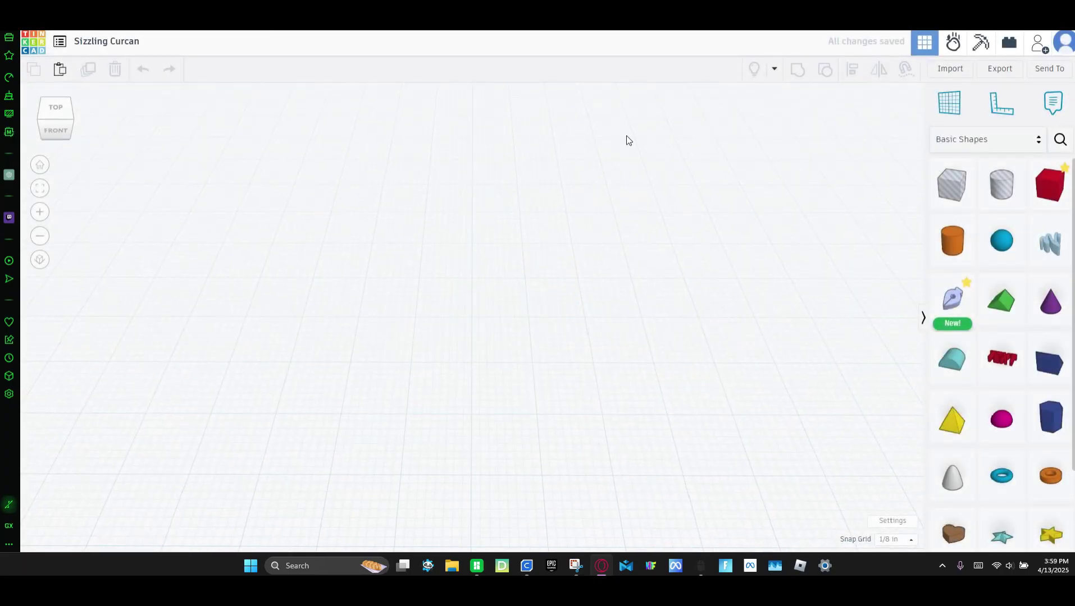
# Import the Ascend Homeschool Academy SVG, centered on its art with a width of 170
pyautogui.click(950, 68)
pyautogui.click(548, 257)
pyautogui.doubleClick(250, 90)
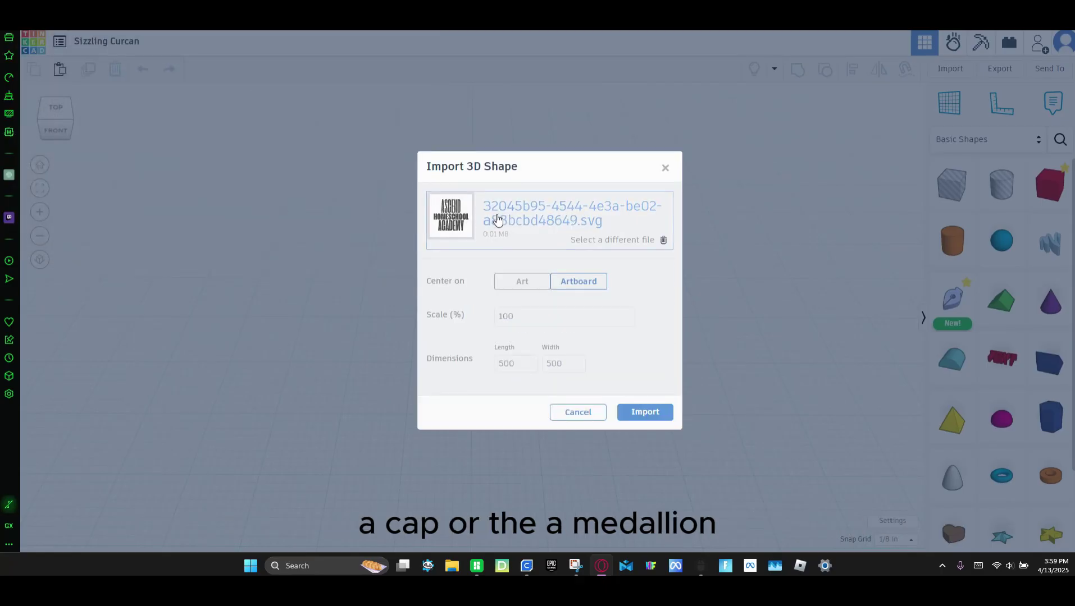
pyautogui.click(499, 283)
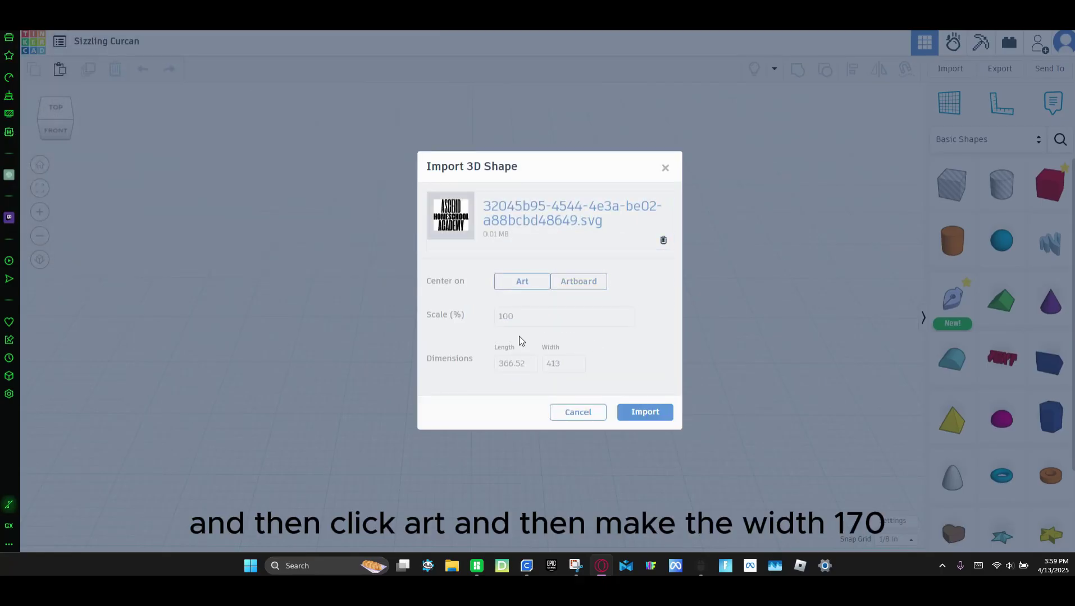
pyautogui.click(564, 364)
pyautogui.write('170')
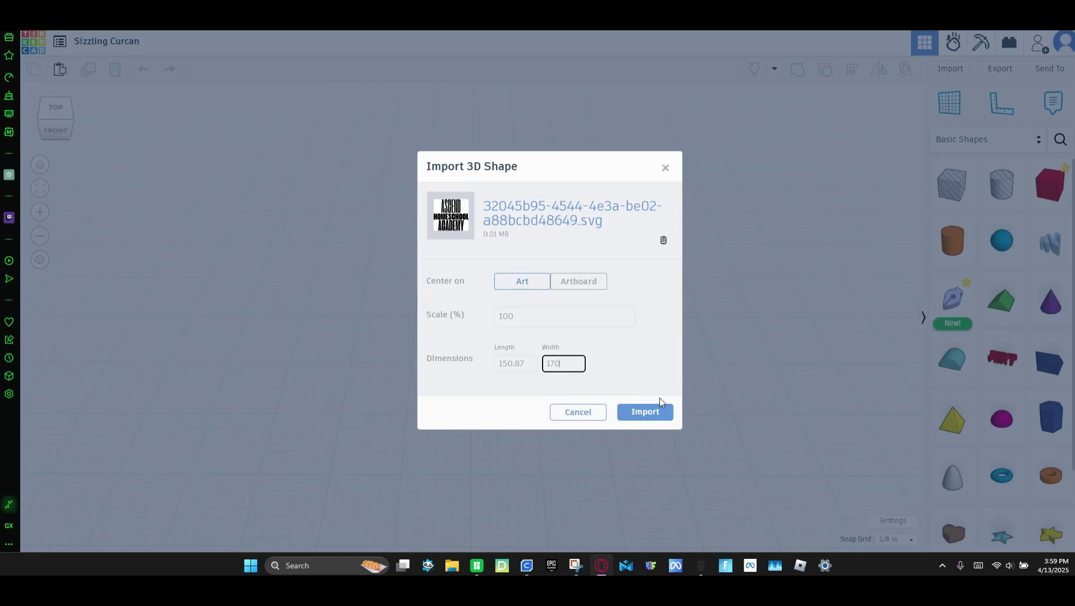
pyautogui.click(660, 416)
# Import the 2025 SVG, centered on its art with a width of 90
pyautogui.click(950, 66)
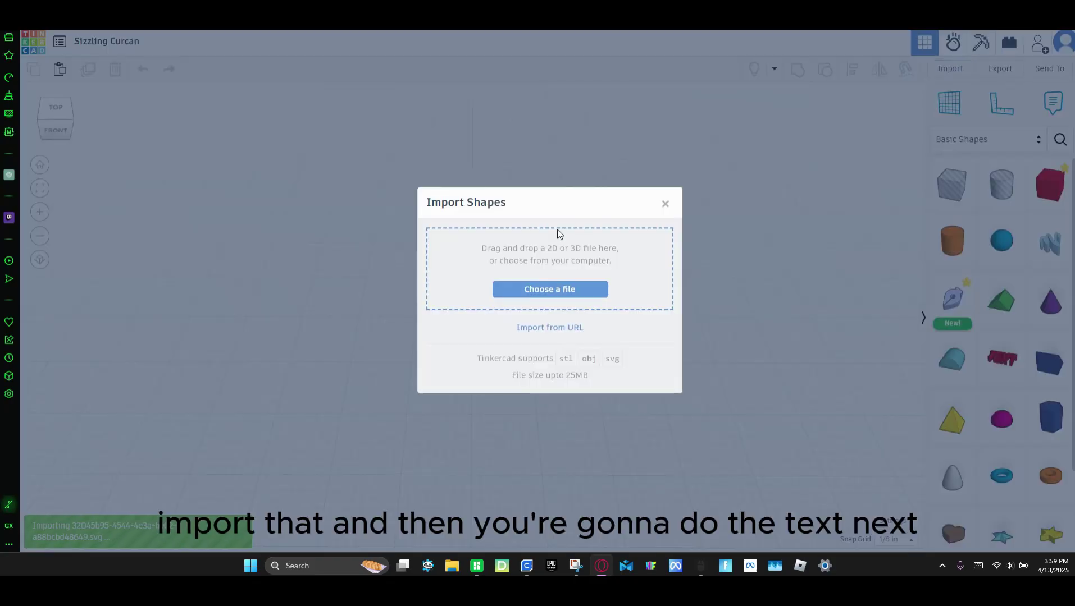
pyautogui.doubleClick(186, 81)
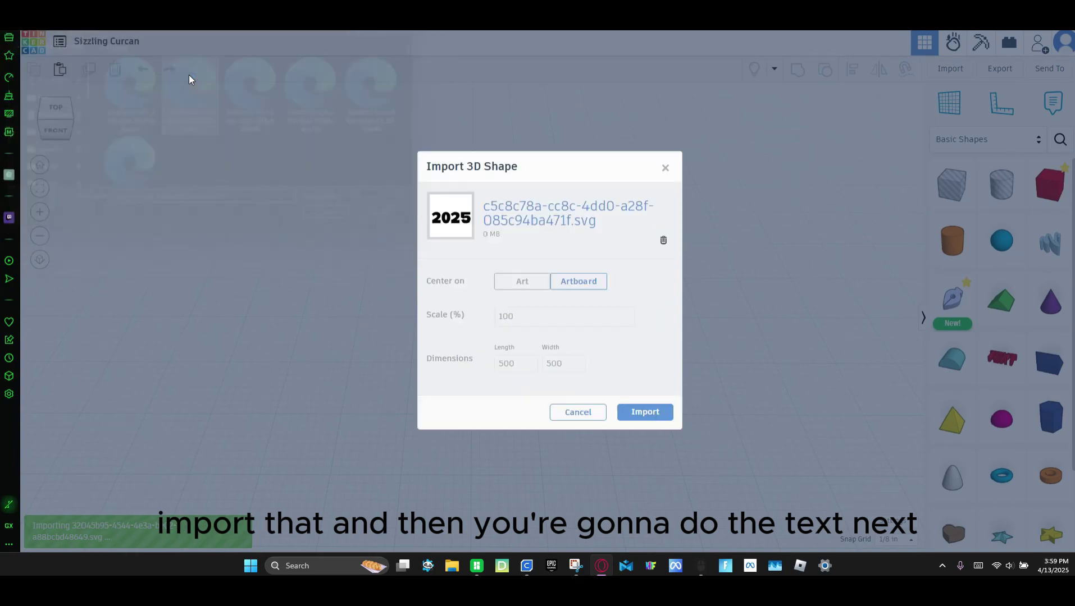
pyautogui.click(528, 289)
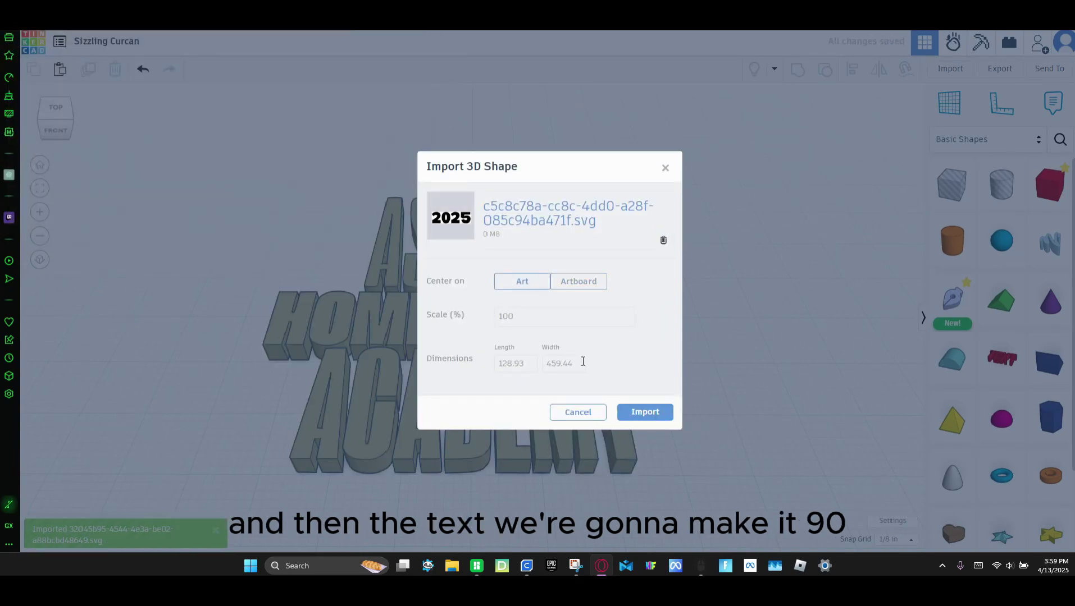
pyautogui.moveTo(582, 362); pyautogui.dragTo(525, 347)
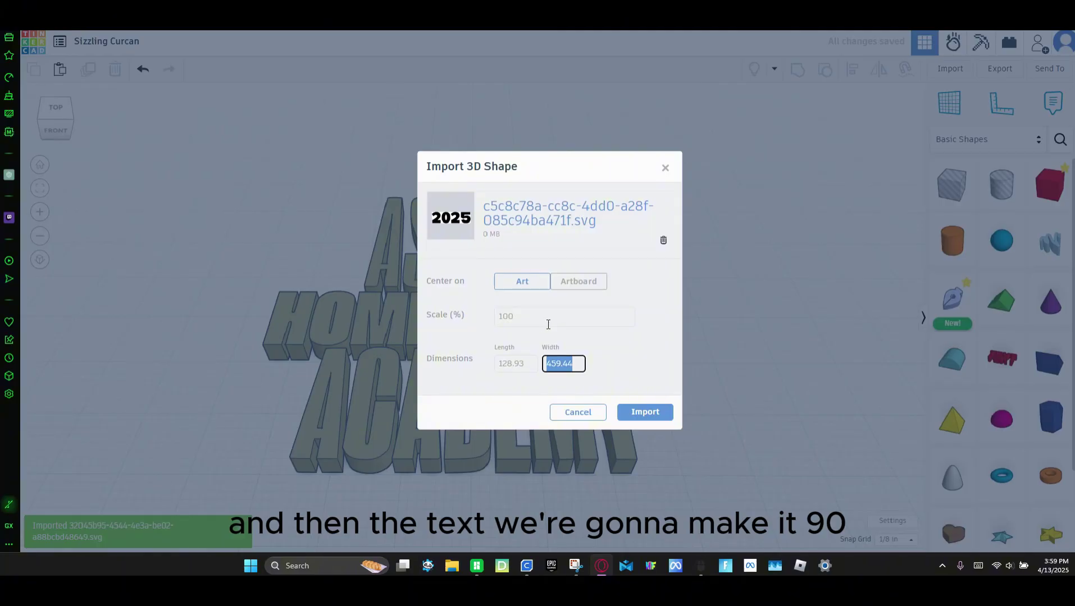
pyautogui.write('90')
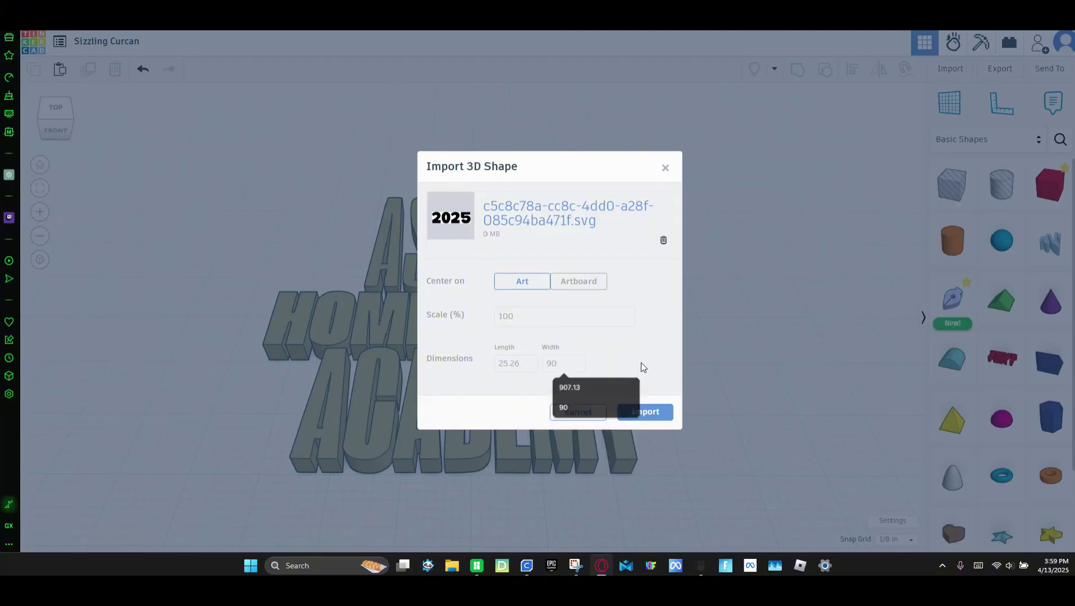
pyautogui.click(672, 410)
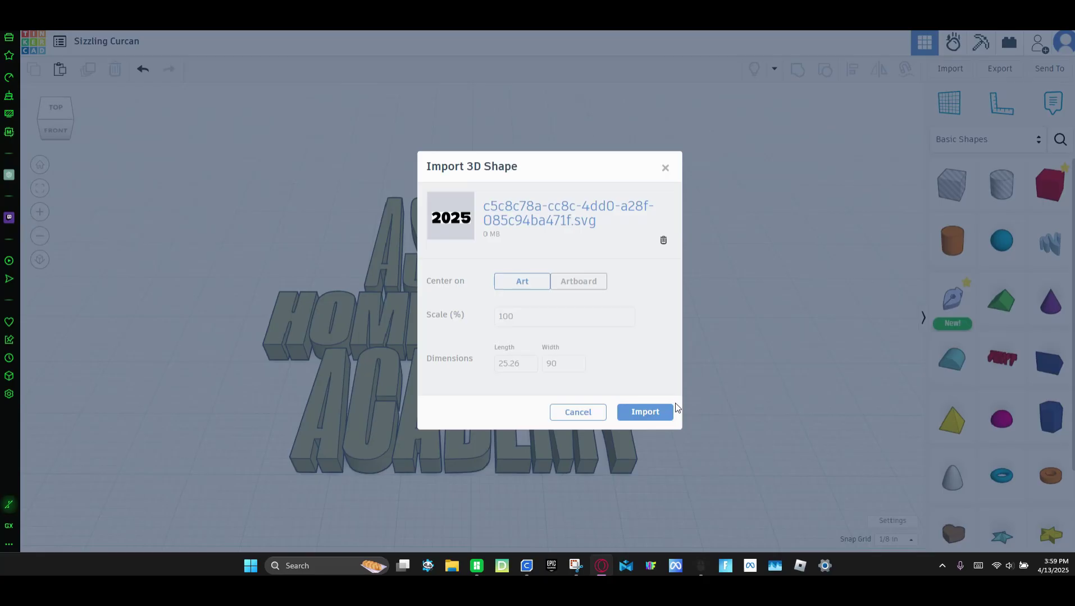
# Import the graduation cap SVG, centered on its art with a width of 70
pyautogui.click(950, 68)
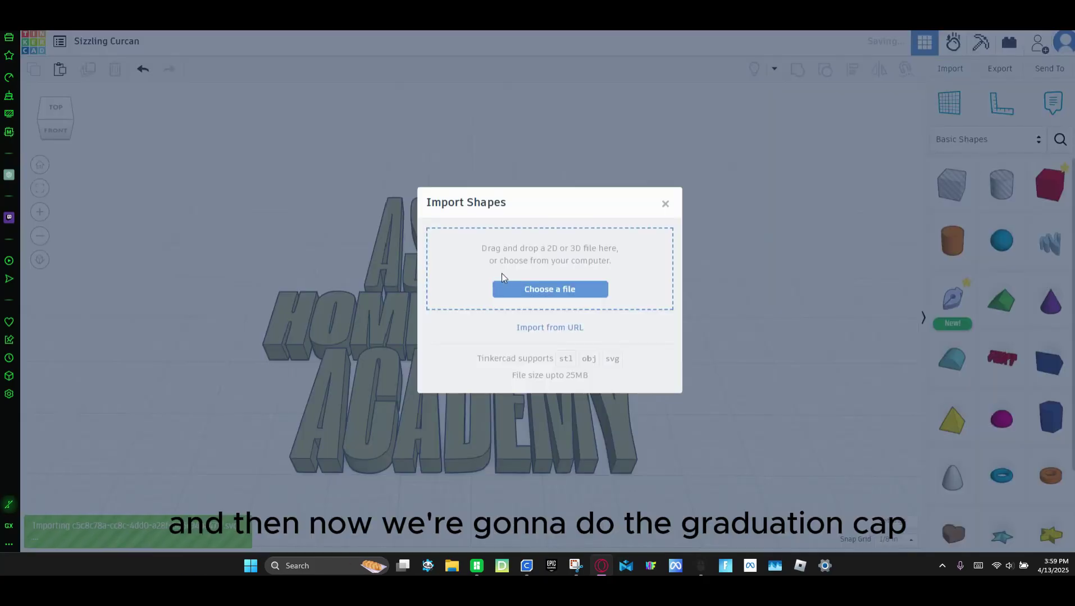
pyautogui.click(525, 289)
pyautogui.doubleClick(121, 76)
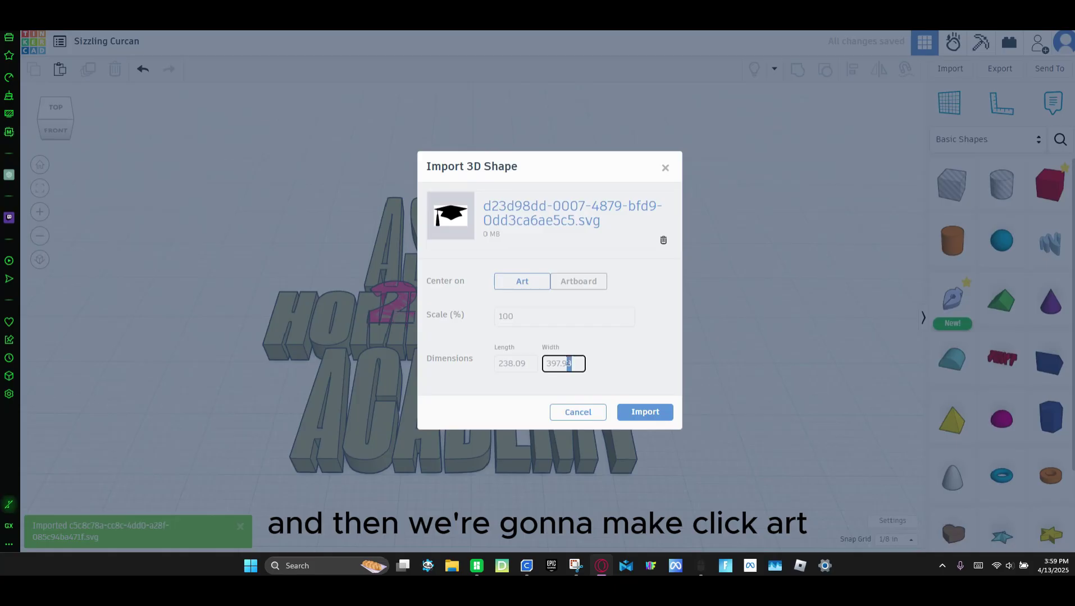
pyautogui.press('BackSpace')
pyautogui.press('BackSpace')
pyautogui.press('BackSpace')
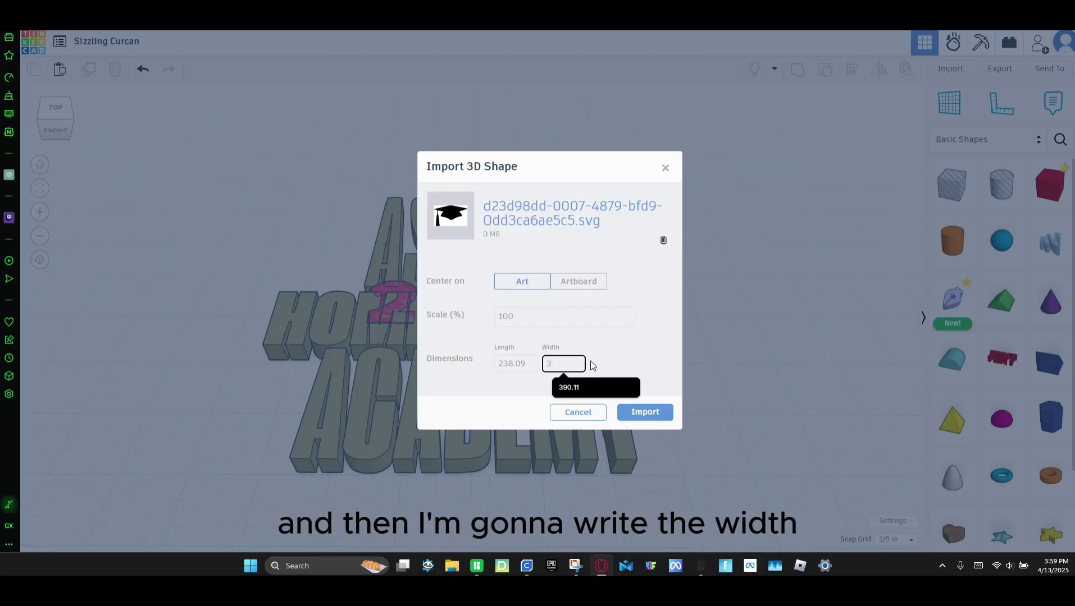
pyautogui.press('BackSpace')
pyautogui.press('BackSpace')
pyautogui.press('BackSpace')
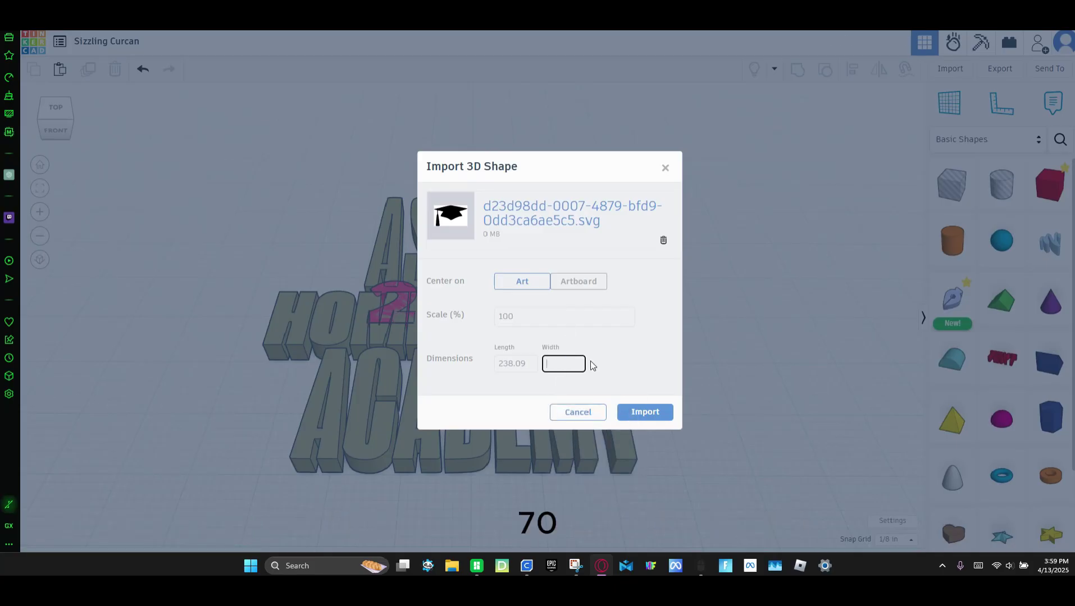
pyautogui.write('70')
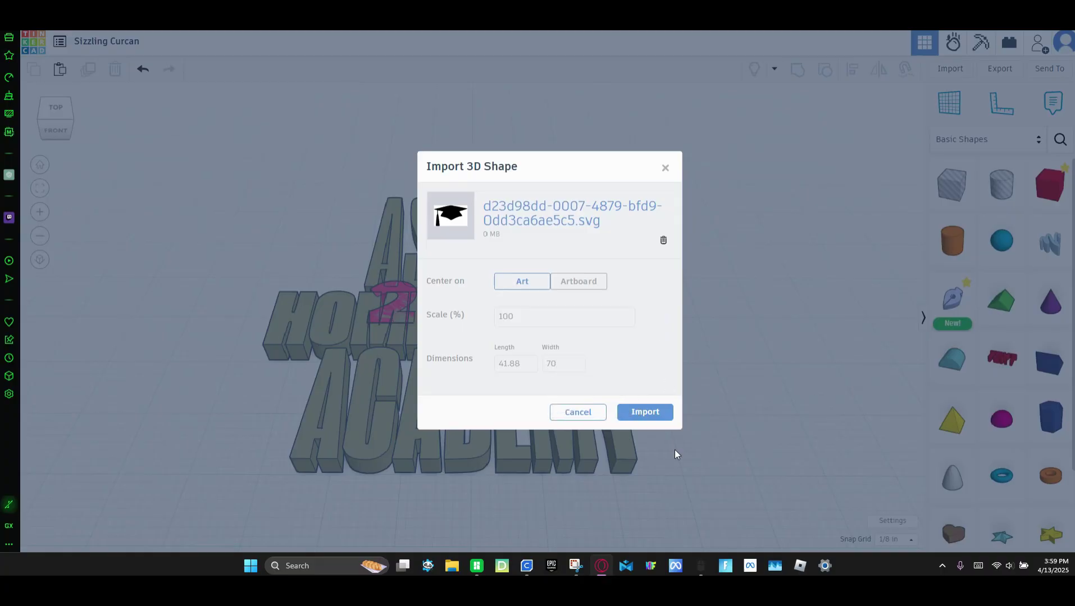
pyautogui.click(646, 415)
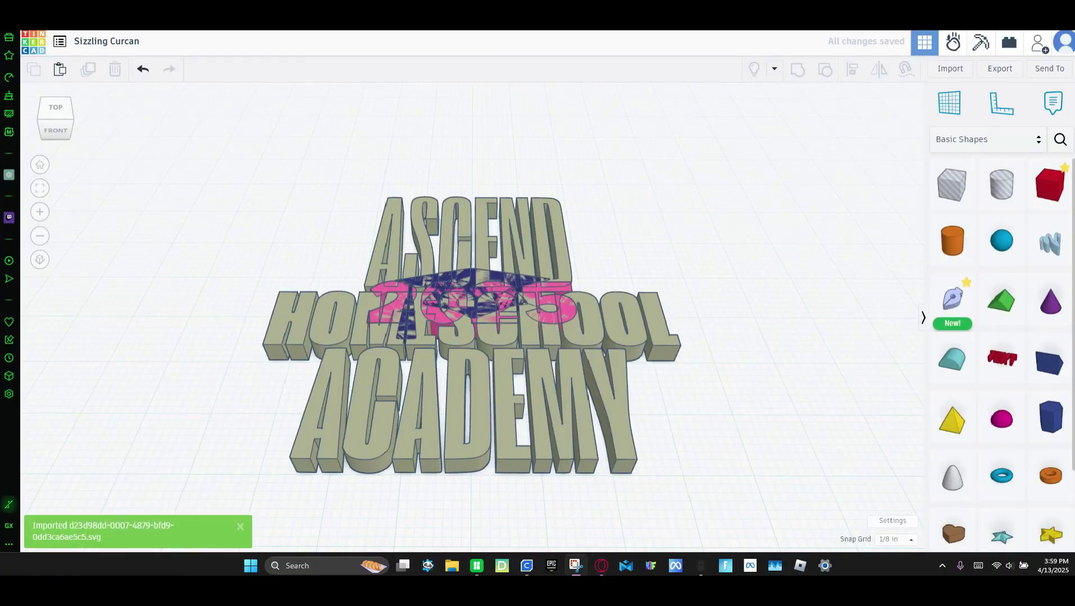
# Move the 2025 text to the lower right of the academy lettering and the graduation cap to its upper left
pyautogui.moveTo(541, 156); pyautogui.dragTo(537, 288, button='right')
pyautogui.moveTo(570, 314); pyautogui.dragTo(727, 500)
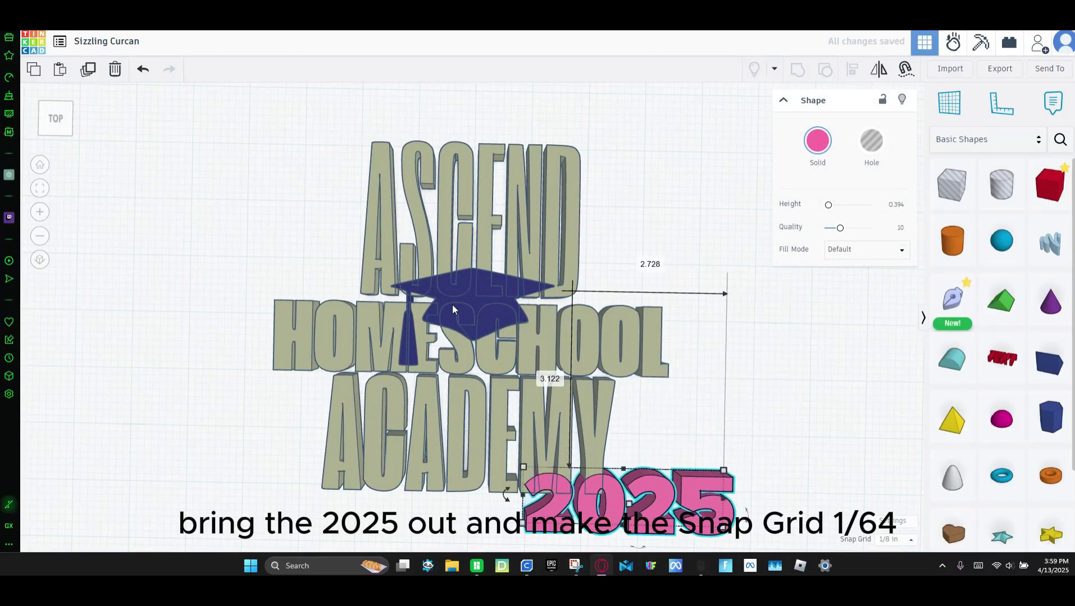
pyautogui.moveTo(473, 306); pyautogui.dragTo(240, 241)
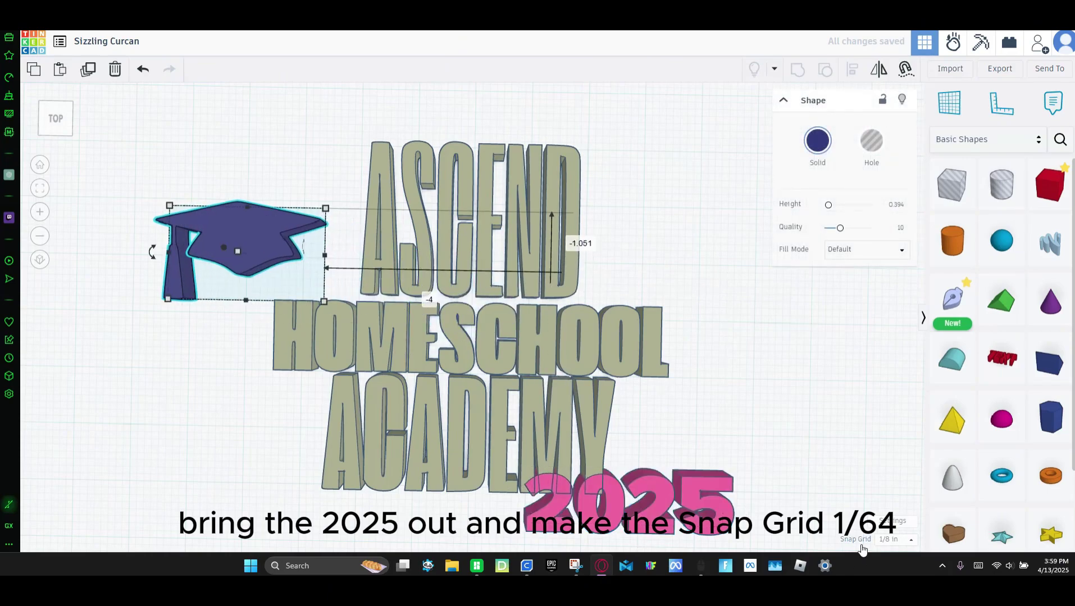
# Set the snap grid to 1/64 in and place a ruler on the workplane at the lower left of the lettering
pyautogui.click(904, 540)
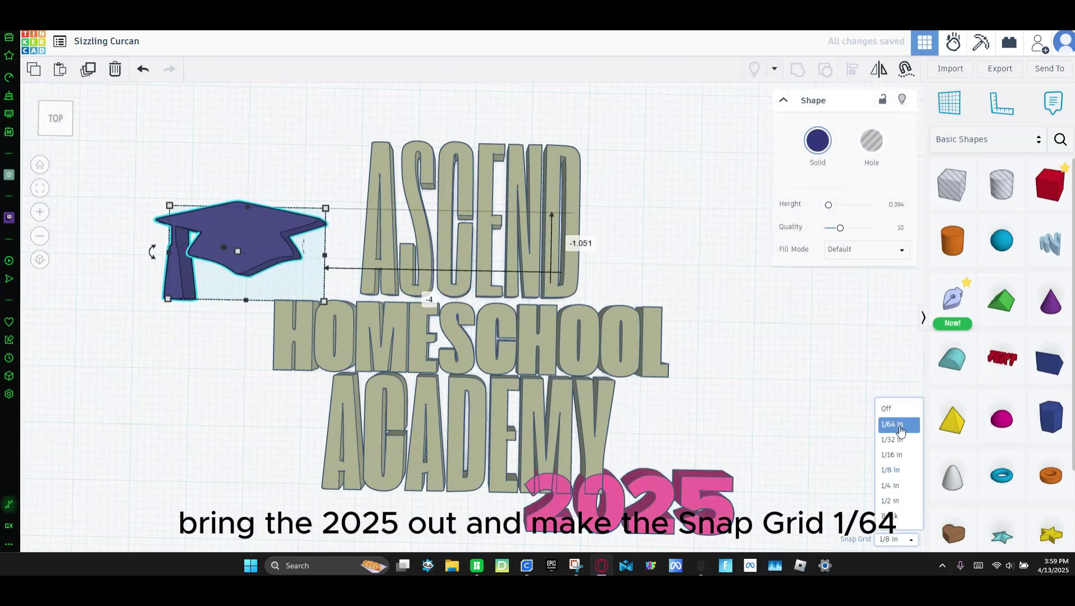
pyautogui.click(908, 428)
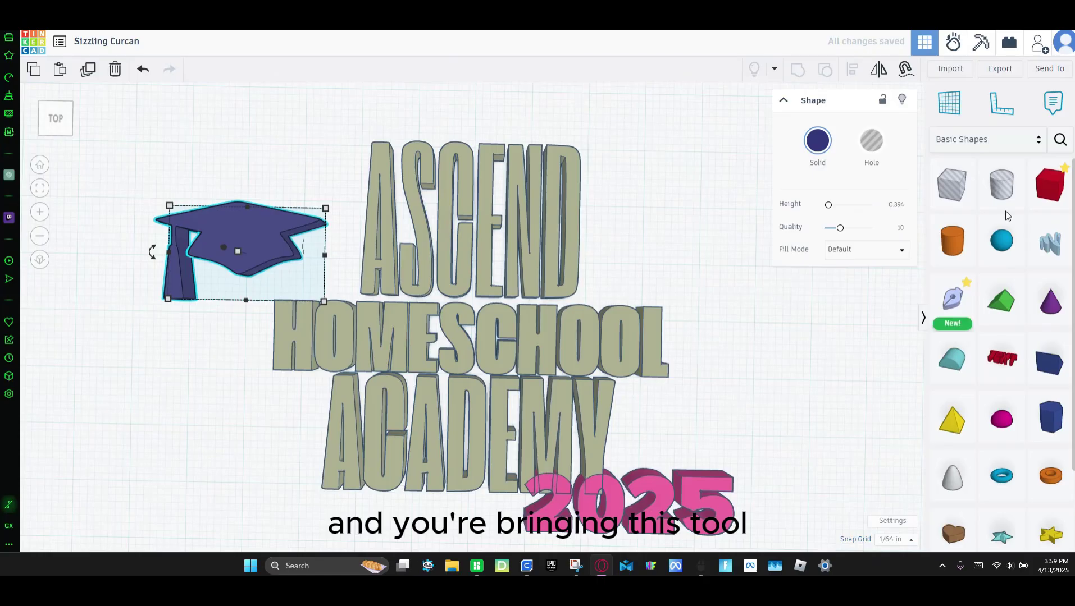
pyautogui.click(982, 118)
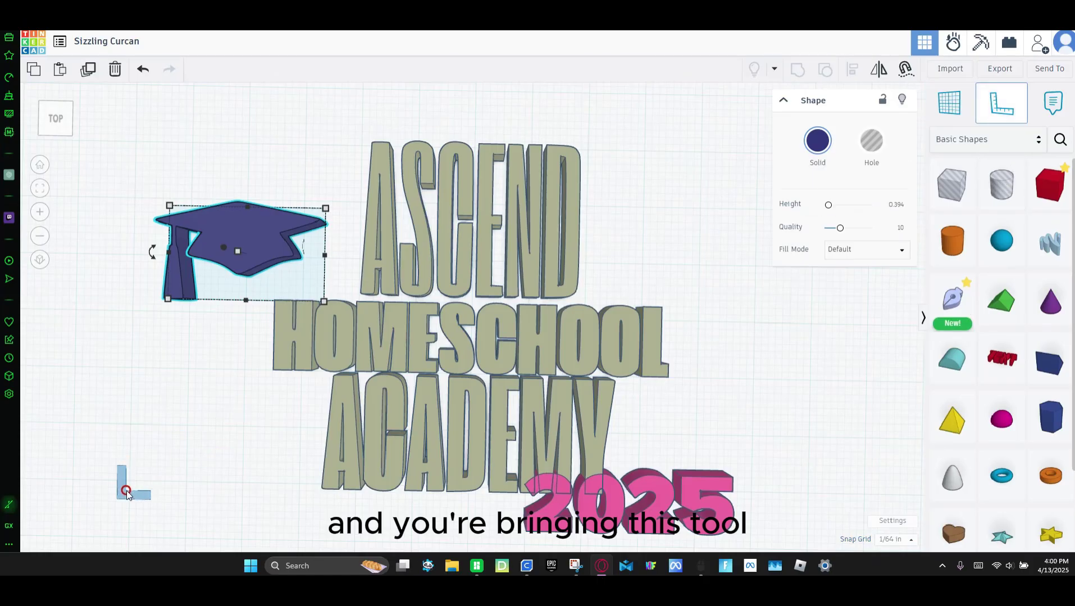
pyautogui.click(122, 484)
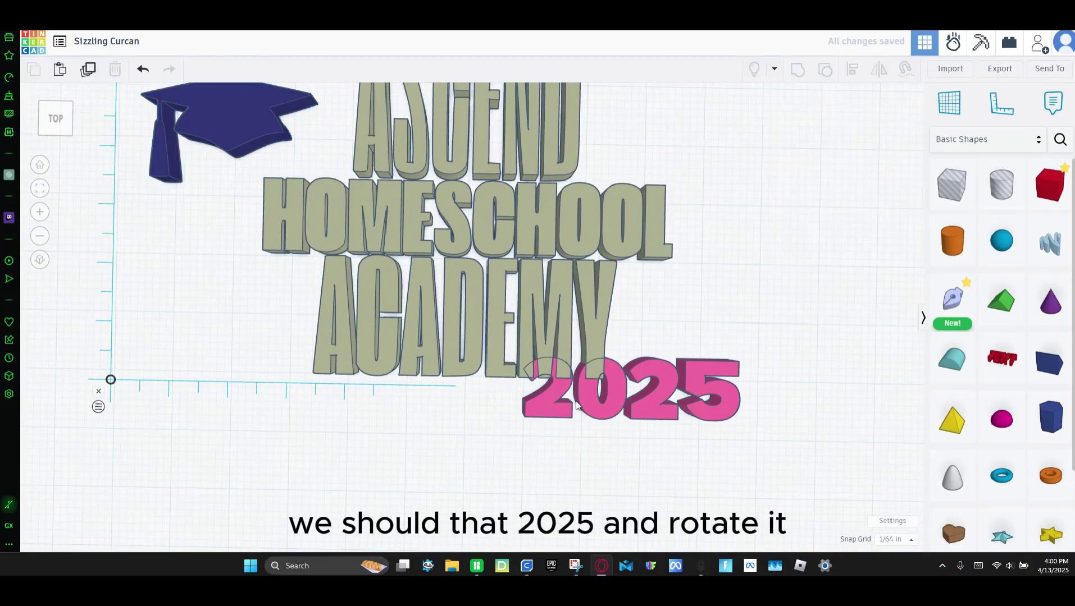
# Rotate the 2025 text about 22° counterclockwise and move it to overlap the lower right of the word ACADEMY
pyautogui.scroll(1, 628, 453)
pyautogui.click(652, 408)
pyautogui.scroll(2, 654, 416)
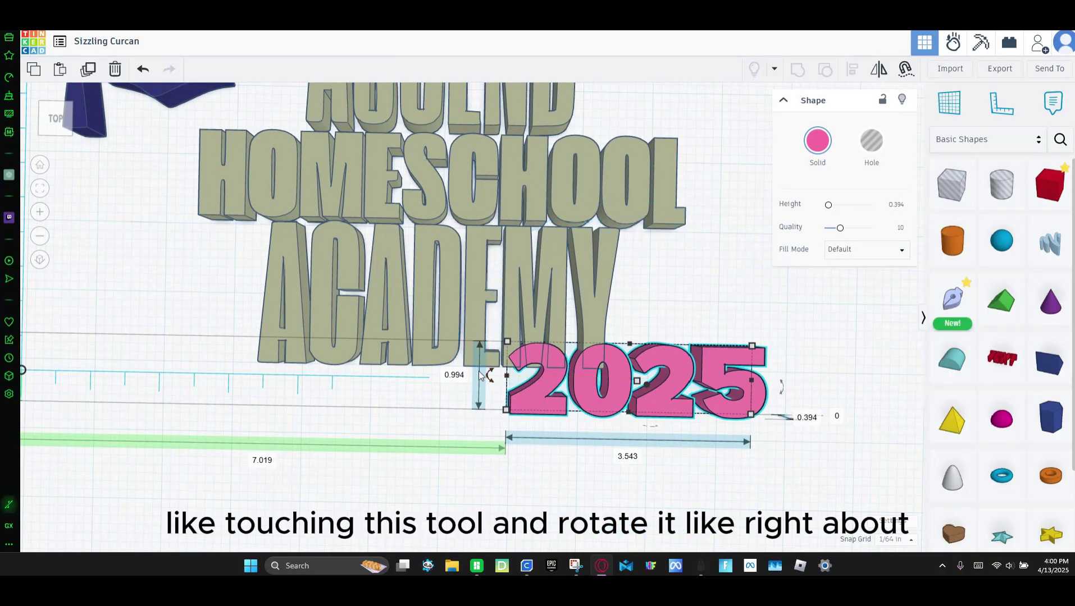
pyautogui.moveTo(491, 376); pyautogui.dragTo(376, 484)
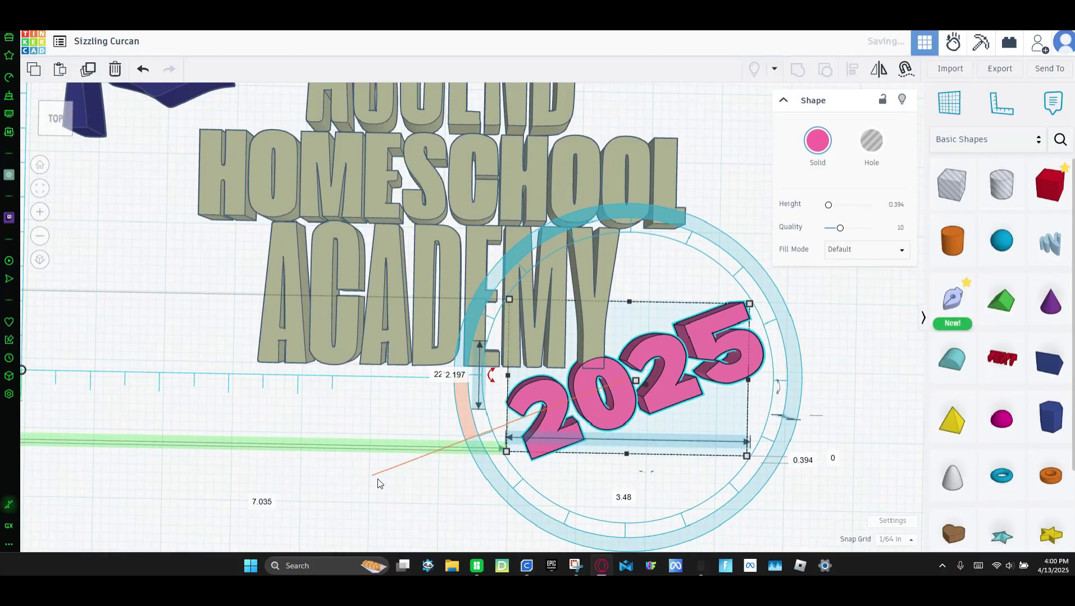
pyautogui.moveTo(600, 426); pyautogui.dragTo(574, 418)
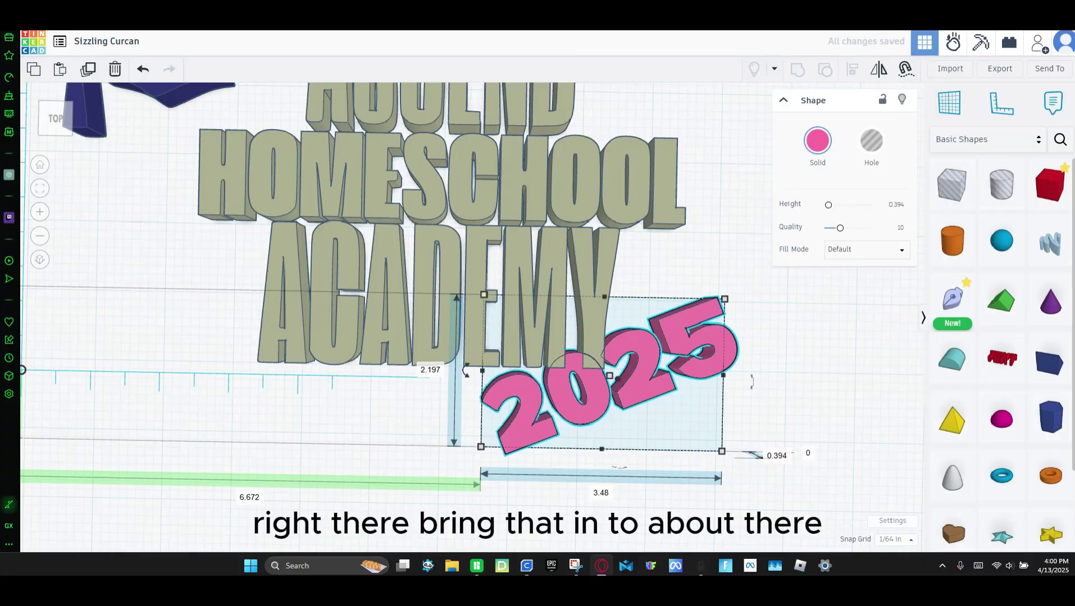
pyautogui.moveTo(480, 376); pyautogui.dragTo(425, 336)
# Rotate the graduation cap 24° counterclockwise on the workplane
pyautogui.moveTo(126, 198); pyautogui.dragTo(264, 459, button='middle')
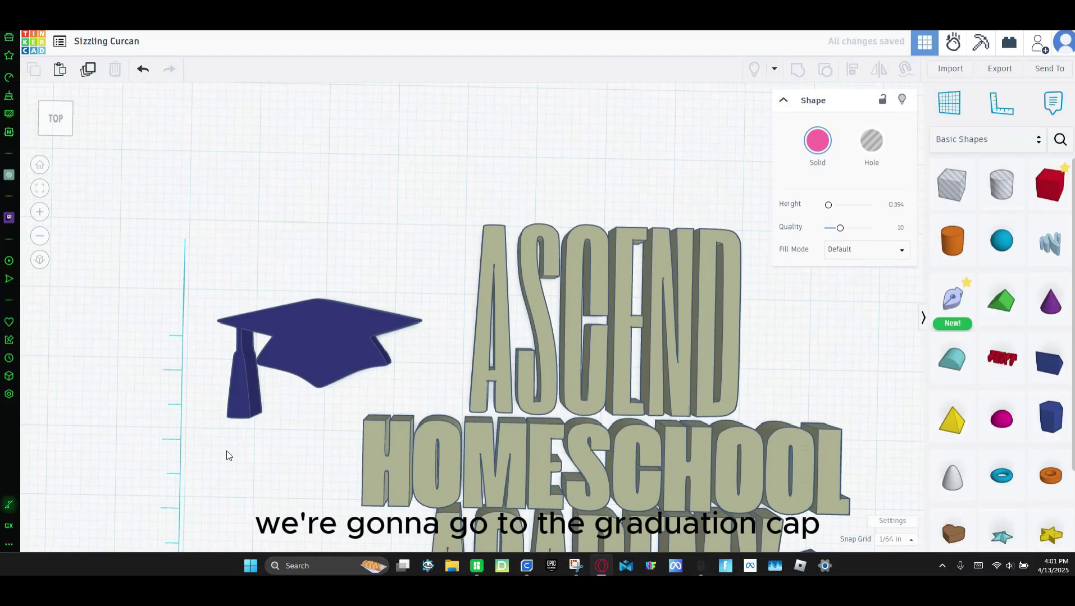
pyautogui.click(228, 451)
pyautogui.click(328, 327)
pyautogui.moveTo(329, 326); pyautogui.dragTo(482, 301, button='middle')
pyautogui.moveTo(408, 315); pyautogui.dragTo(240, 438)
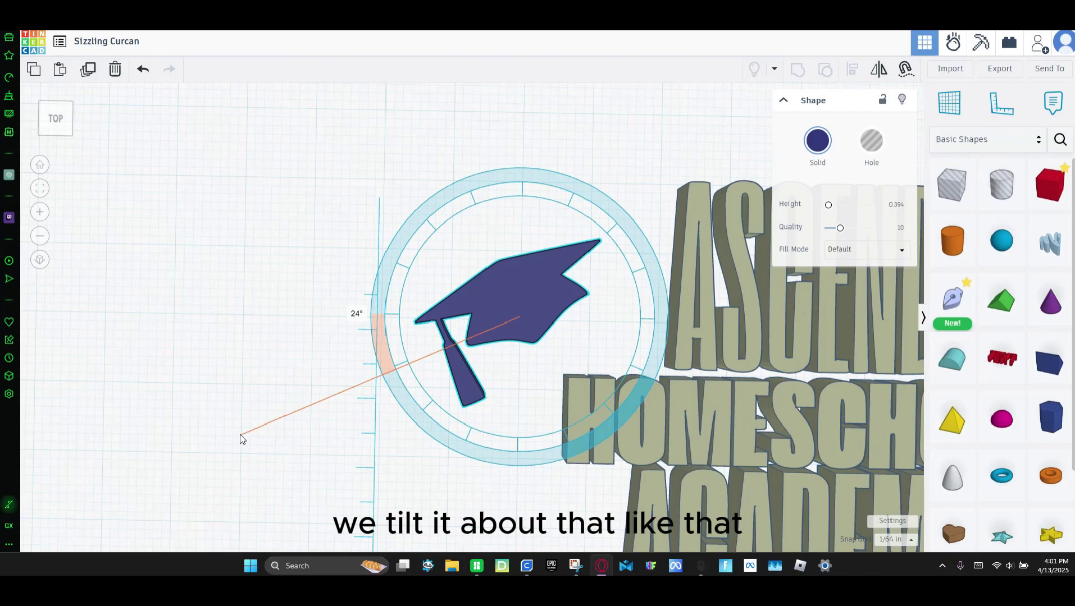
pyautogui.moveTo(240, 436); pyautogui.dragTo(241, 435)
# Move the tilted graduation cap against the left side of ASCEND so it overlaps the H of HOMESCHOOL
pyautogui.click(228, 365)
pyautogui.moveTo(318, 375); pyautogui.dragTo(174, 301, button='middle')
pyautogui.scroll(2, 402, 236)
pyautogui.moveTo(403, 236); pyautogui.dragTo(512, 303)
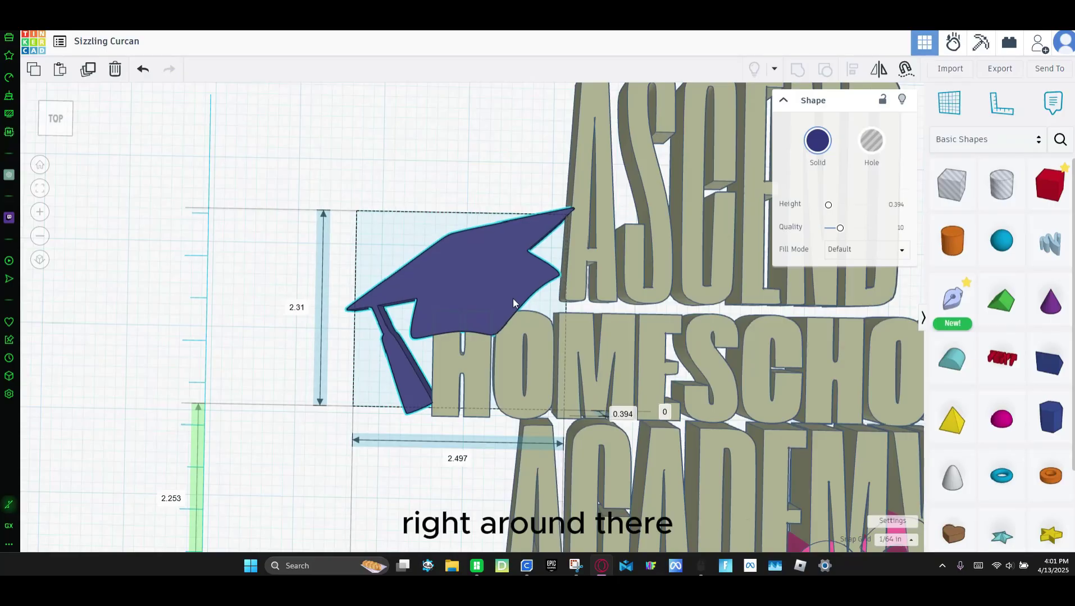
pyautogui.moveTo(339, 307); pyautogui.dragTo(280, 308)
pyautogui.click(183, 264)
pyautogui.scroll(-2, 430, 152)
pyautogui.moveTo(430, 151); pyautogui.dragTo(356, 50, button='middle')
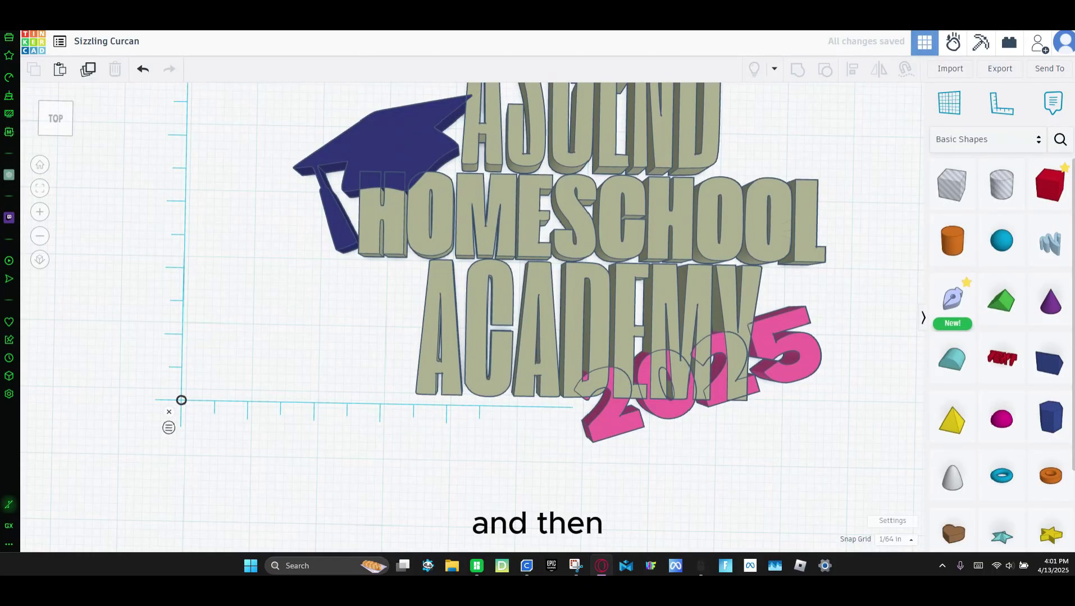
# Set the height of the ASCEND HOMESCHOOL ACADEMY lettering to 0.37 in
pyautogui.moveTo(560, 139); pyautogui.dragTo(525, 213, button='middle')
pyautogui.scroll(-3, 473, 291)
pyautogui.moveTo(525, 218); pyautogui.dragTo(674, 298, button='right')
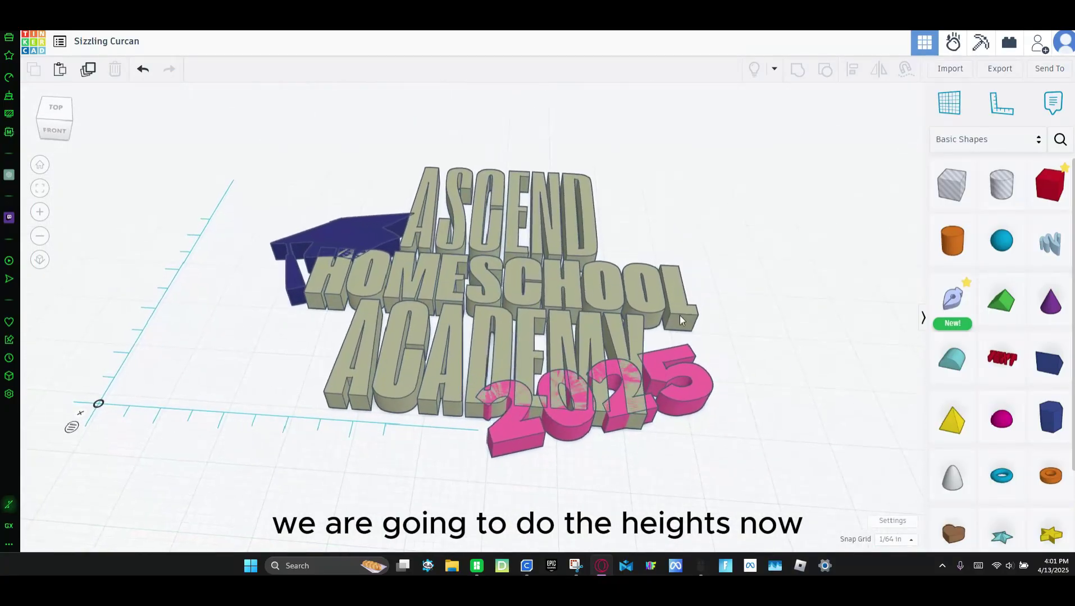
pyautogui.click(673, 298)
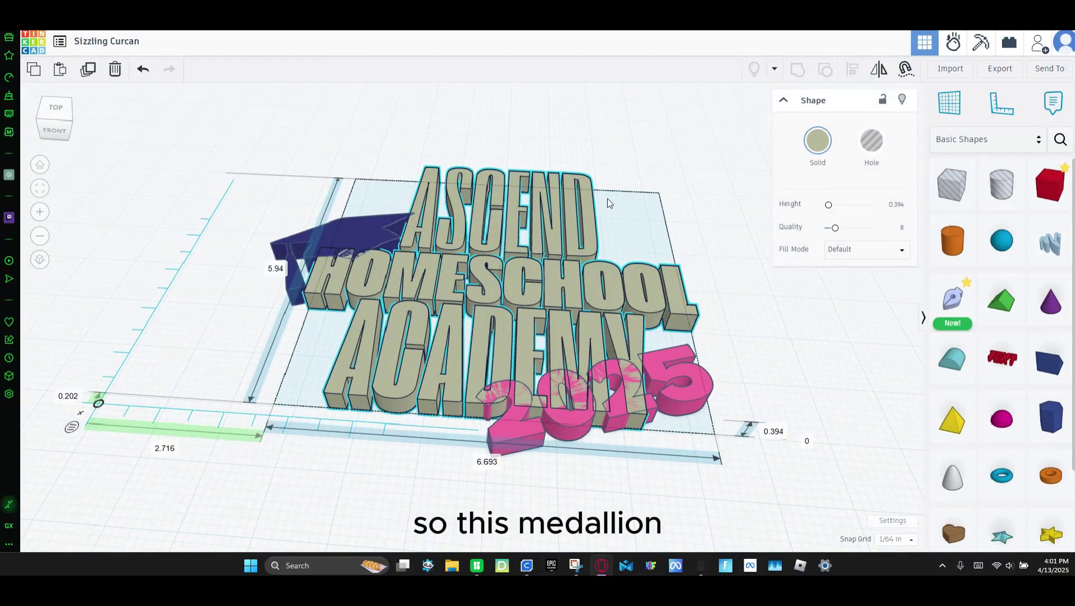
pyautogui.moveTo(610, 204); pyautogui.dragTo(611, 209, button='right')
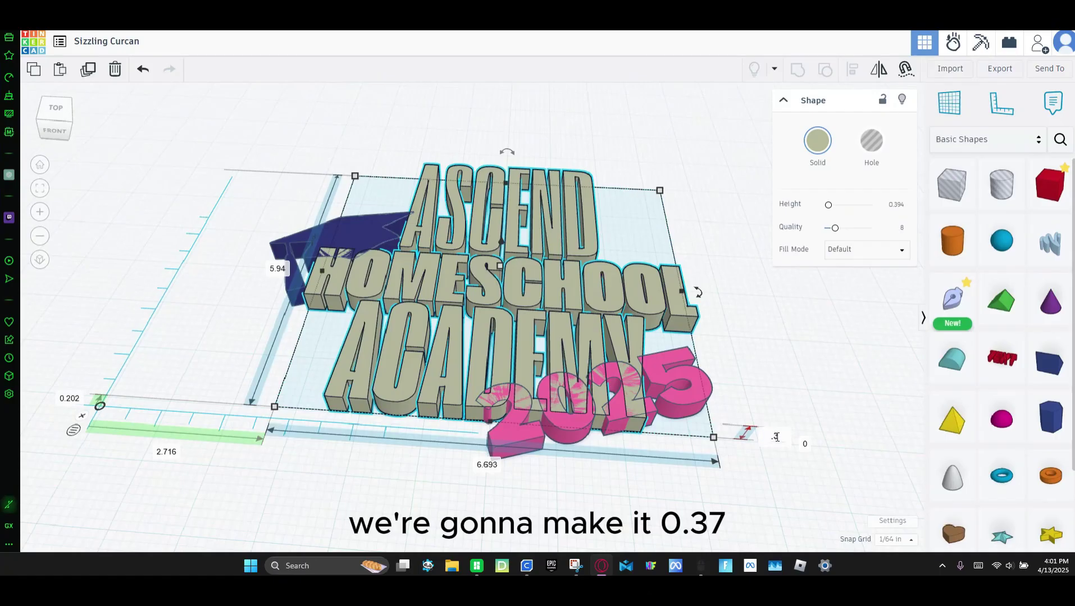
pyautogui.press('Return')
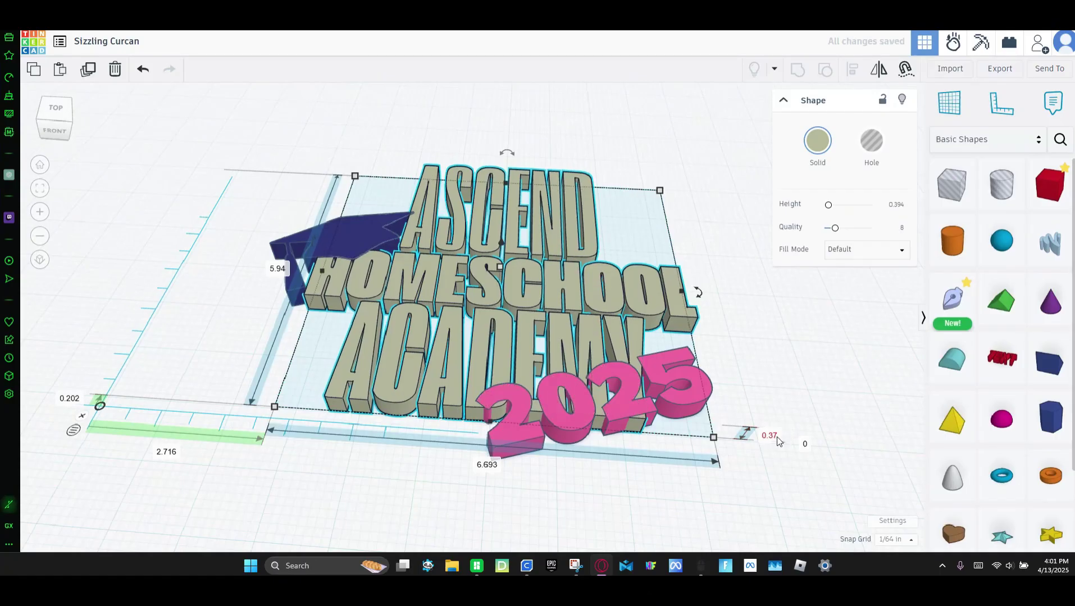
# Set the height of the pink 2025 text to 0.4 in
pyautogui.click(696, 408)
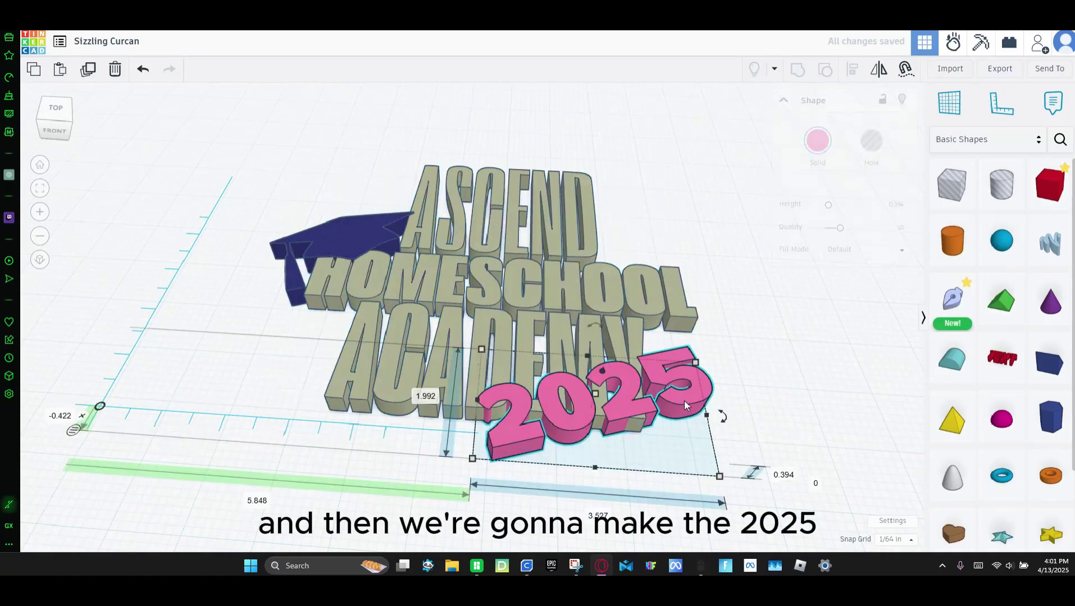
pyautogui.click(785, 476)
pyautogui.write('.4')
pyautogui.press('Return')
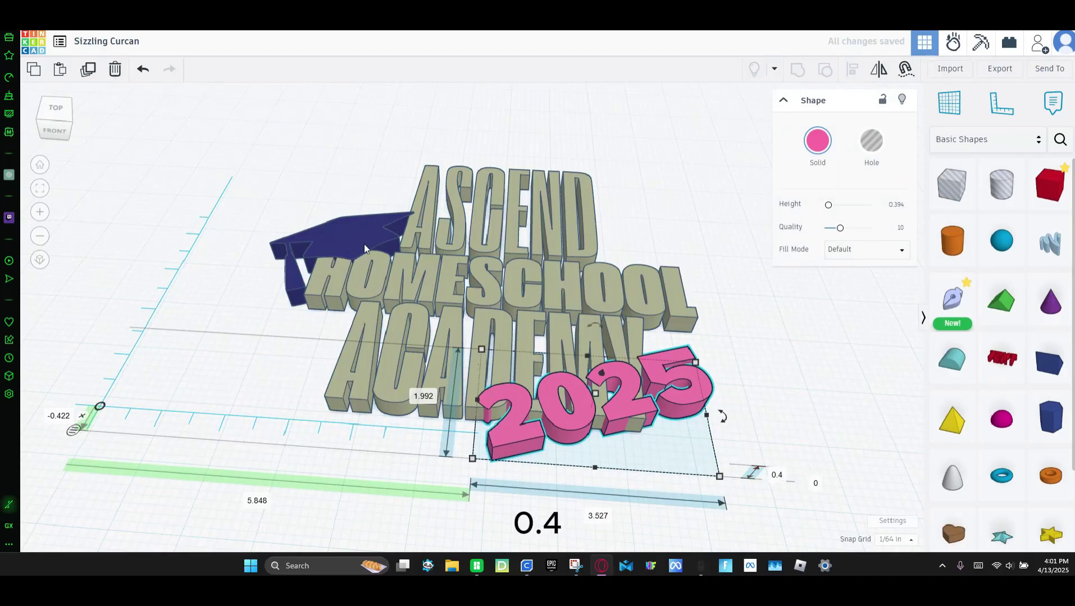
# Set the height of the graduation cap to 0.4 in and deselect it
pyautogui.click(343, 230)
pyautogui.click(444, 308)
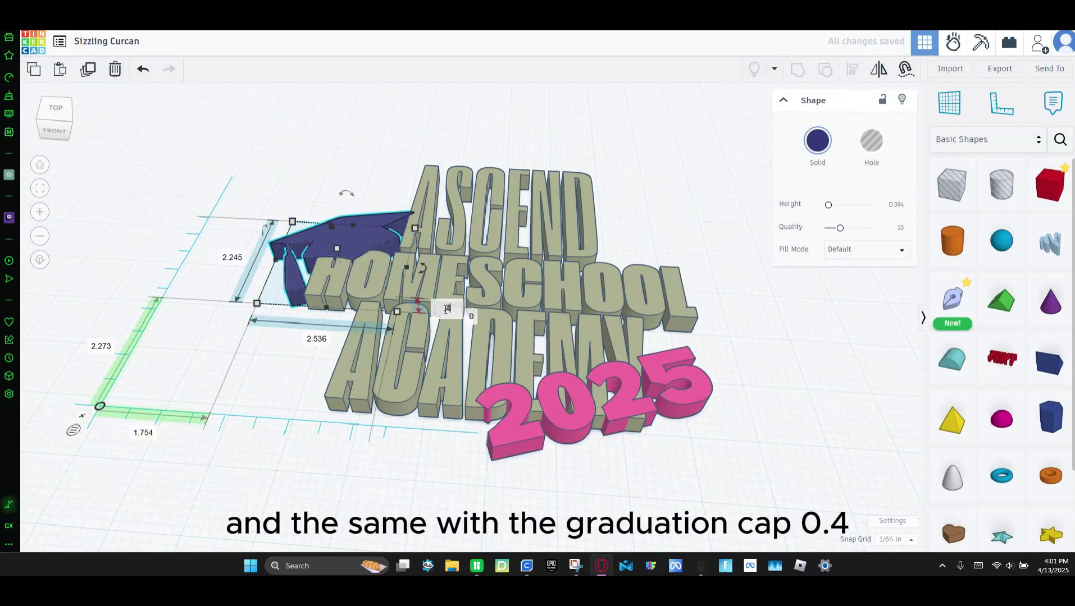
pyautogui.write('.4')
pyautogui.press('Return')
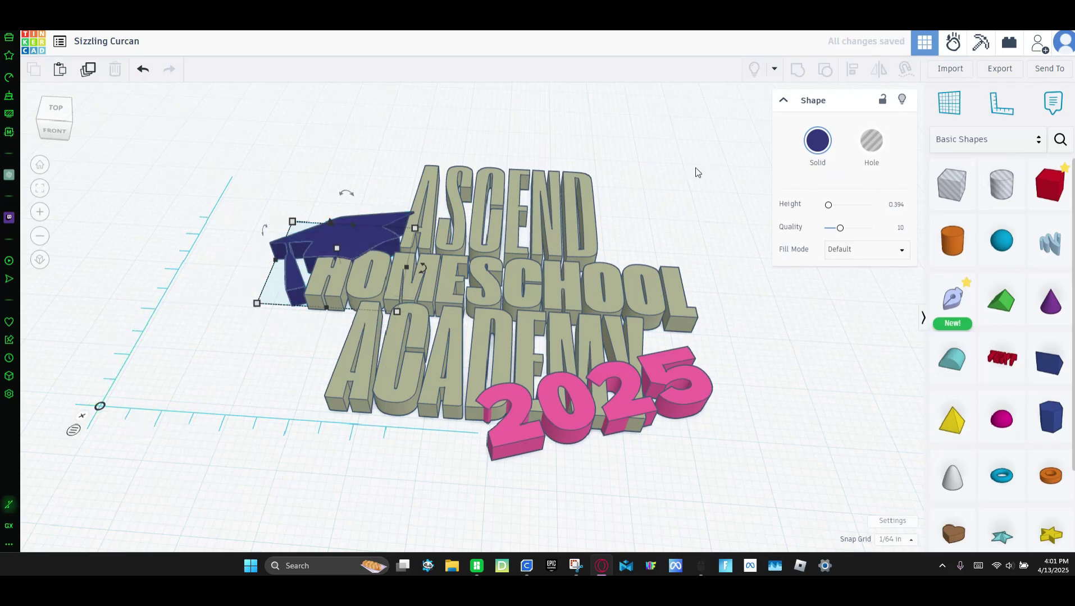
pyautogui.click(696, 179)
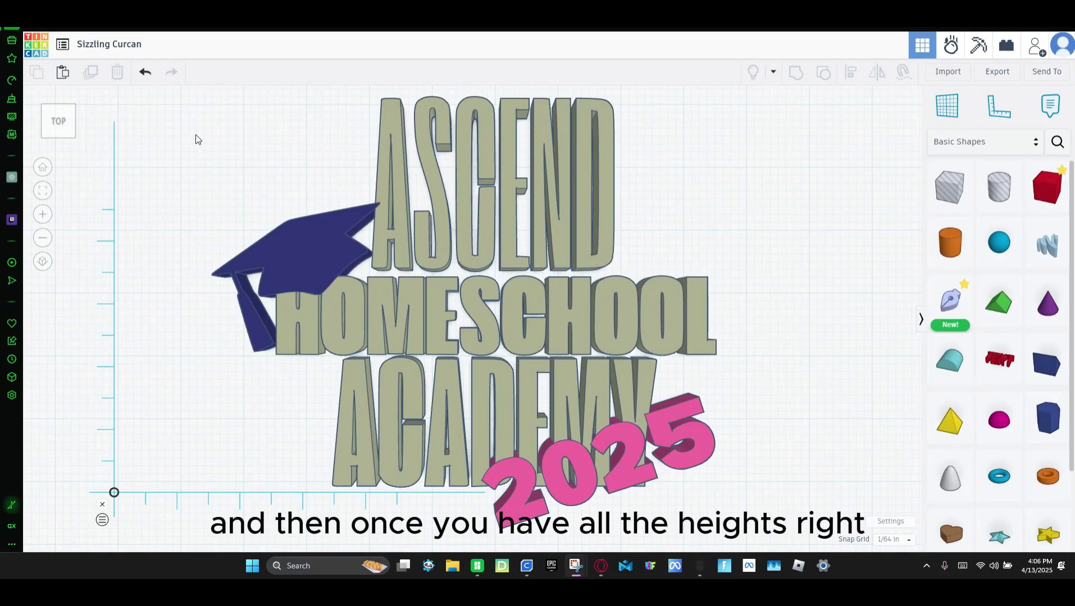
# Group the lettering, the graduation cap and the 2025 text into one shape and export it as an SVG file
pyautogui.moveTo(189, 151); pyautogui.dragTo(193, 148, button='right')
pyautogui.moveTo(252, 110); pyautogui.dragTo(736, 468)
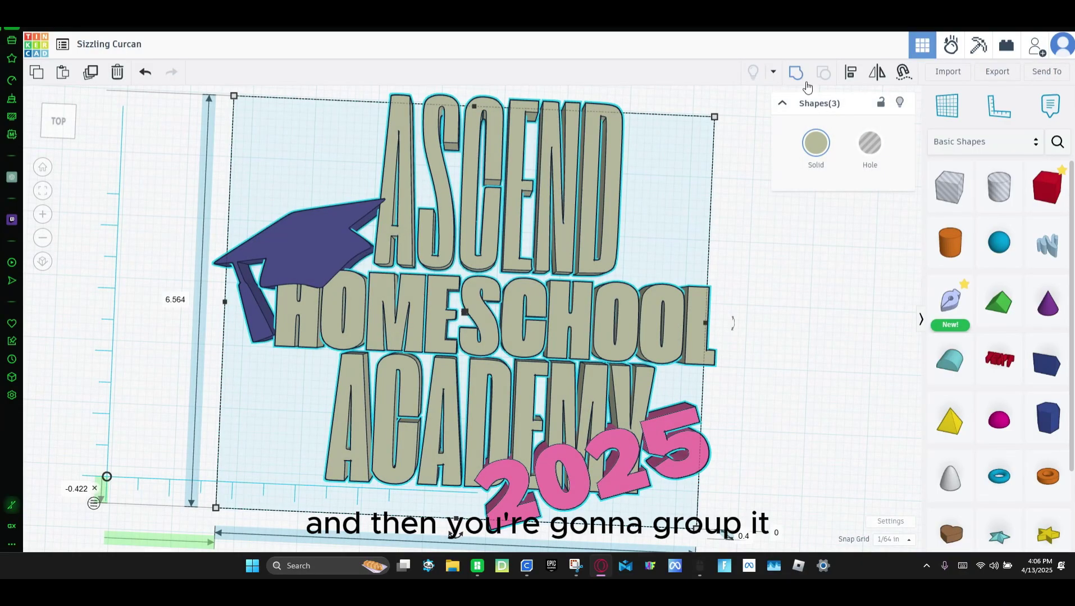
pyautogui.click(798, 70)
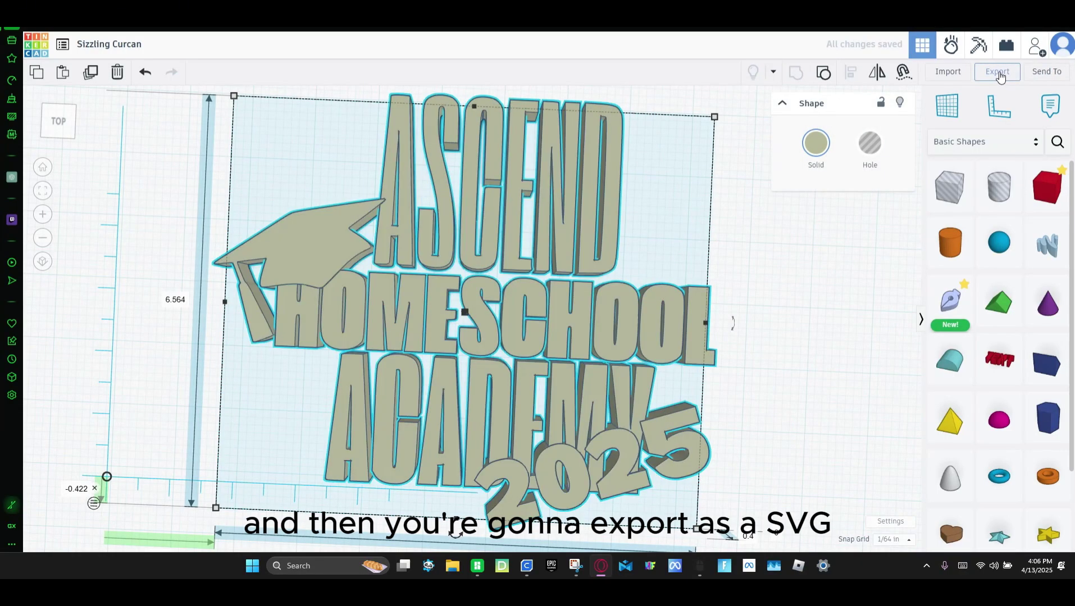
pyautogui.click(998, 72)
pyautogui.click(495, 400)
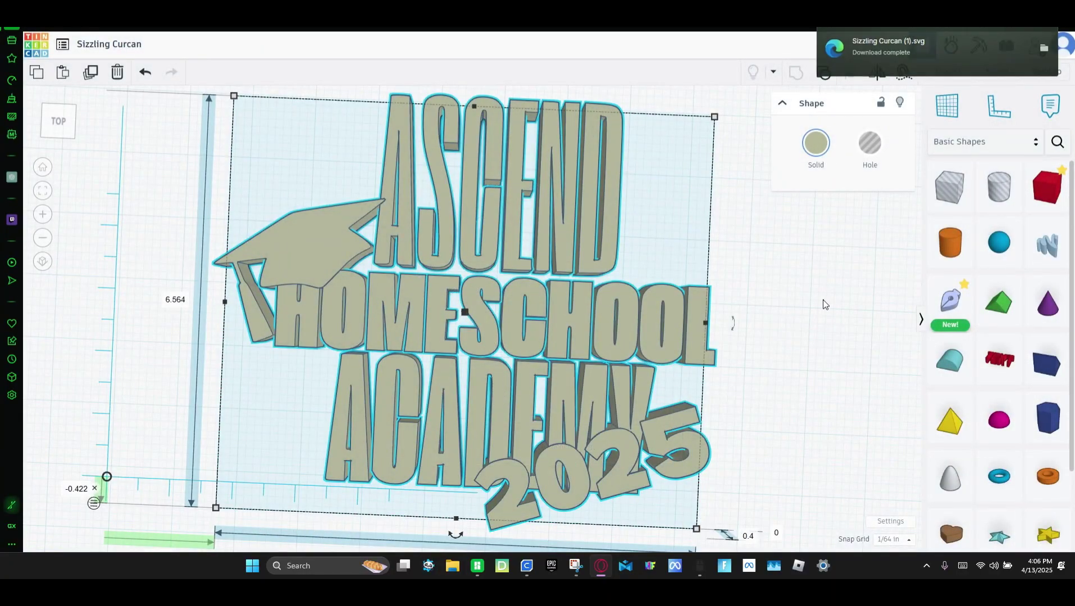
# Import Sizzling Curcan (1).svg into the design, centered on Art at 100% scale
pyautogui.click(948, 72)
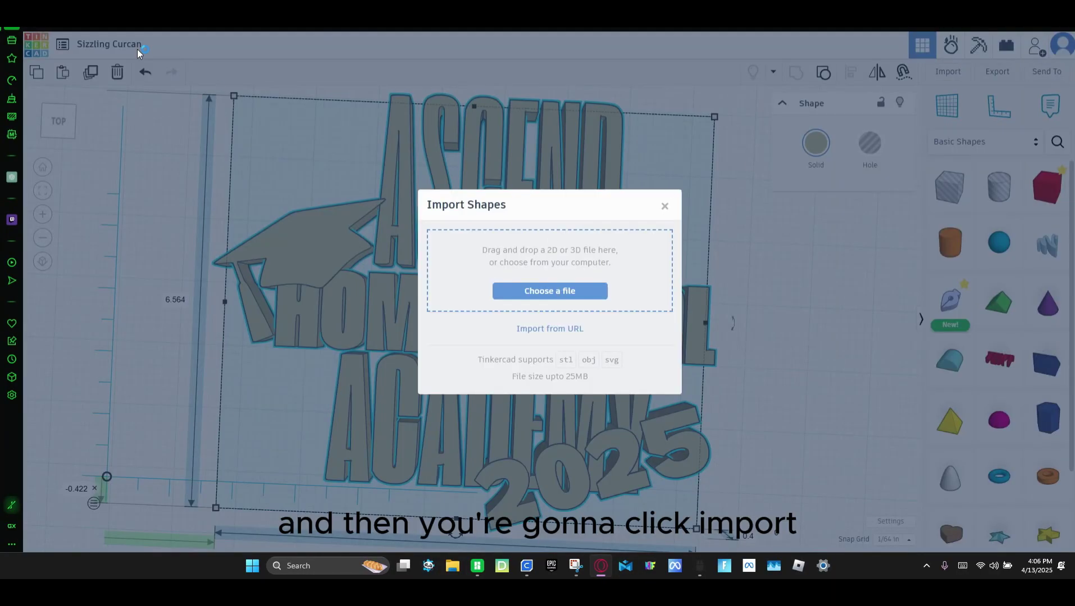
pyautogui.doubleClick(137, 90)
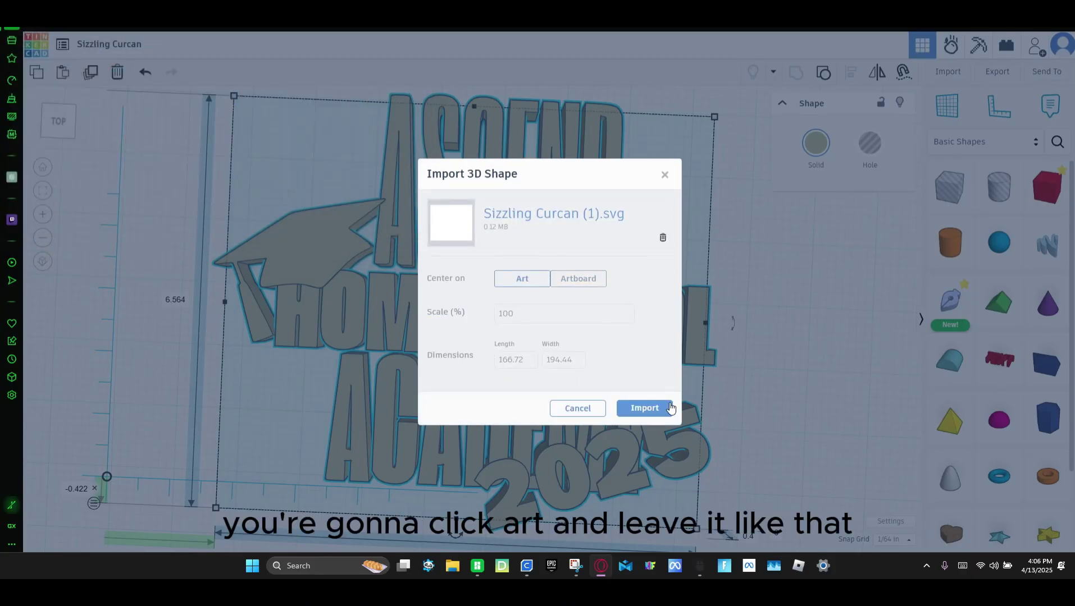
pyautogui.click(658, 409)
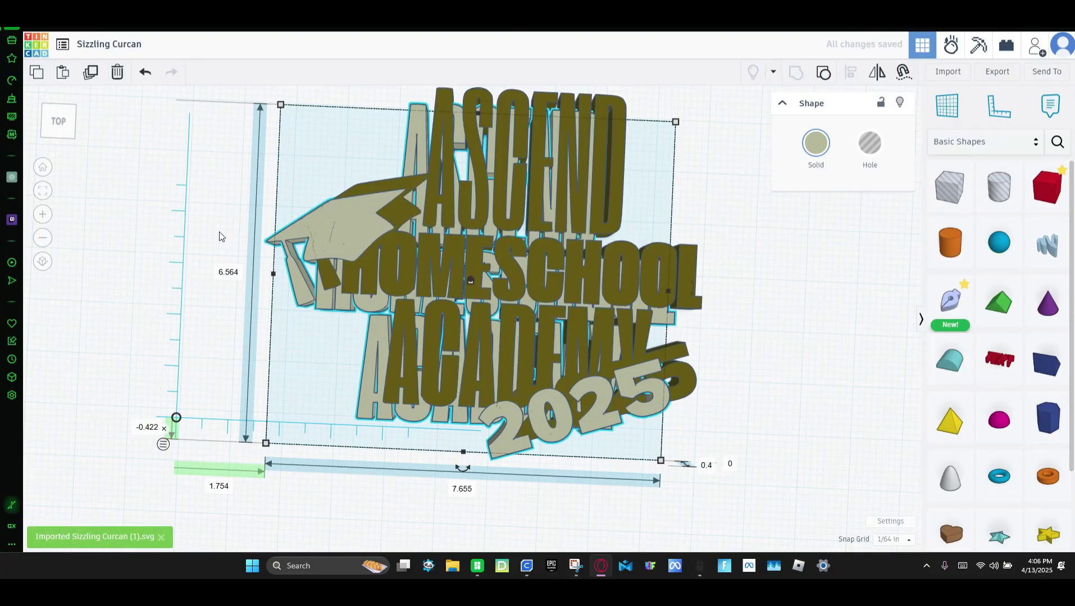
# Align the imported SVG shape and the grouped medallion on their centers along both the width and the length
pyautogui.click(617, 180)
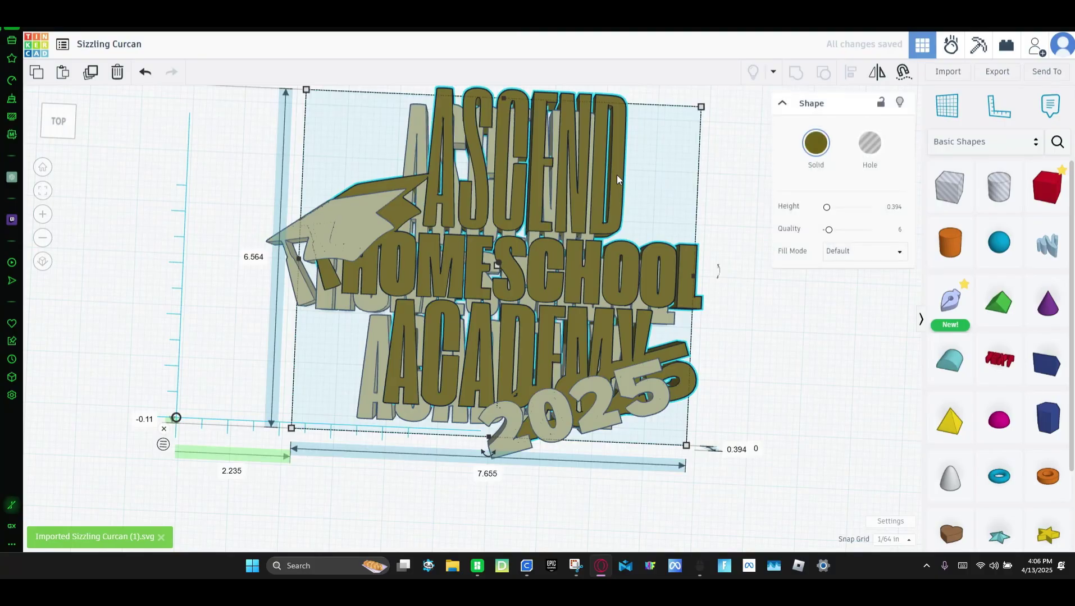
pyautogui.moveTo(727, 133); pyautogui.dragTo(626, 265)
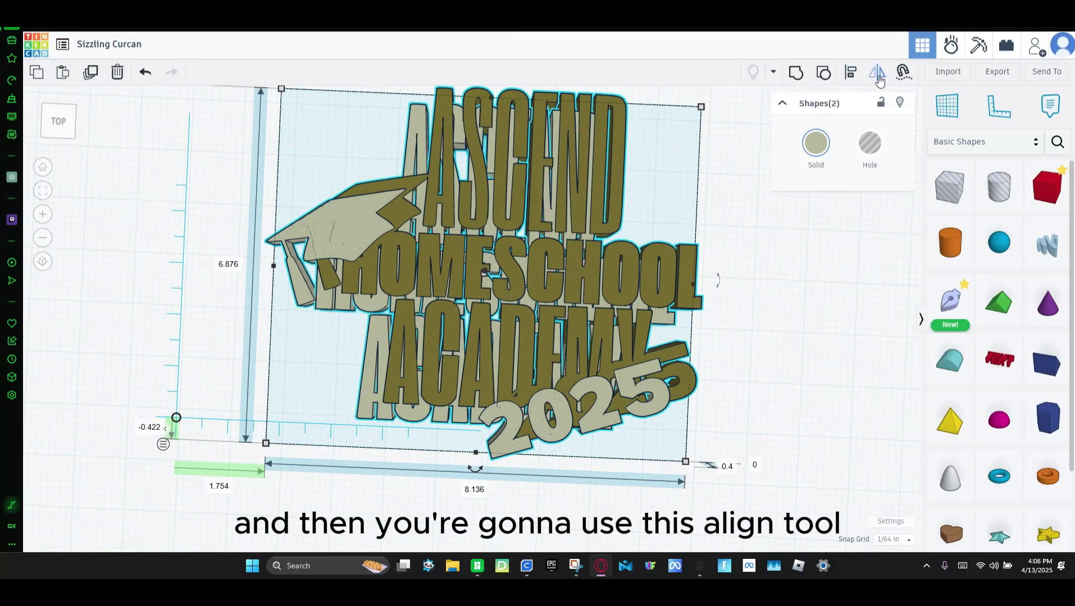
pyautogui.click(848, 76)
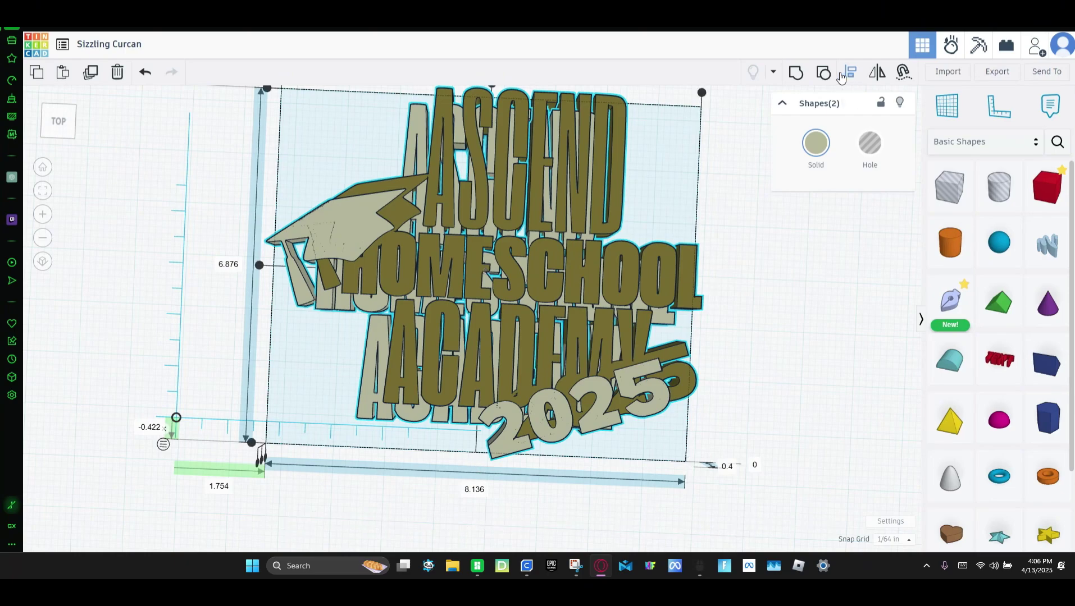
pyautogui.scroll(-2, 473, 91)
pyautogui.moveTo(475, 93); pyautogui.dragTo(480, 138, button='middle')
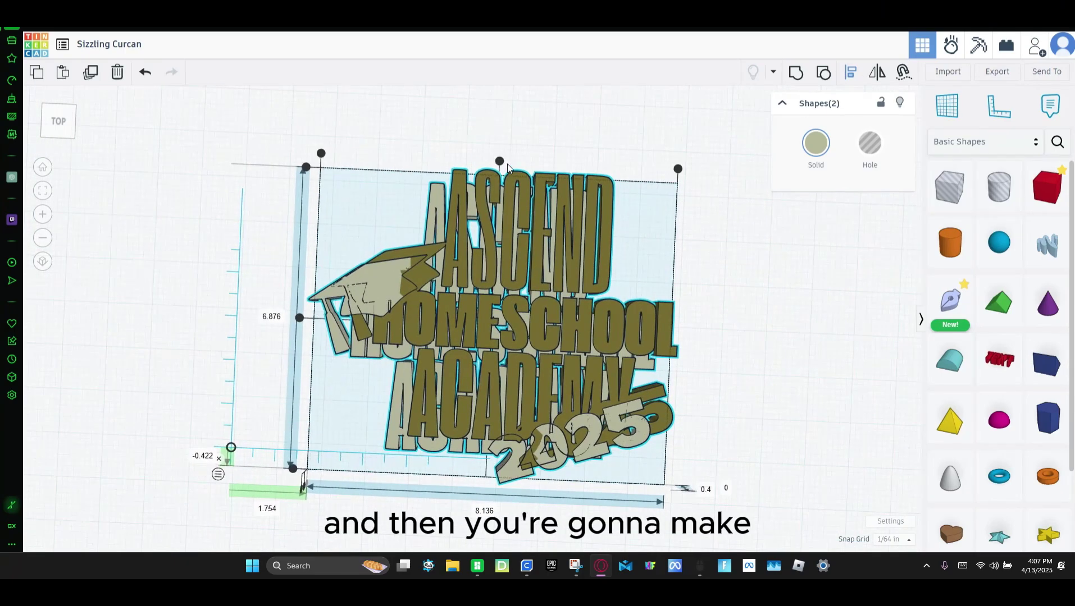
pyautogui.click(499, 161)
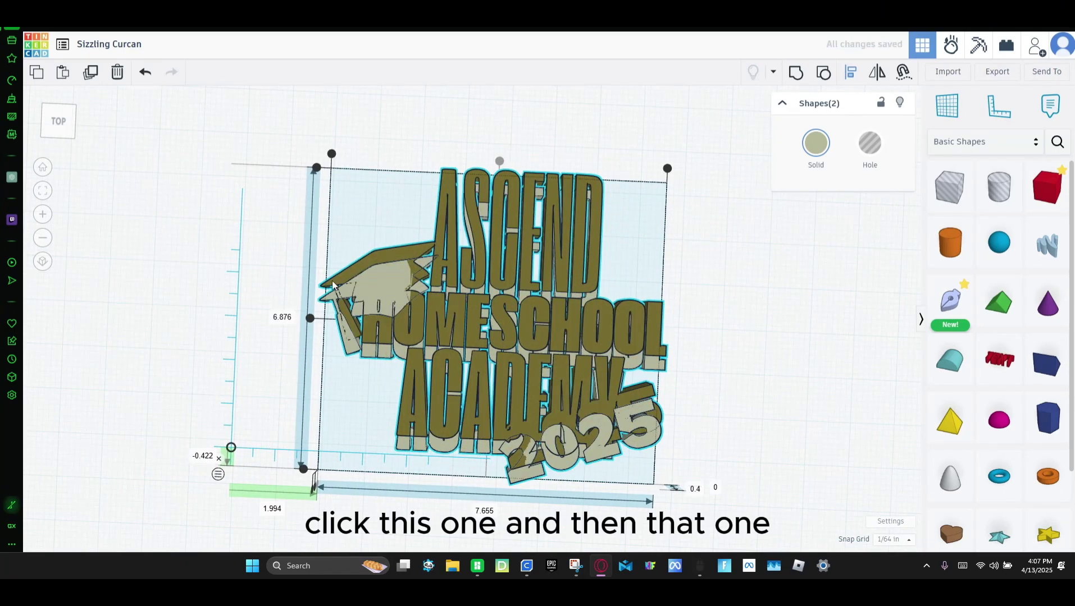
pyautogui.click(310, 319)
pyautogui.click(217, 279)
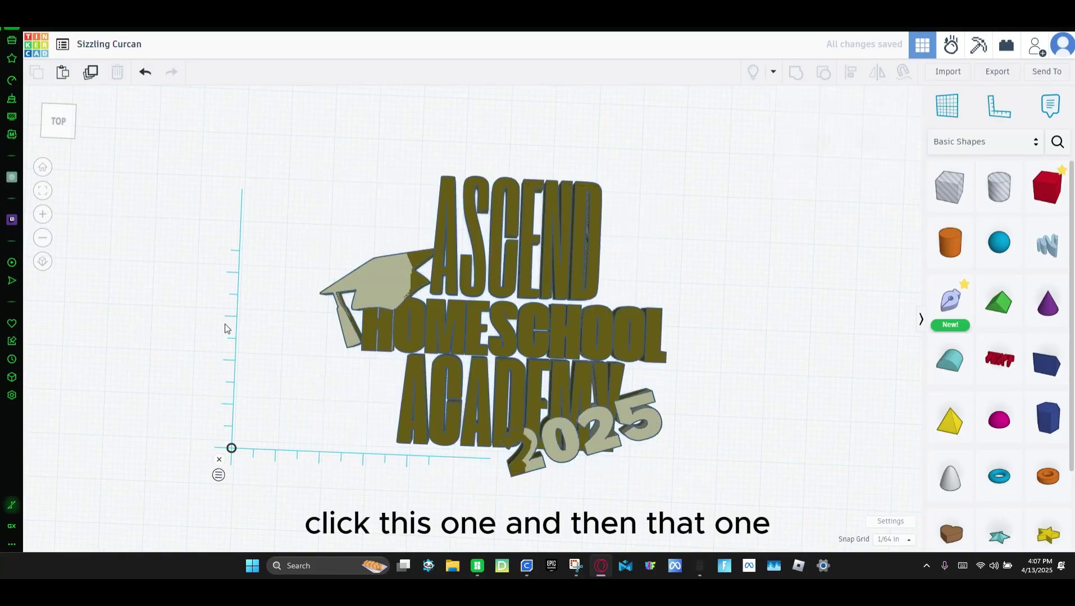
# Raise the quality of the imported brown SVG shape to the maximum of 24
pyautogui.moveTo(218, 279); pyautogui.dragTo(245, 365, button='right')
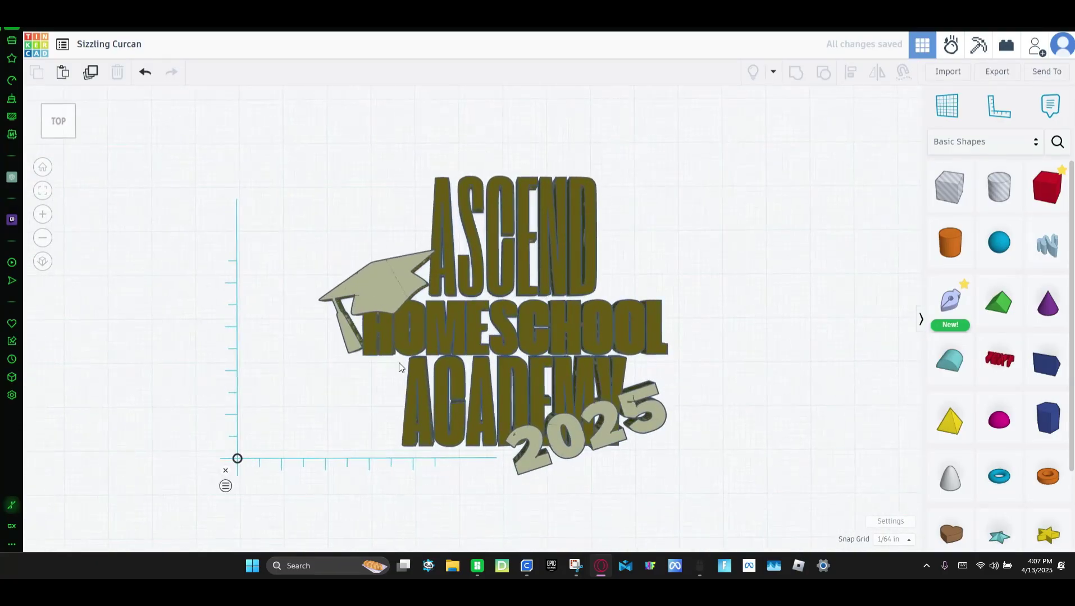
pyautogui.scroll(2, 444, 353)
pyautogui.scroll(3, 443, 353)
pyautogui.click(398, 293)
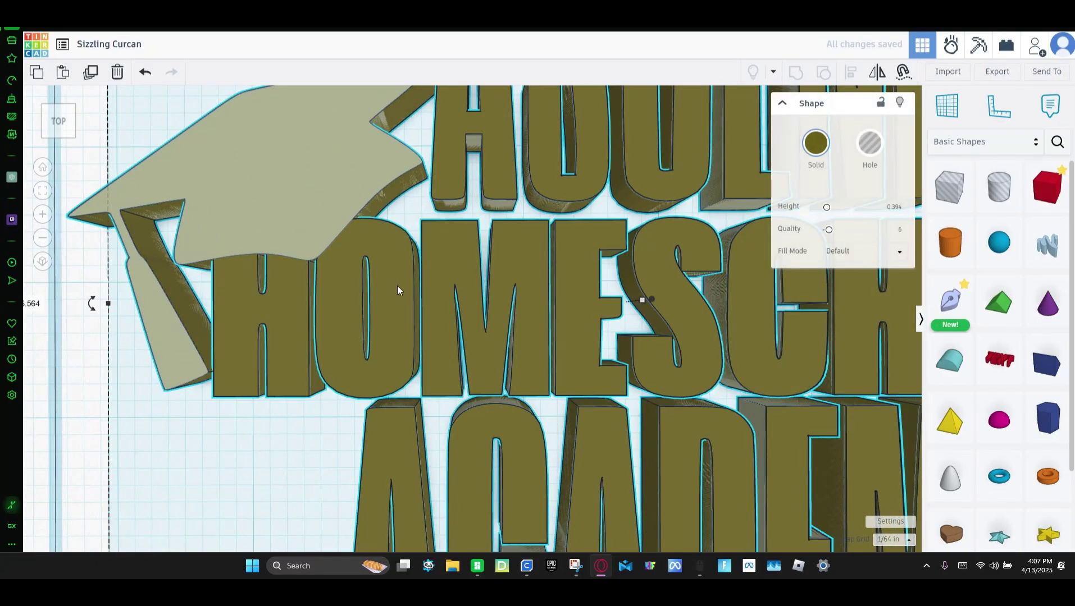
pyautogui.scroll(-1, 398, 292)
pyautogui.scroll(-2, 460, 302)
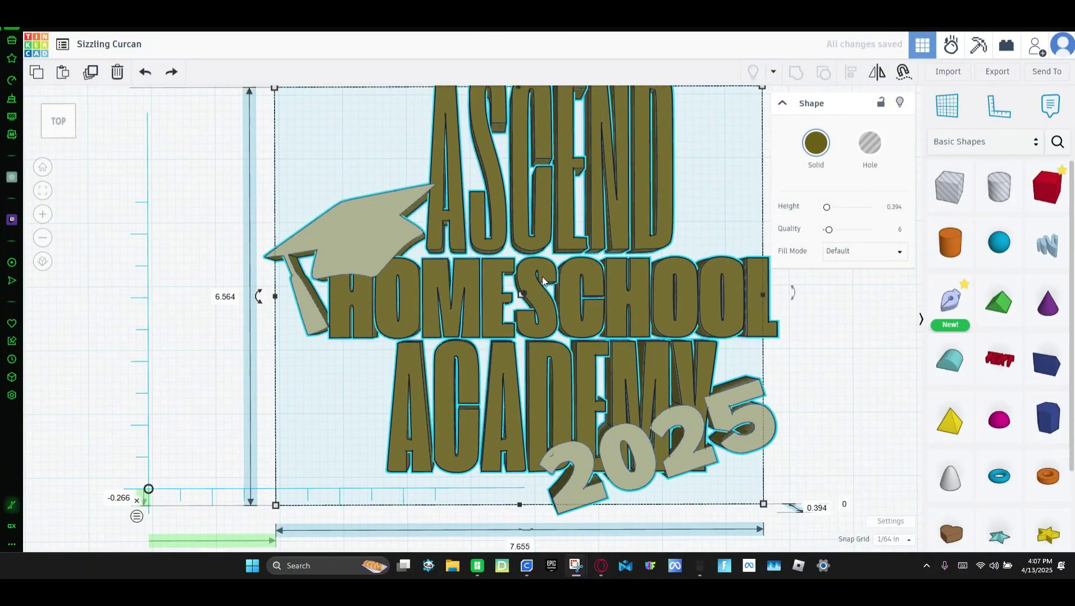
pyautogui.scroll(-3, 578, 256)
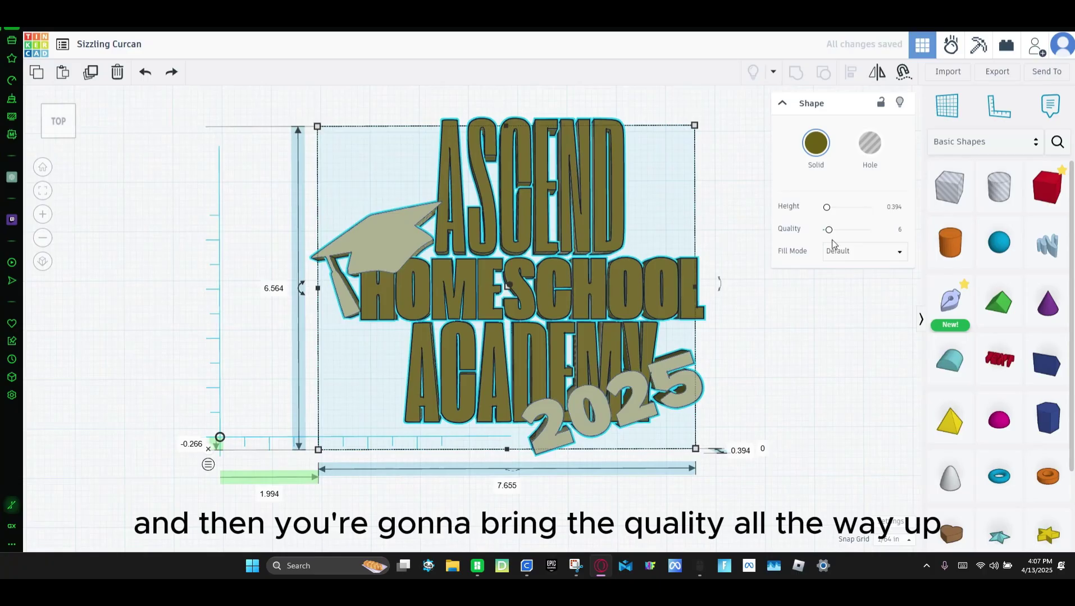
pyautogui.moveTo(833, 231); pyautogui.dragTo(871, 230)
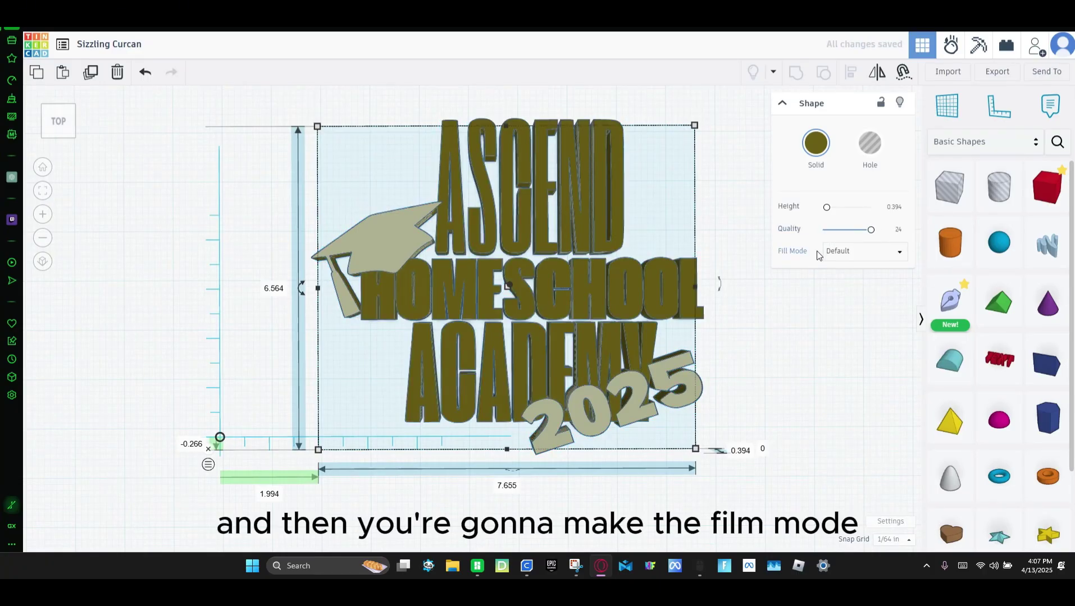
# Change the fill mode of the imported shape to Outer Line with a line width of 0.25
pyautogui.click(842, 251)
pyautogui.click(842, 305)
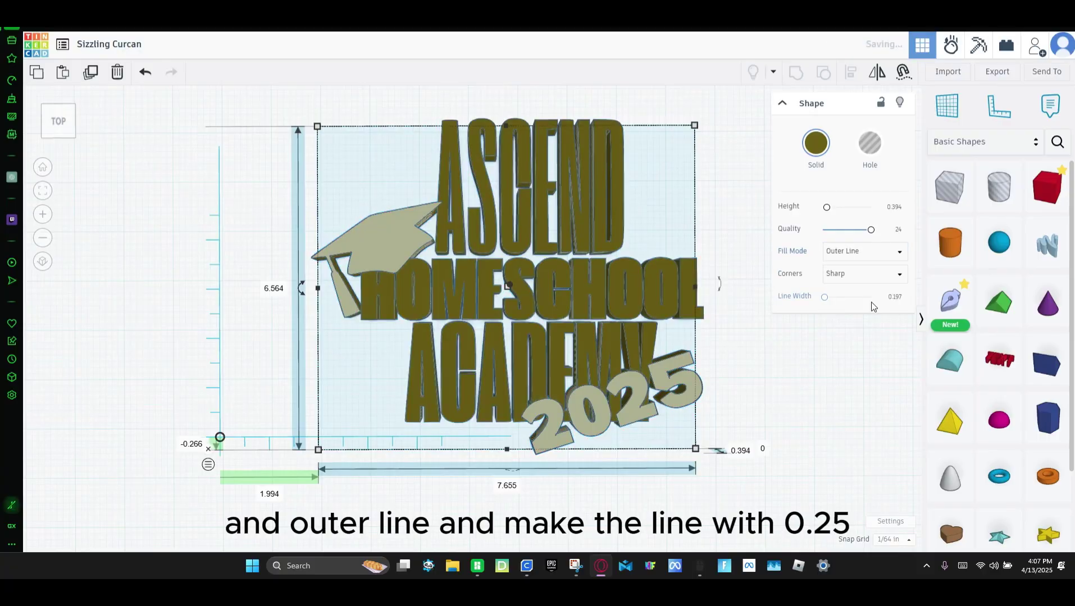
pyautogui.click(893, 299)
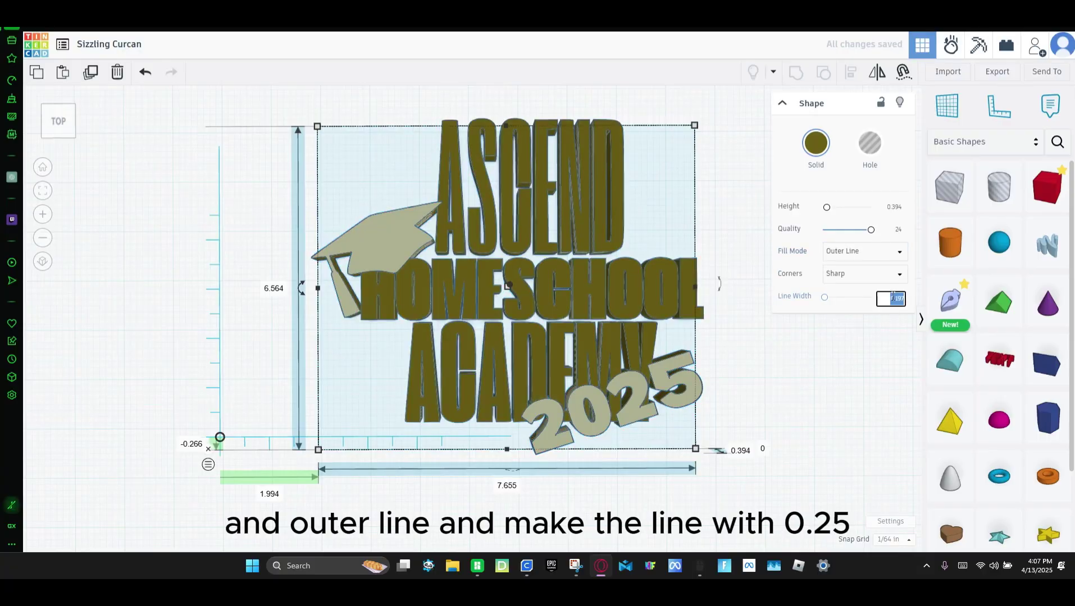
pyautogui.press('Return')
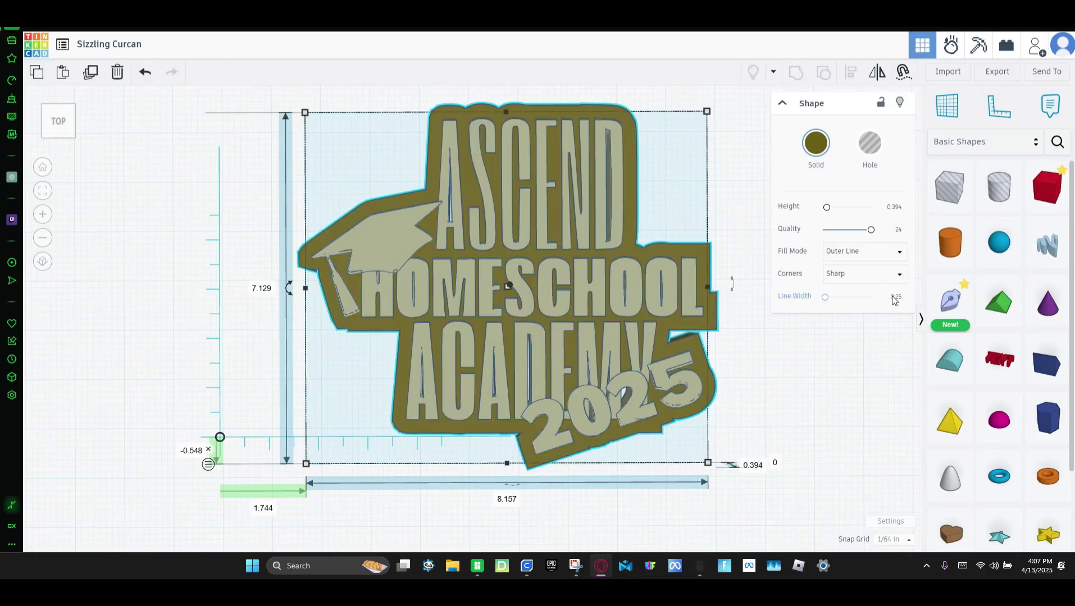
# Copy the brown outline shape and paste a duplicate of it beside the medallion
pyautogui.moveTo(803, 380)
pyautogui.mouseDown(button='right')
pyautogui.moveTo(782, 331)
pyautogui.moveTo(791, 385)
pyautogui.mouseUp(button='right')
pyautogui.click(710, 367)
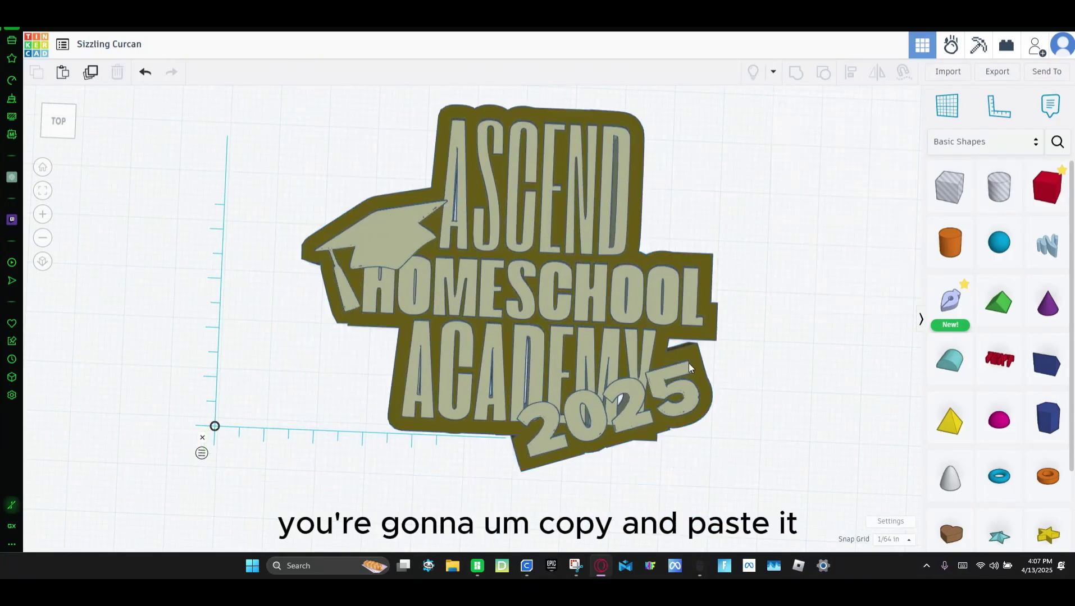
pyautogui.click(685, 362)
pyautogui.hotkey('ctrl', 'c')
pyautogui.hotkey('ctrl', 'v')
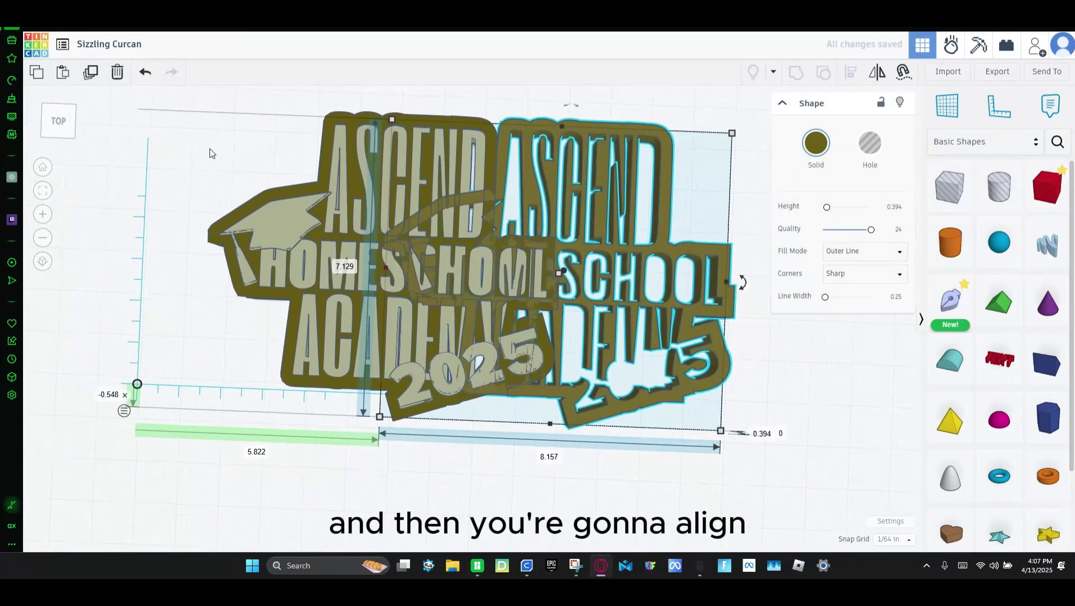
pyautogui.moveTo(264, 139); pyautogui.dragTo(322, 160)
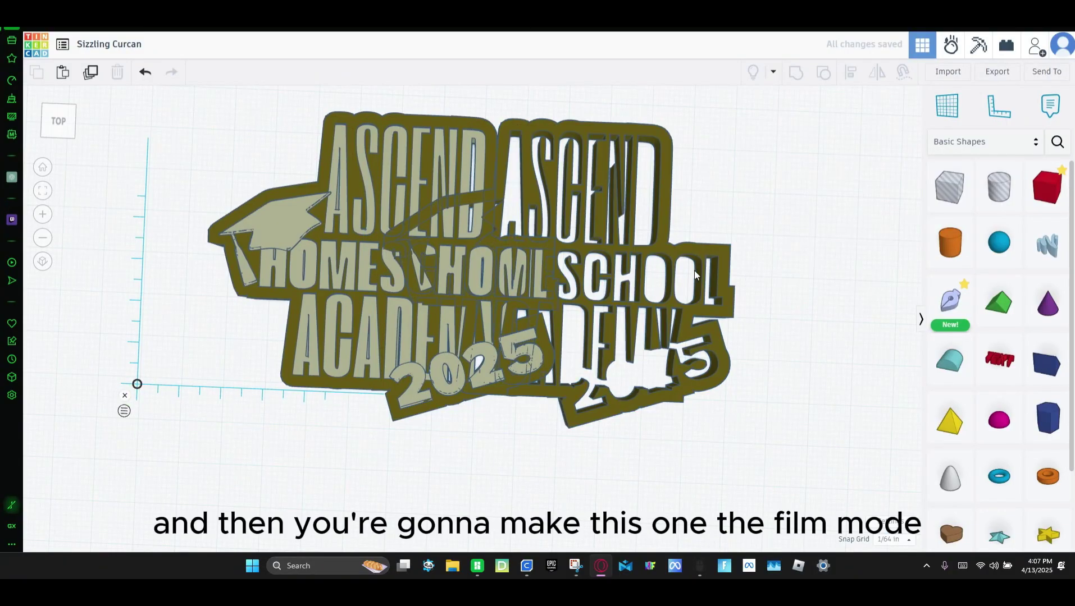
# Change the fill mode of the pasted outline copy to Silhouette
pyautogui.click(707, 258)
pyautogui.click(837, 254)
pyautogui.click(841, 286)
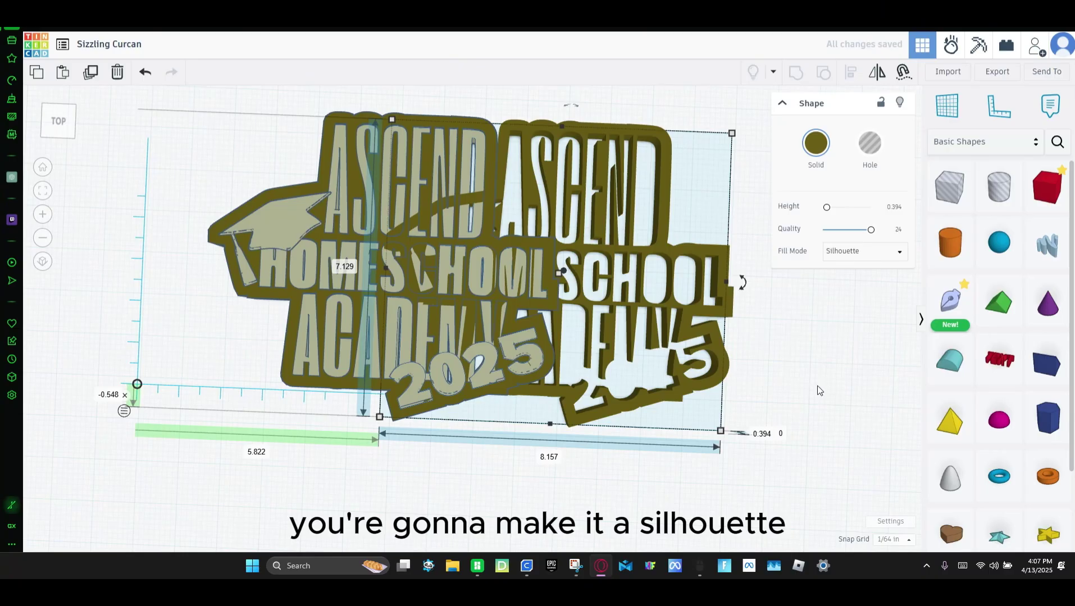
# Select the medallion, its outline and the silhouette copy, and align all three on their centers
pyautogui.moveTo(820, 390); pyautogui.dragTo(284, 278)
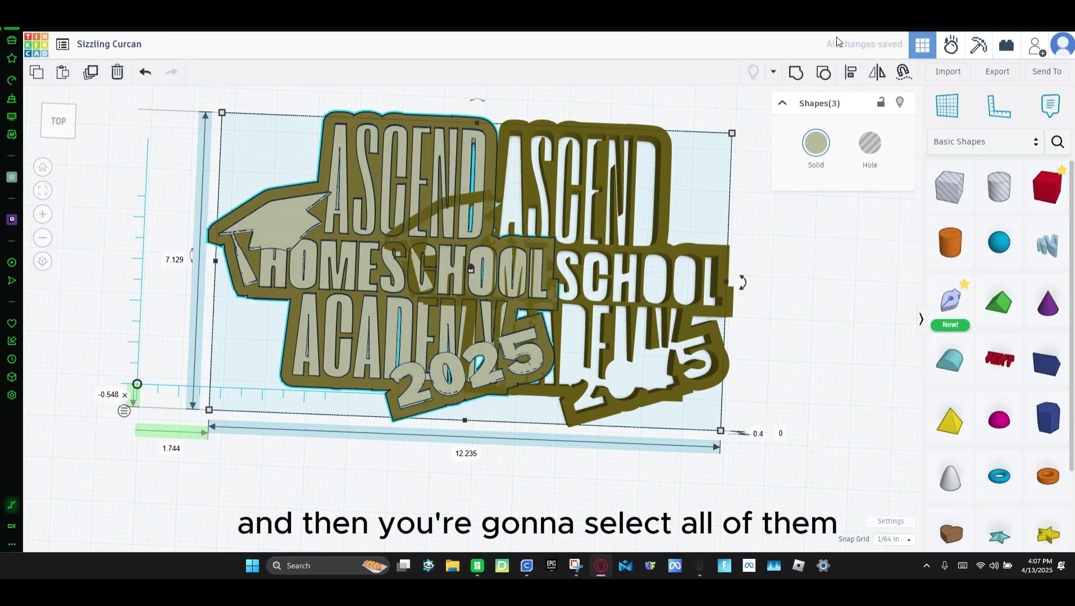
pyautogui.click(850, 71)
pyautogui.click(459, 435)
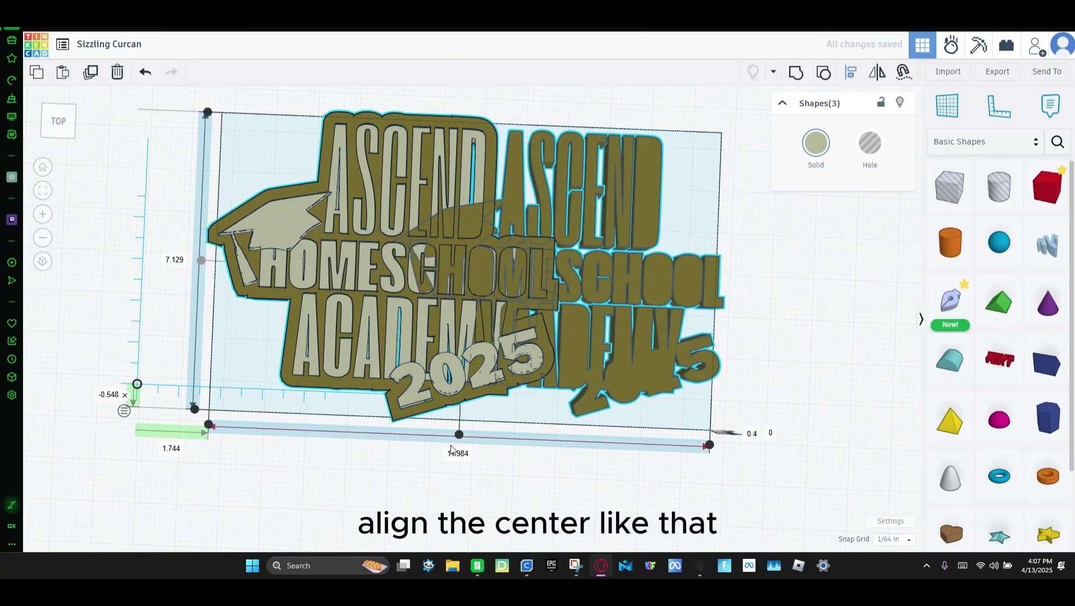
# Center the medallion, outline and silhouette copy on each other along the horizontal axis
pyautogui.click(458, 436)
pyautogui.click(209, 283)
pyautogui.moveTo(209, 283); pyautogui.dragTo(235, 367, button='right')
pyautogui.scroll(2, 384, 374)
# Set the height of both the brown outline shape and the brown silhouette shape to 0.3
pyautogui.click(376, 336)
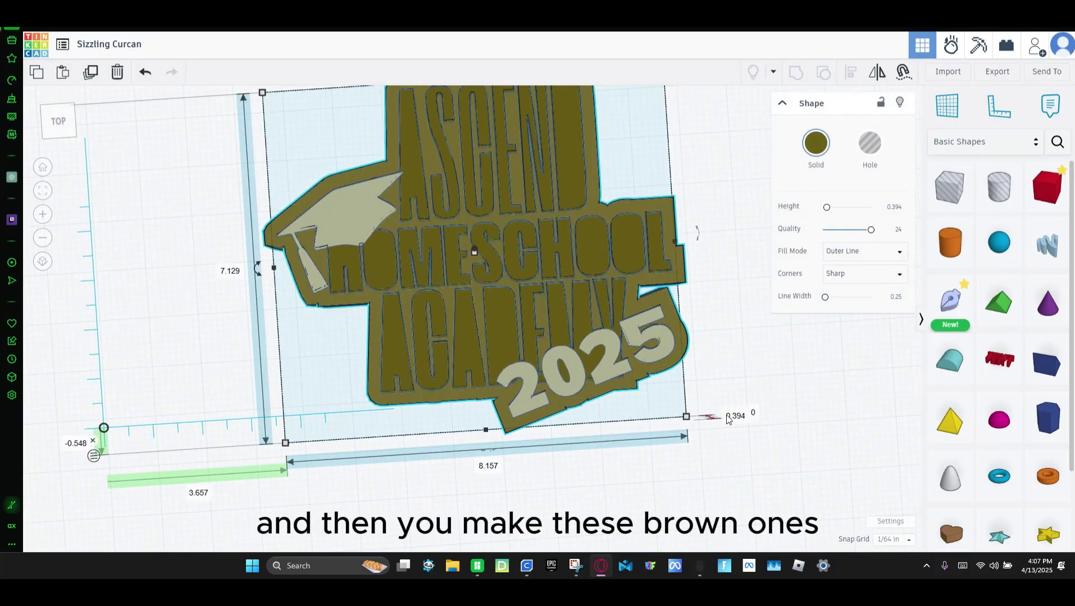
pyautogui.write('0.3')
pyautogui.press('Return')
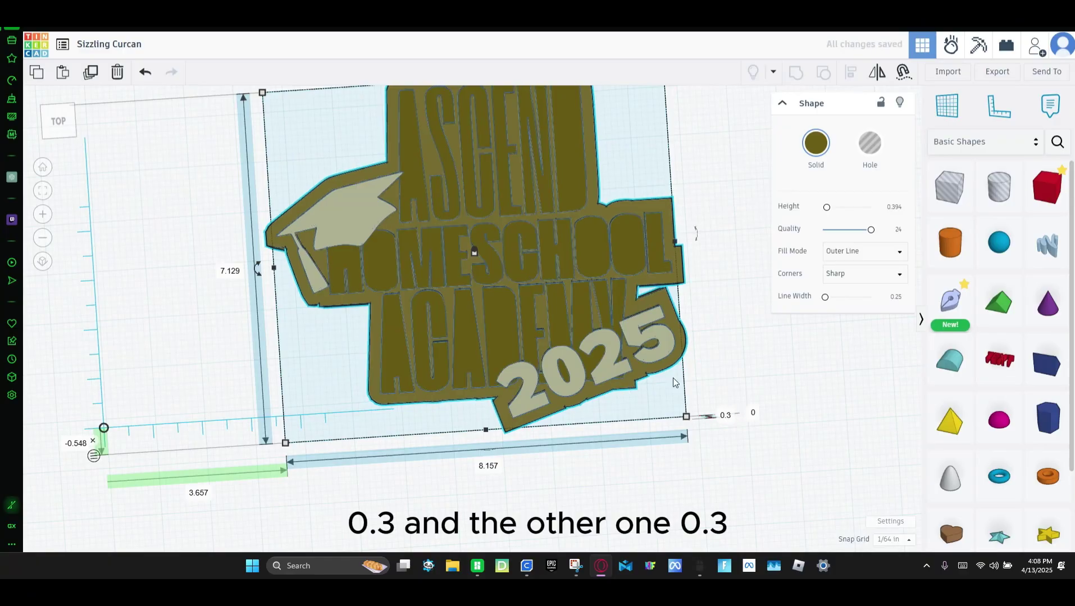
pyautogui.click(441, 314)
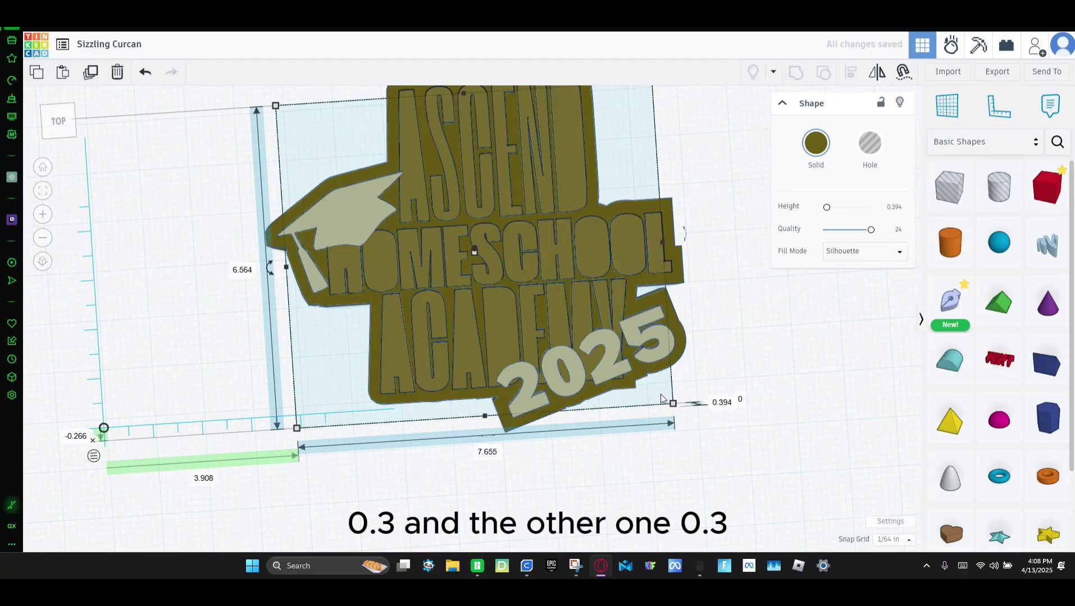
pyautogui.click(716, 406)
pyautogui.write('0.3')
pyautogui.press('Return')
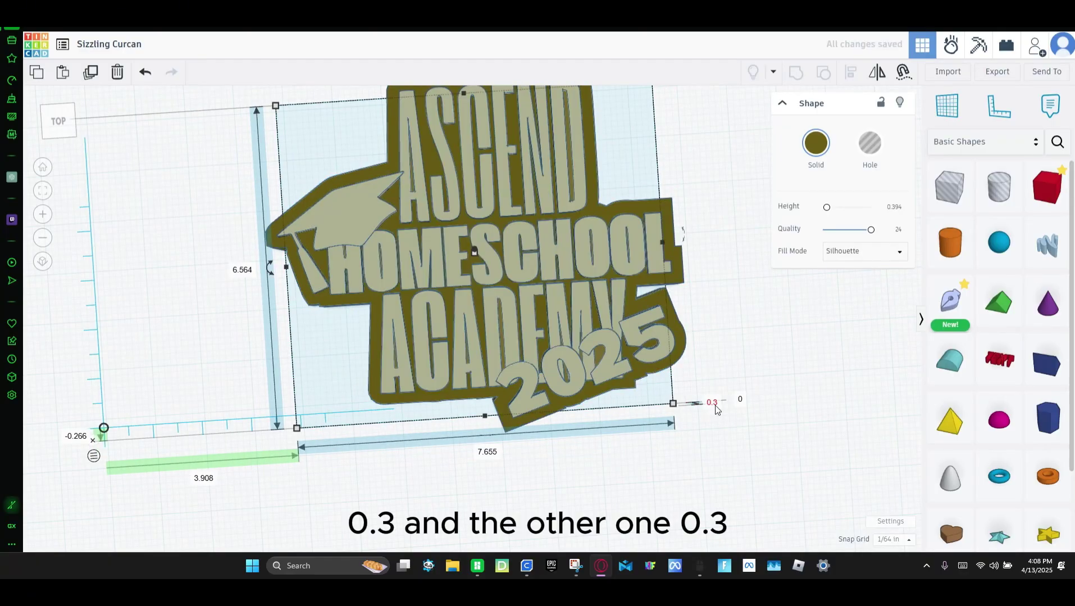
# Change the corners of the brown outline shape from Sharp to Round
pyautogui.click(714, 280)
pyautogui.moveTo(715, 281); pyautogui.dragTo(690, 343, button='right')
pyautogui.click(673, 334)
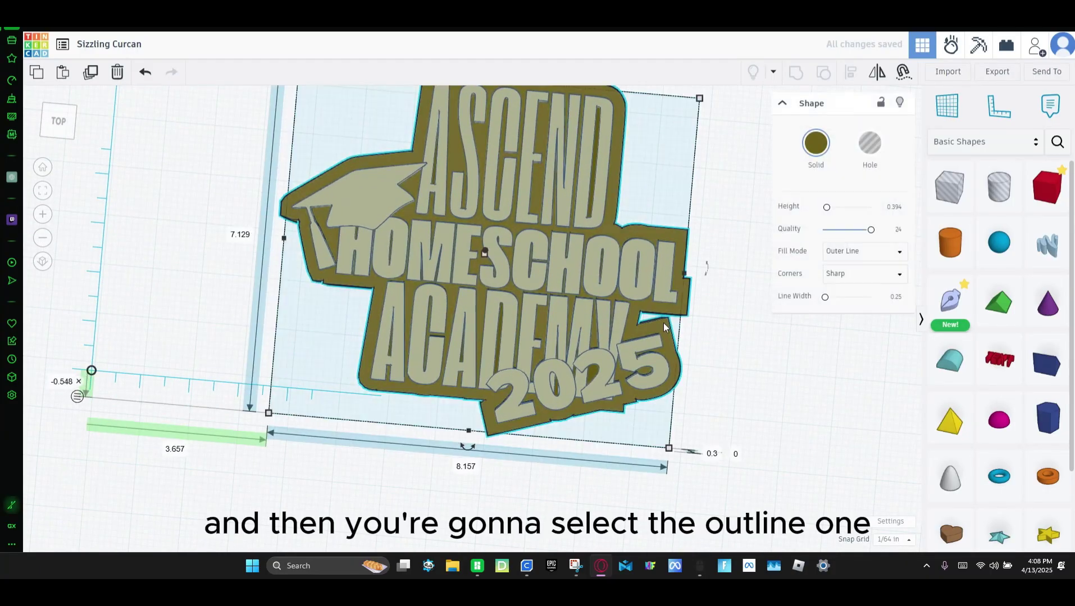
pyautogui.click(862, 274)
pyautogui.click(866, 295)
pyautogui.moveTo(730, 391); pyautogui.dragTo(772, 422, button='right')
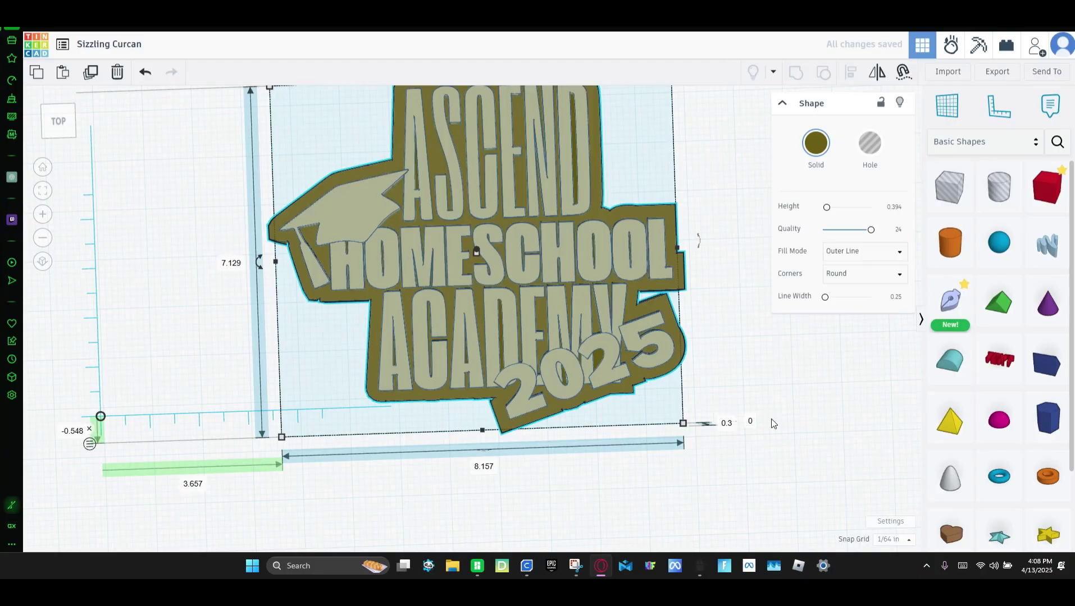
# Select all three medallion shapes and export only the selection as an STL file
pyautogui.scroll(-1, 769, 407)
pyautogui.click(770, 407)
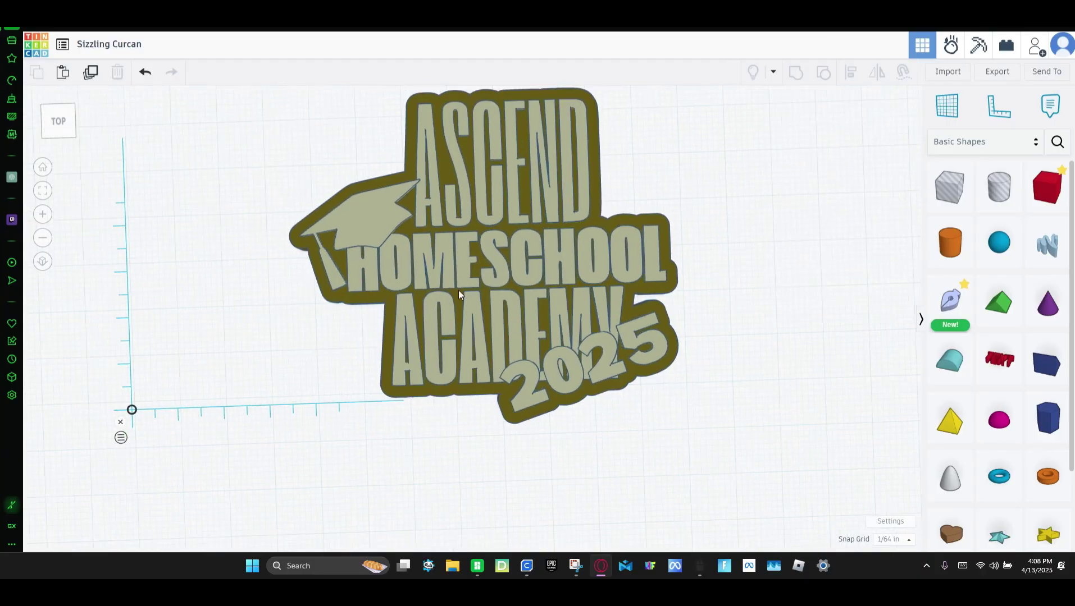
pyautogui.moveTo(305, 149); pyautogui.dragTo(664, 388)
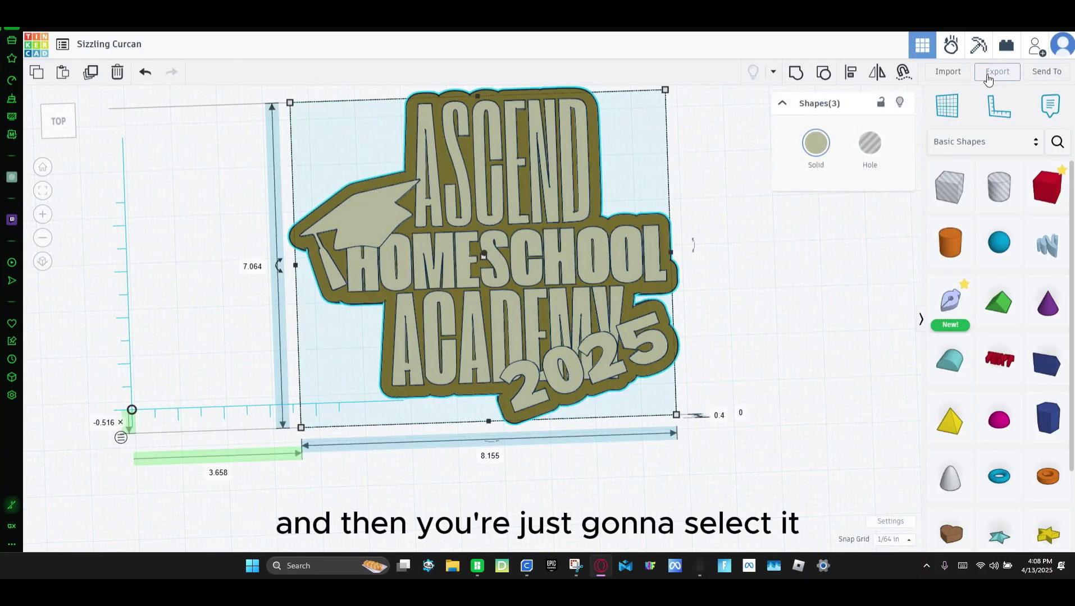
pyautogui.click(987, 76)
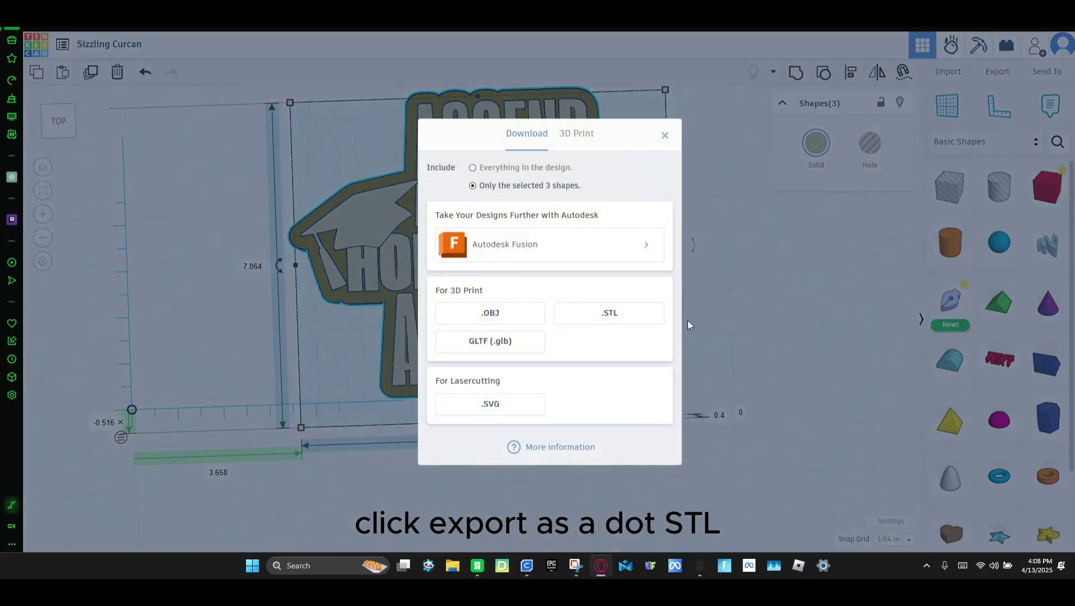
pyautogui.click(605, 317)
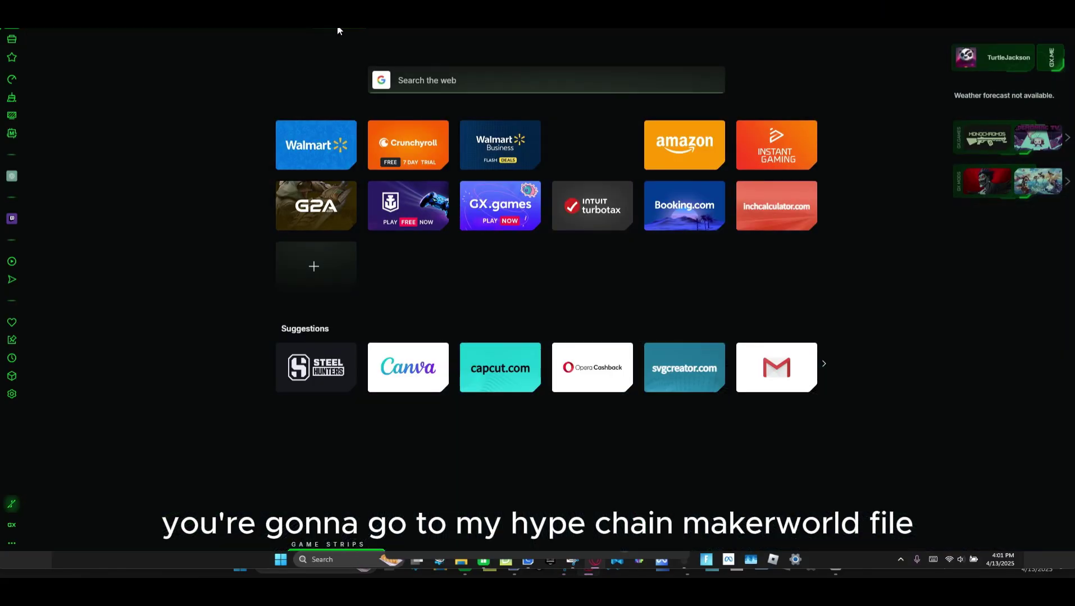
# Go to the Hype chain links page on MakerWorld and open its print profile in Bambu Studio
pyautogui.click(338, 28)
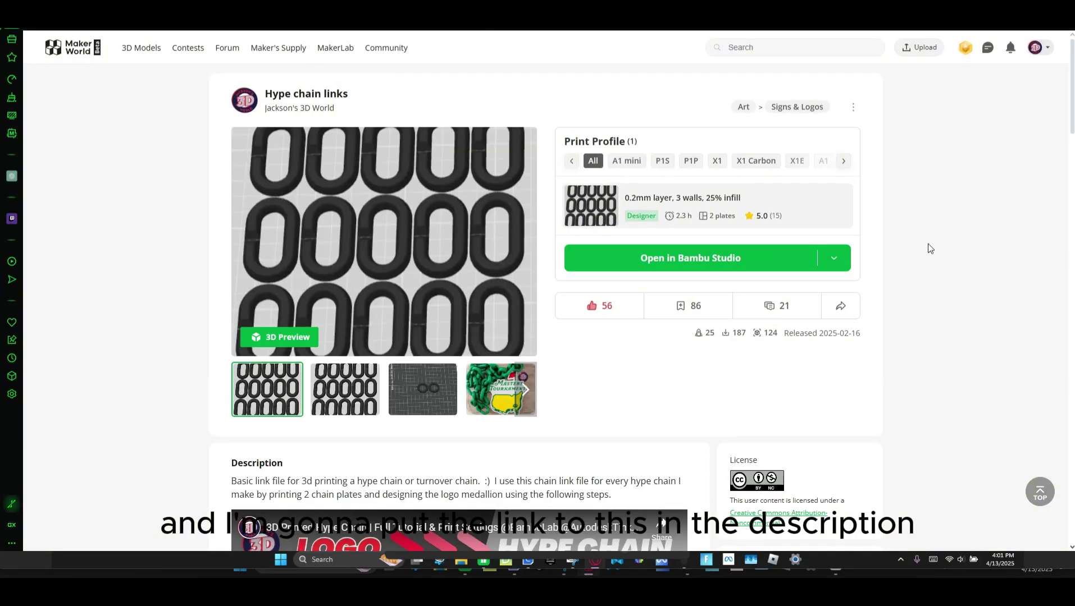
pyautogui.click(832, 262)
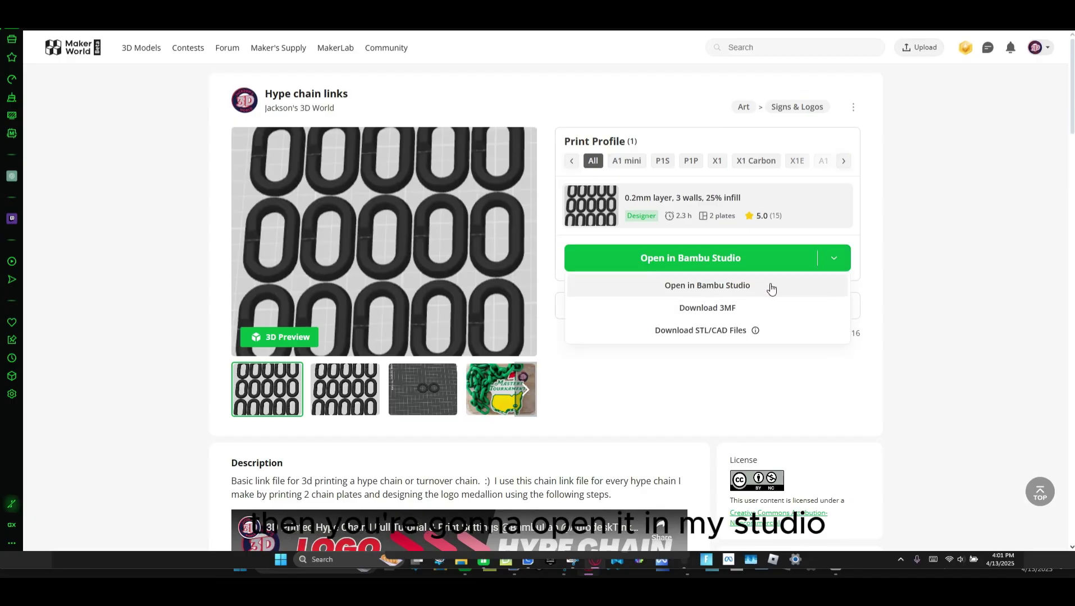
pyautogui.click(770, 287)
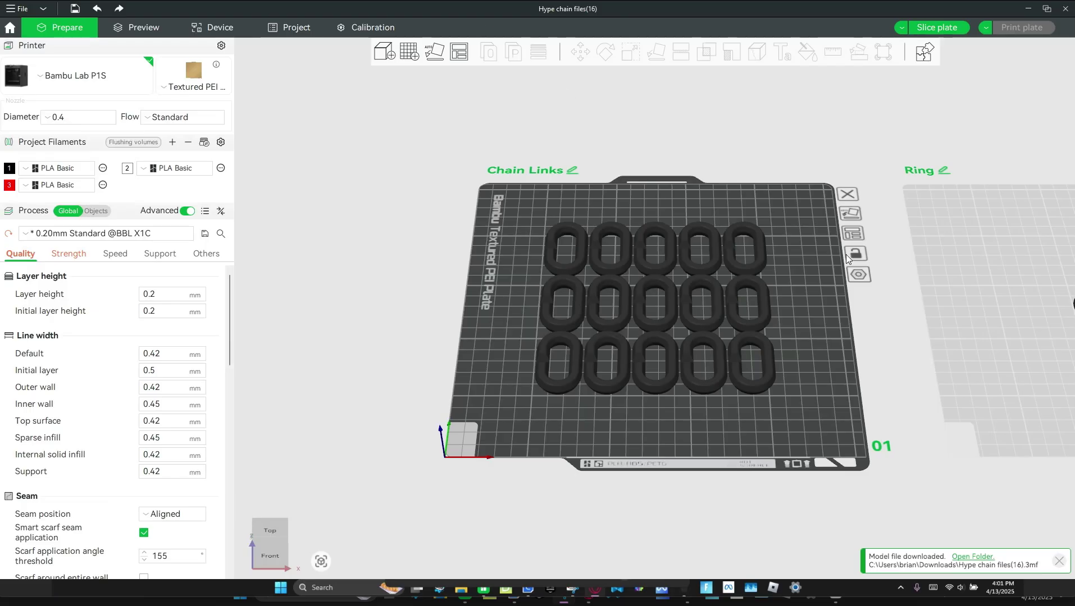
# Import the exported Sizzling Curcan model from Downloads onto the Ring plate
pyautogui.click(701, 201)
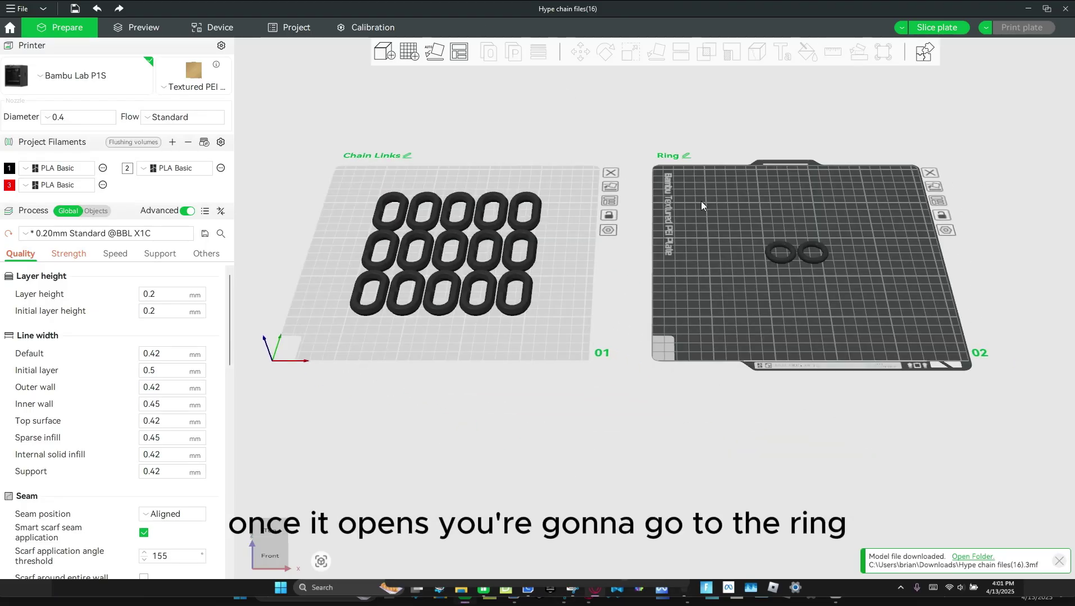
pyautogui.click(383, 54)
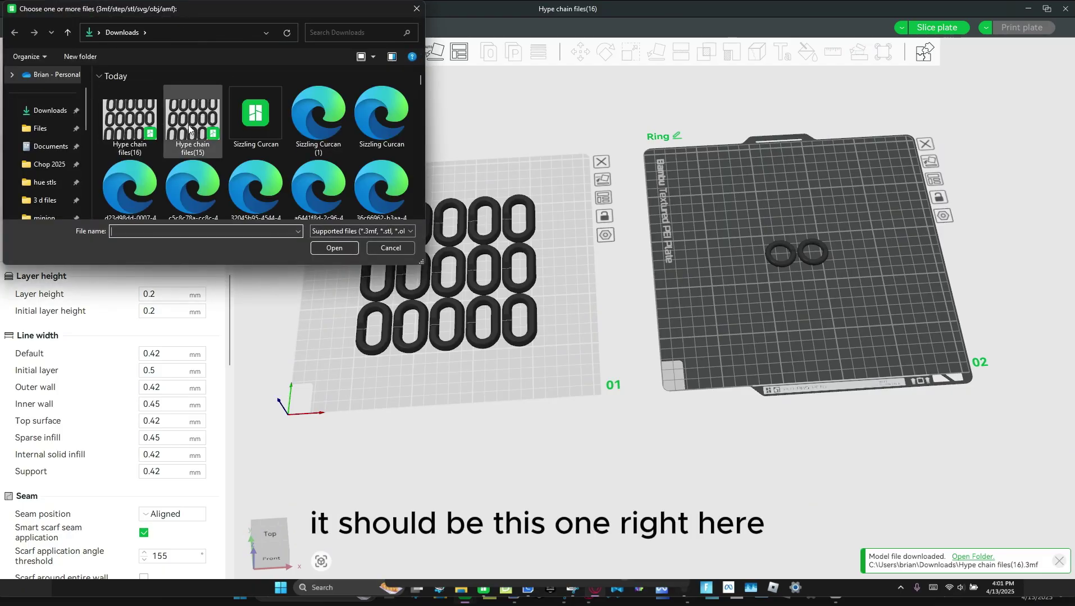
pyautogui.doubleClick(262, 115)
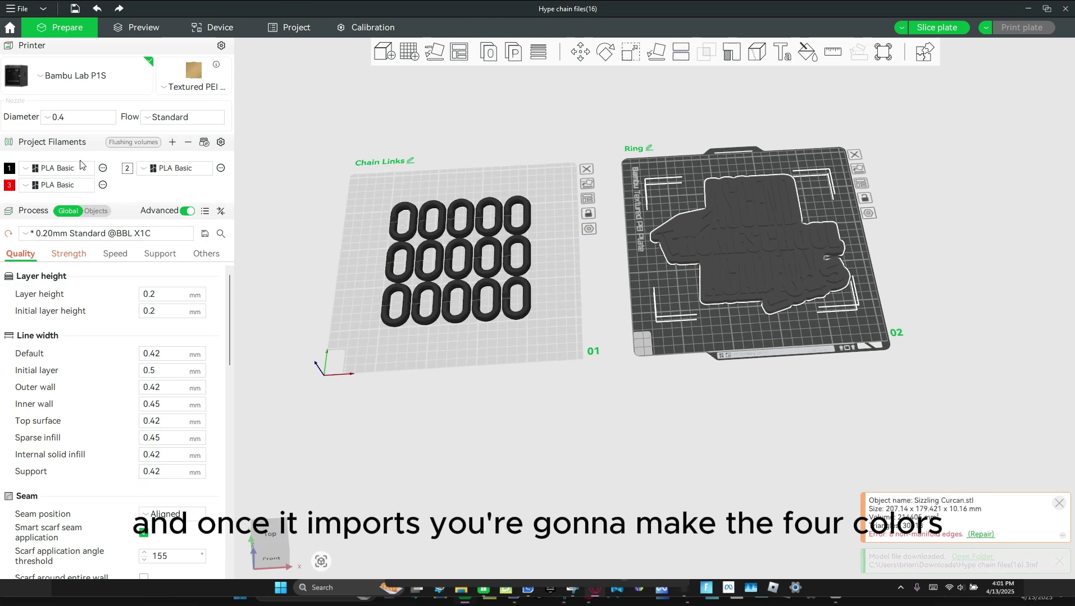
# Add a fourth filament, and set filament 1 to white and filament 2 to red
pyautogui.click(172, 142)
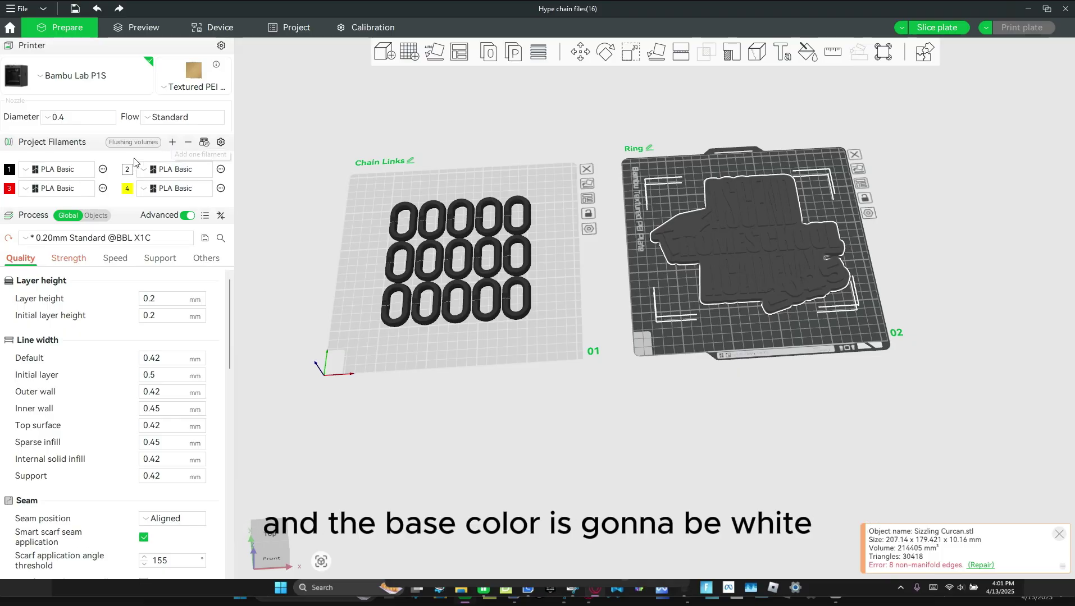
pyautogui.click(10, 169)
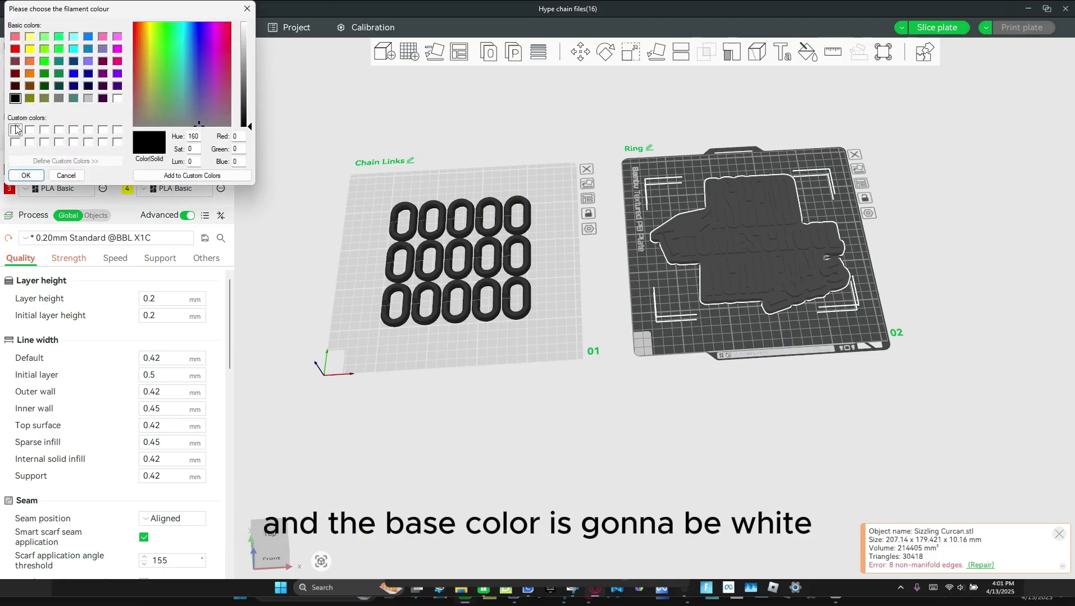
pyautogui.click(15, 131)
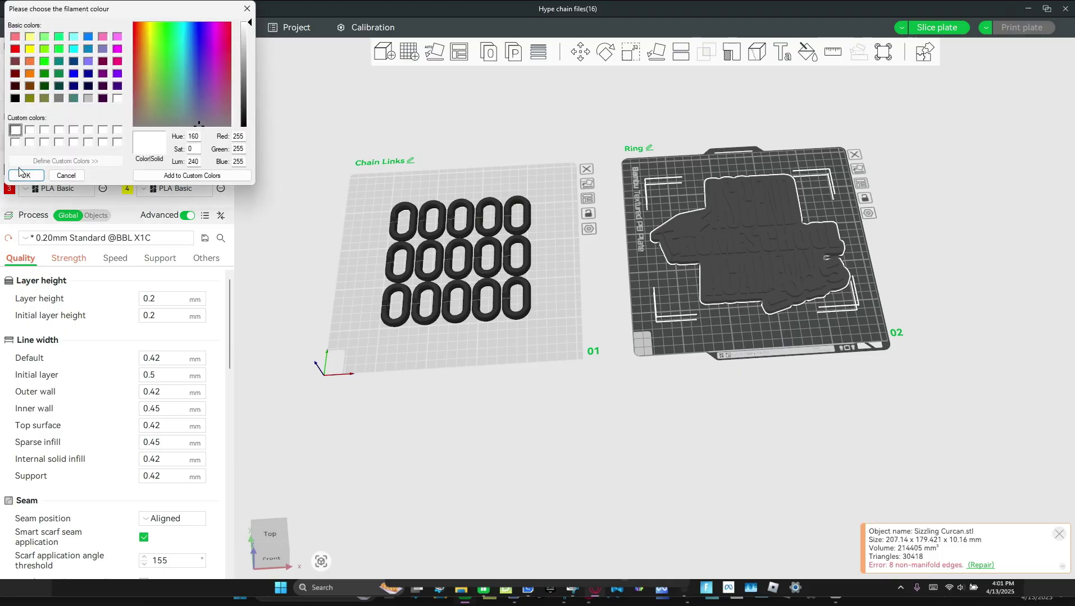
pyautogui.click(26, 176)
pyautogui.click(127, 168)
pyautogui.click(15, 49)
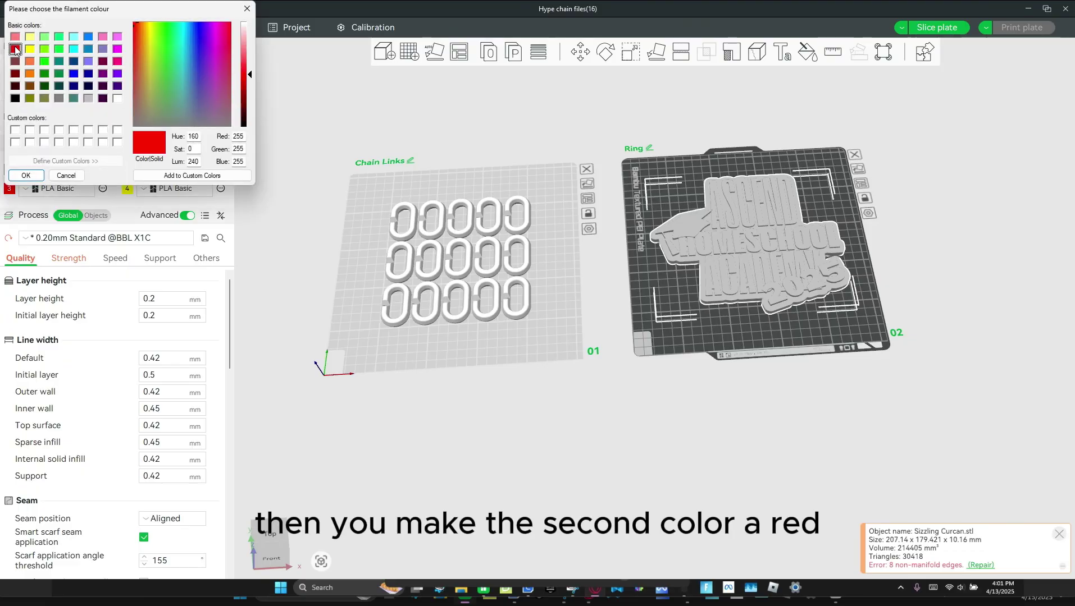
pyautogui.click(26, 176)
# Set the colour of filament 3 to black and filament 4 to dark olive gold
pyautogui.click(9, 189)
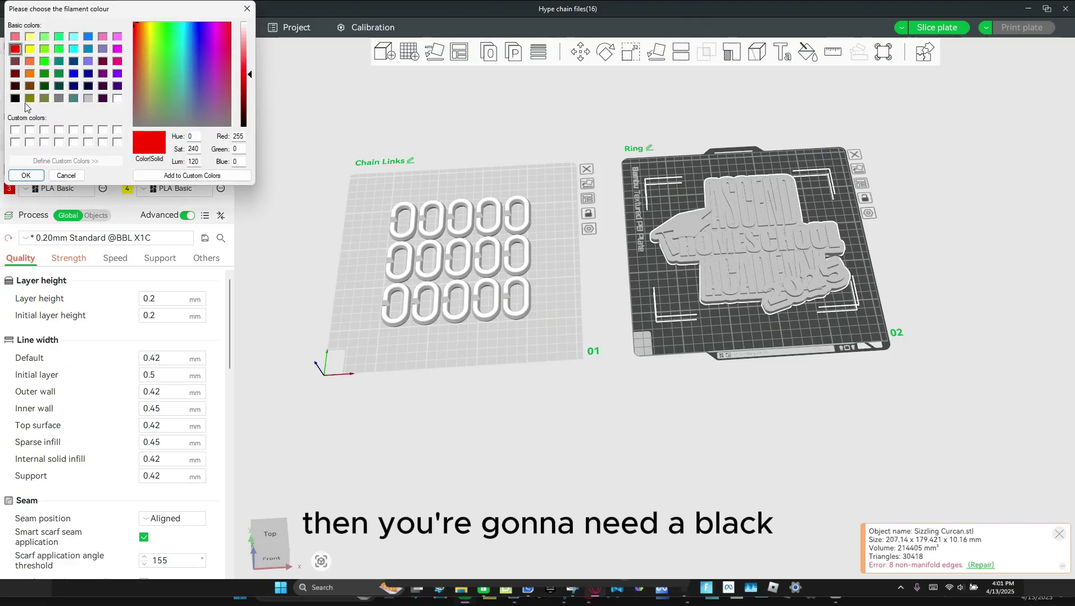
pyautogui.click(15, 98)
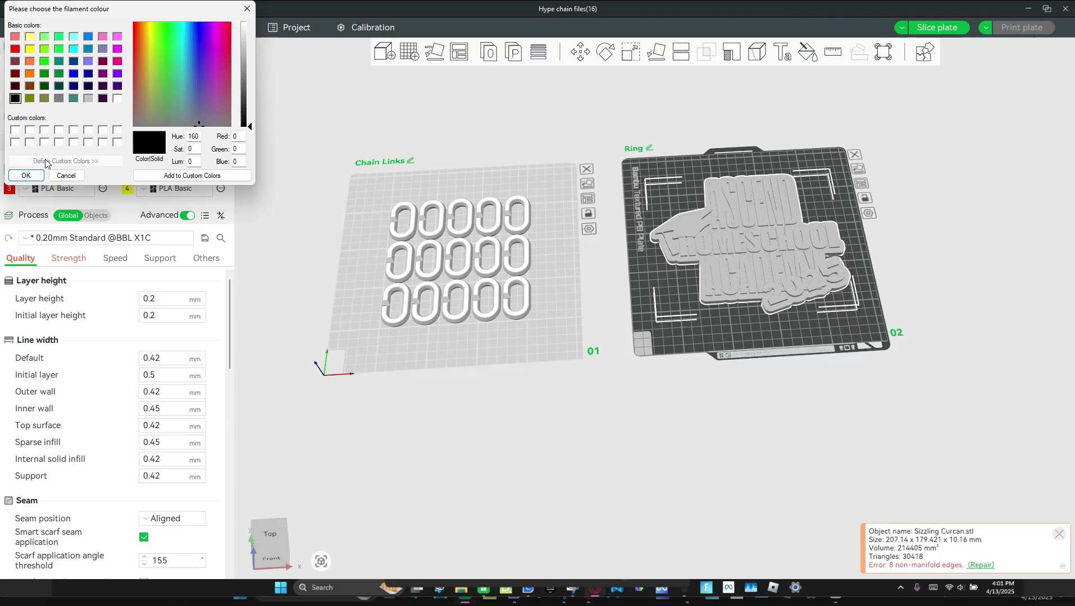
pyautogui.click(28, 176)
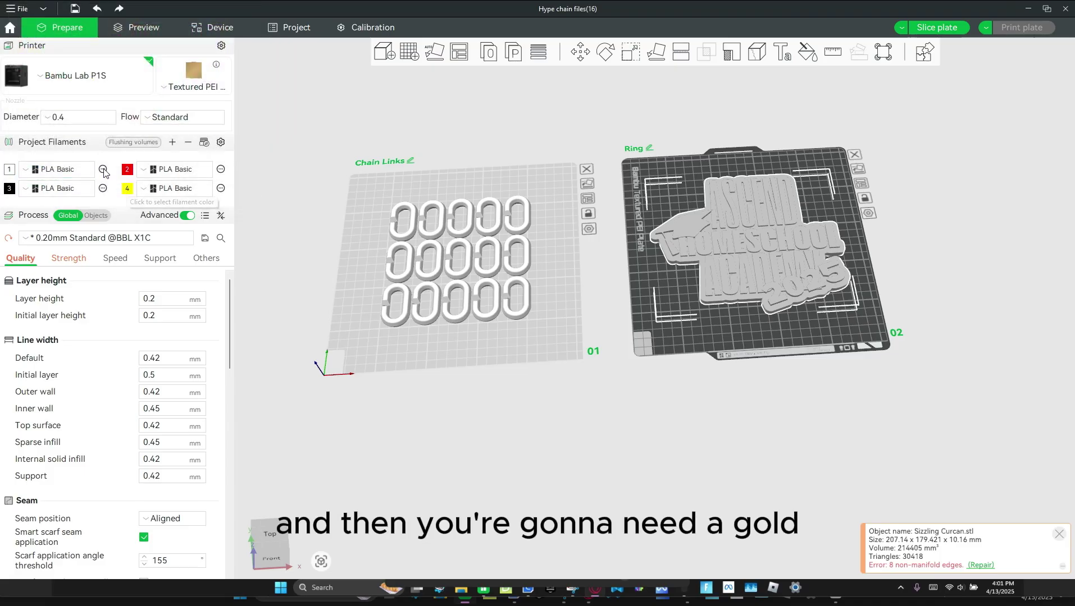
pyautogui.click(127, 189)
pyautogui.click(32, 96)
pyautogui.click(30, 177)
# Colour-paint the medallion's raised lettering red from its base upward, using filament 2 and a height range of 8.00
pyautogui.scroll(1, 785, 343)
pyautogui.moveTo(784, 342); pyautogui.dragTo(612, 330, button='right')
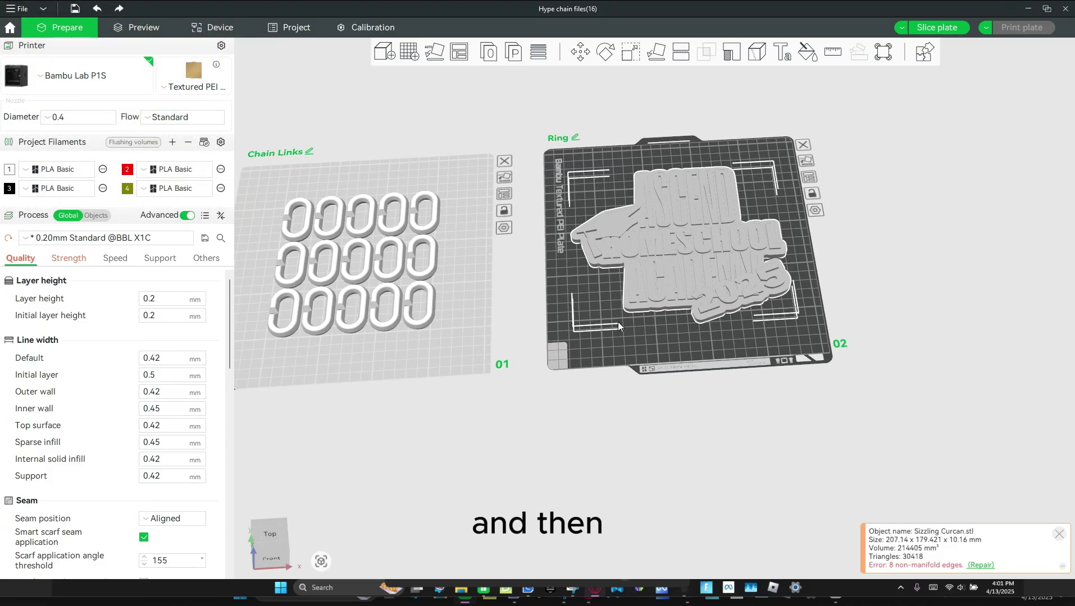
pyautogui.click(809, 57)
pyautogui.scroll(4, 674, 387)
pyautogui.moveTo(665, 390); pyautogui.dragTo(670, 370)
pyautogui.click(873, 136)
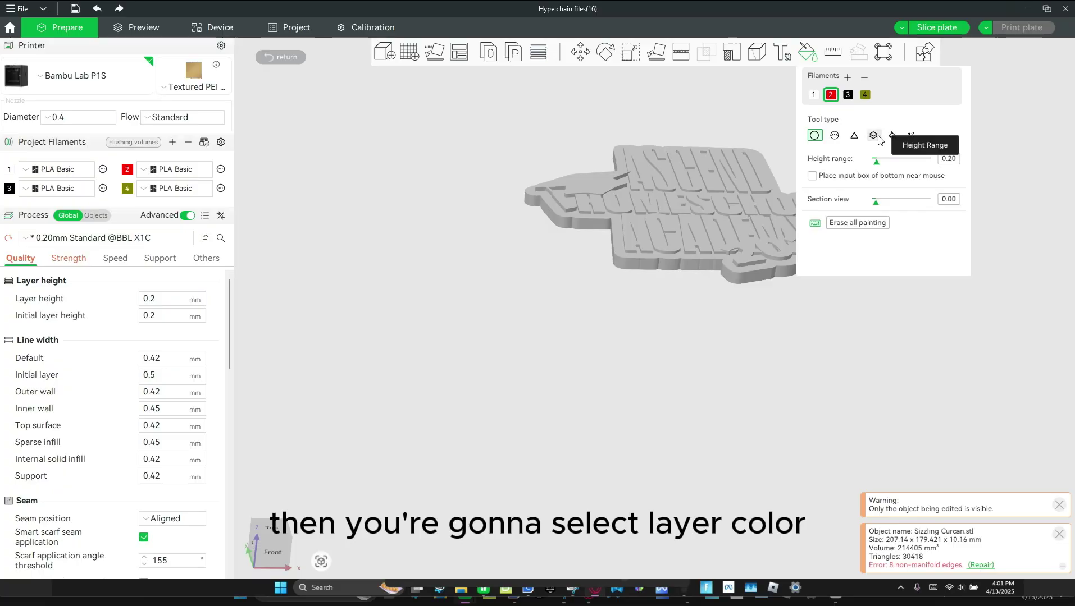
pyautogui.scroll(15, 707, 273)
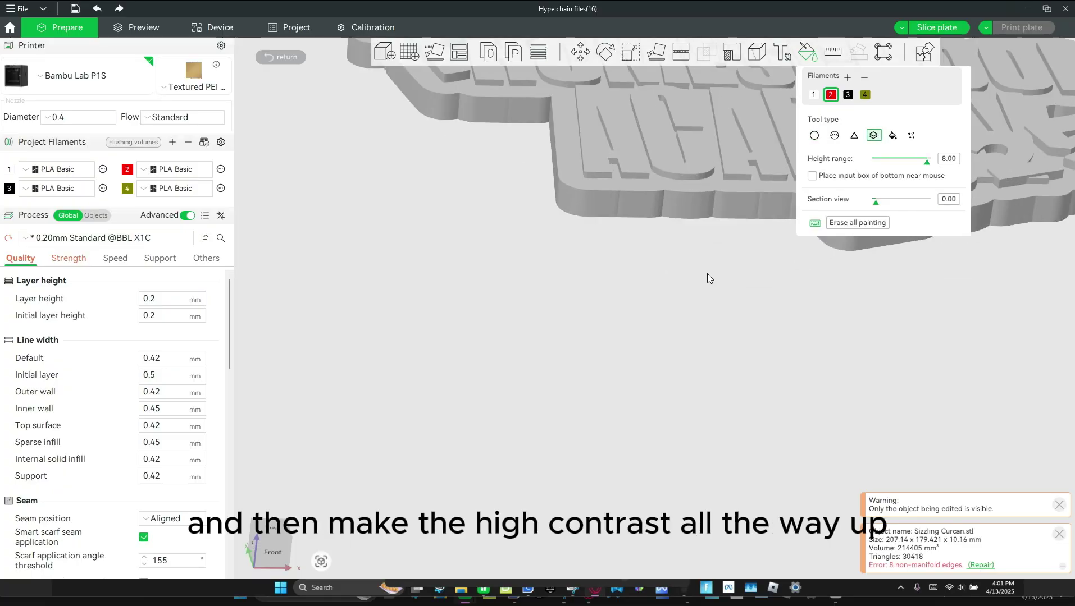
pyautogui.moveTo(702, 123); pyautogui.dragTo(440, 438, button='right')
pyautogui.scroll(7, 555, 277)
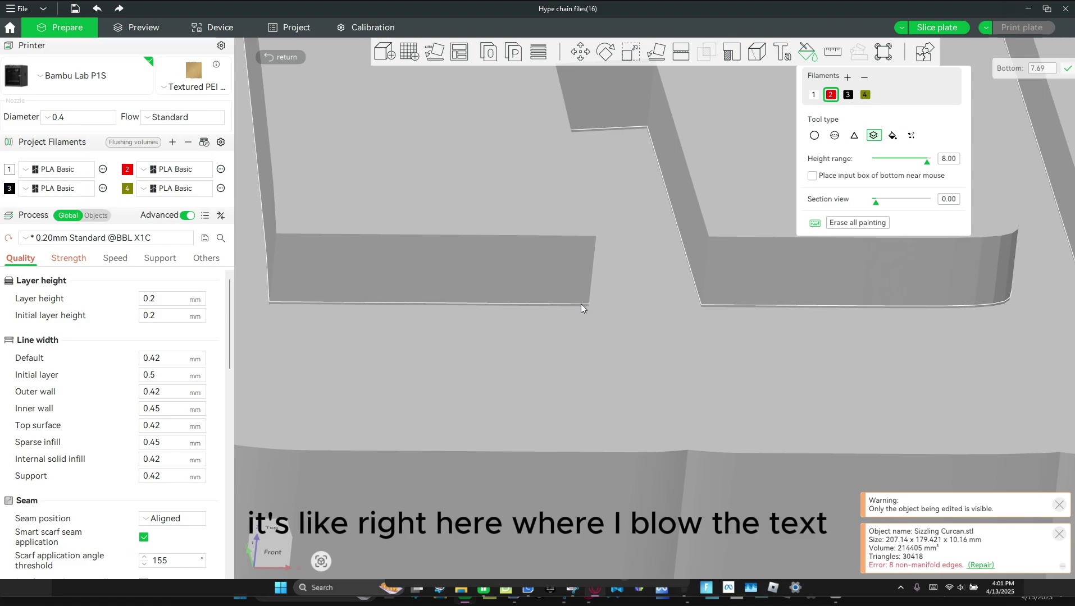
pyautogui.scroll(-5, 573, 303)
pyautogui.scroll(2, 607, 303)
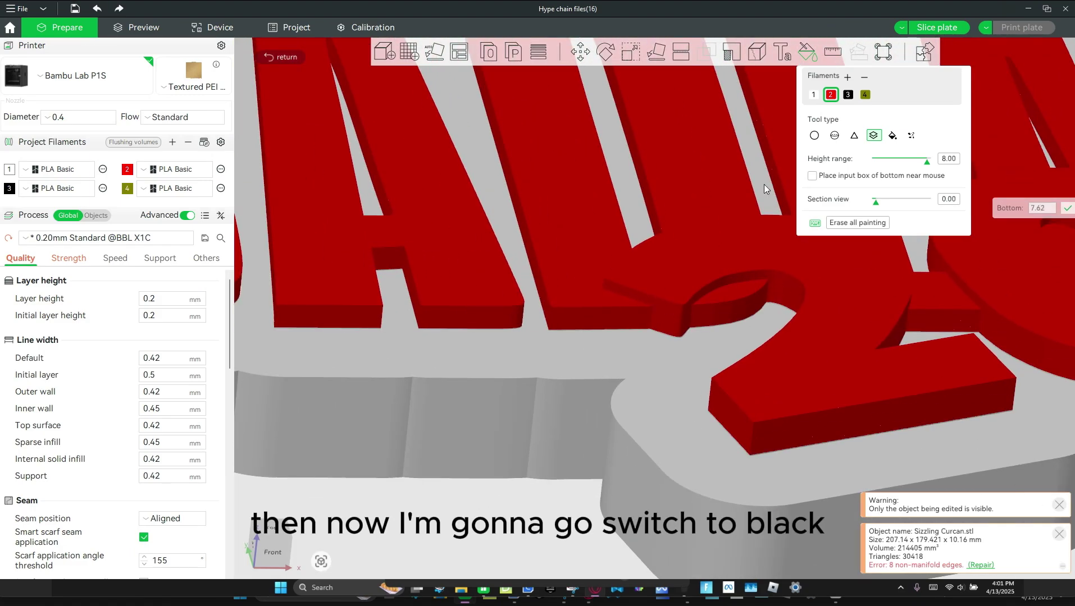
# Paint the higher 2025 digits and graduation cap black with filament 3, using the height range tool above the lettering's top surface
pyautogui.click(848, 95)
pyautogui.scroll(-2, 628, 264)
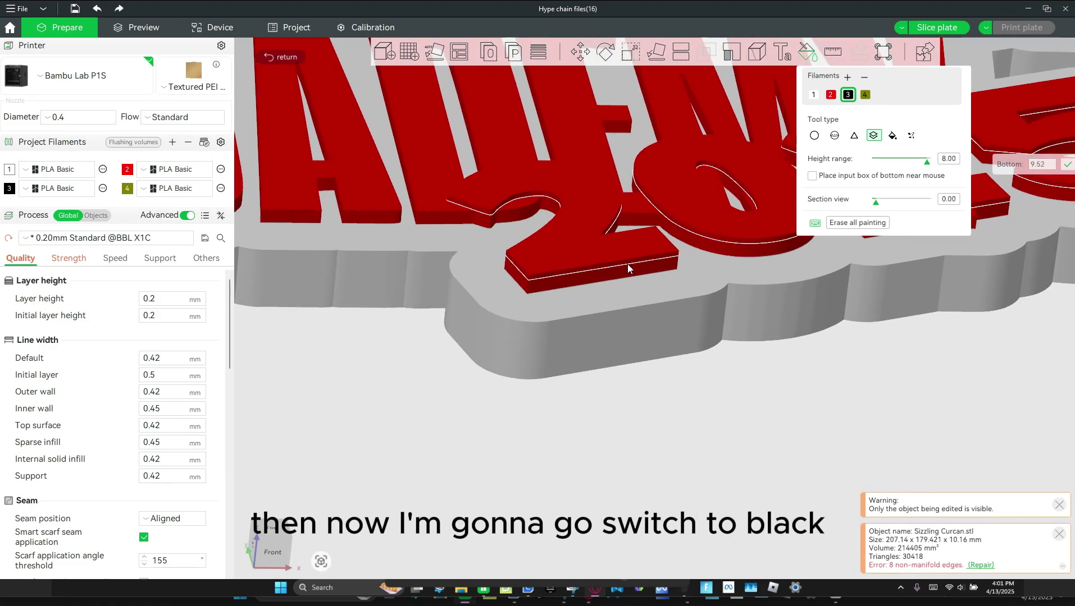
pyautogui.scroll(6, 629, 212)
pyautogui.scroll(-2, 736, 180)
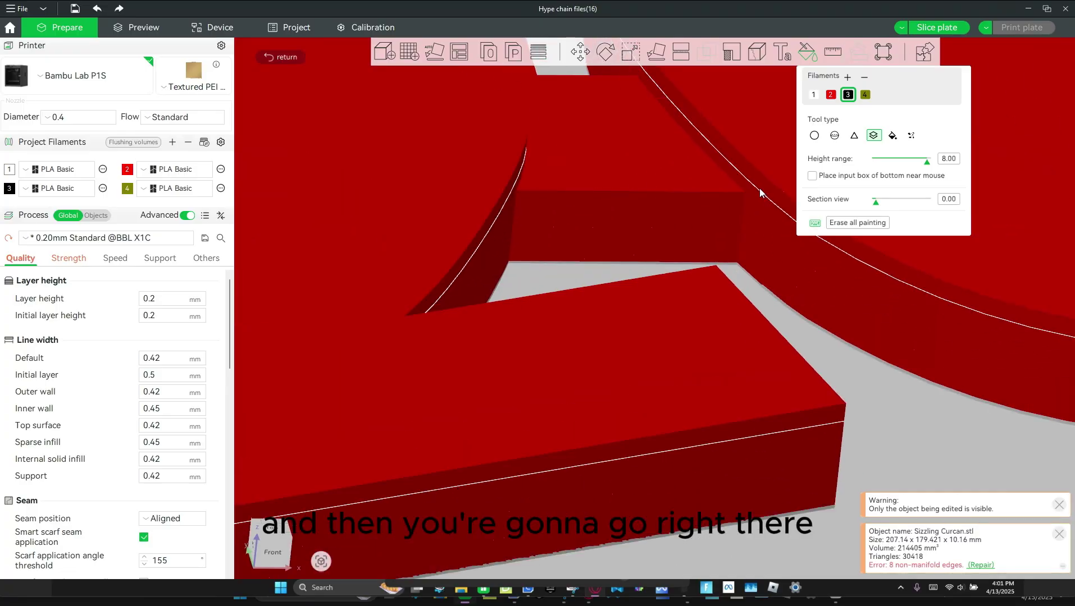
pyautogui.click(753, 200)
pyautogui.scroll(-5, 751, 198)
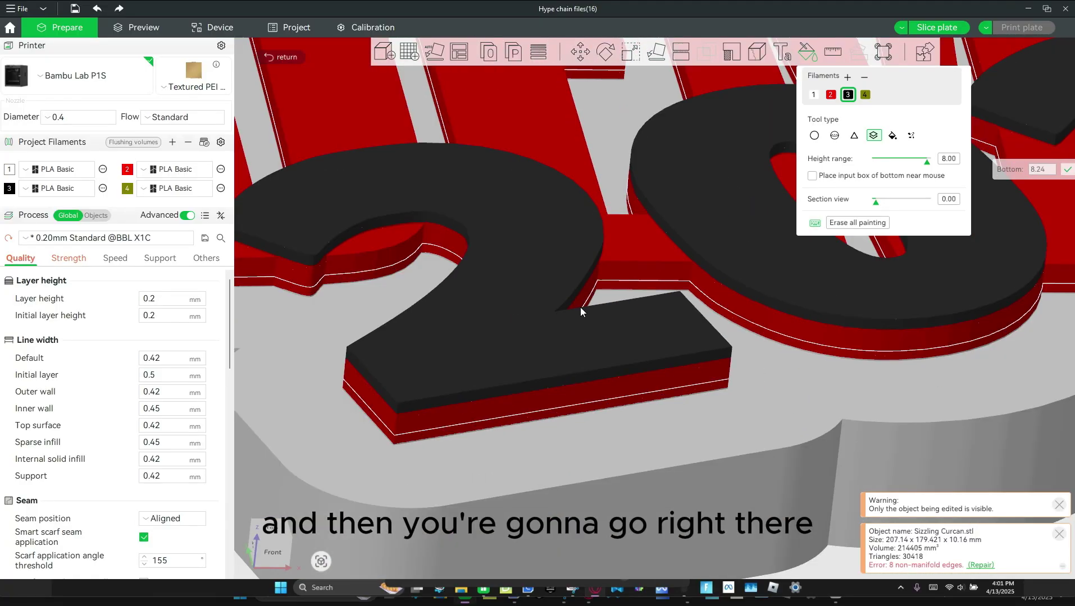
# Draw a line in filament 4 across the joint between the graduation cap and its tassel, using the circle brush at pen size 0.10
pyautogui.moveTo(468, 400); pyautogui.dragTo(470, 415)
pyautogui.moveTo(352, 311); pyautogui.dragTo(593, 440, button='right')
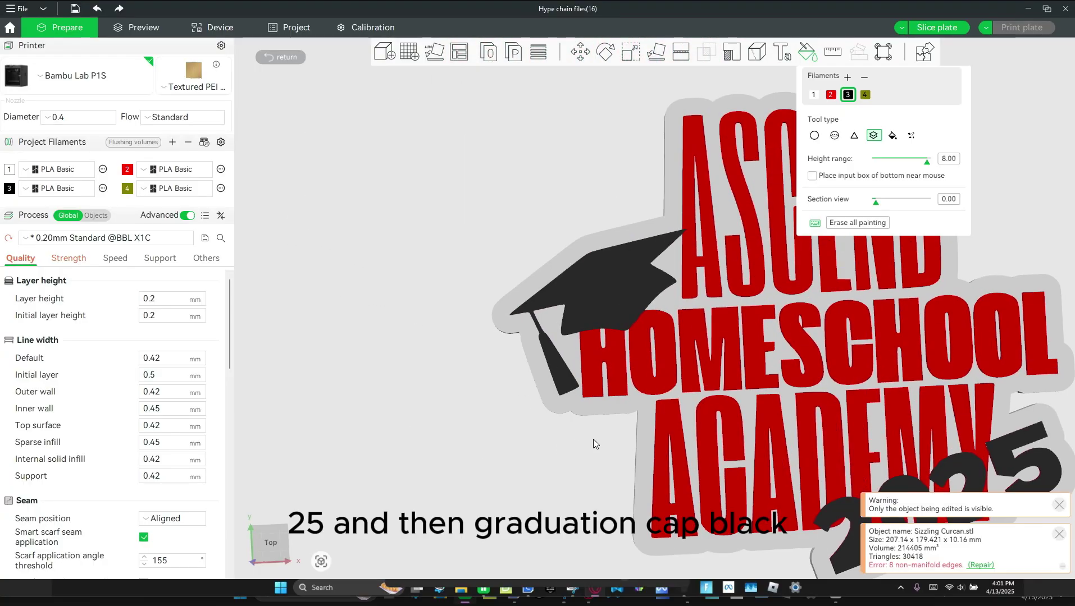
pyautogui.click(865, 96)
pyautogui.click(816, 136)
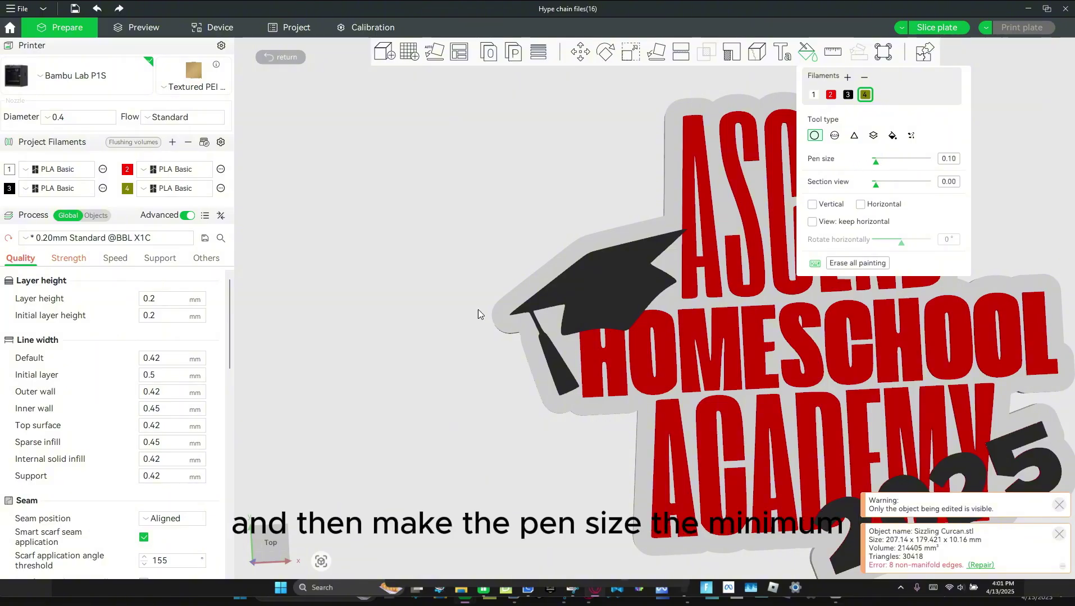
pyautogui.scroll(10, 515, 307)
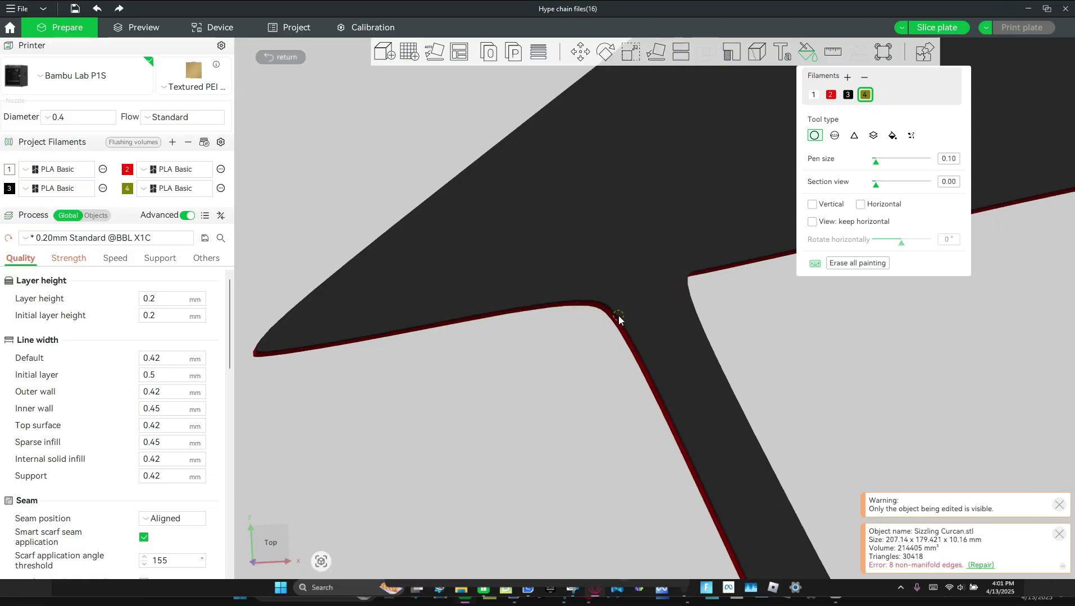
pyautogui.scroll(4, 619, 316)
pyautogui.moveTo(500, 288); pyautogui.dragTo(642, 274)
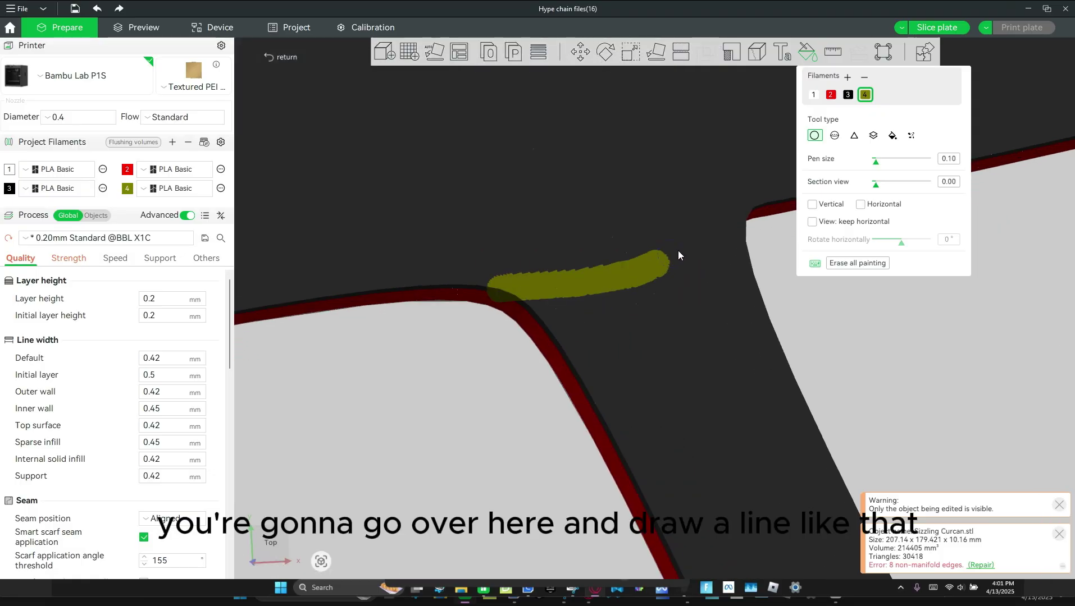
pyautogui.scroll(-5, 701, 267)
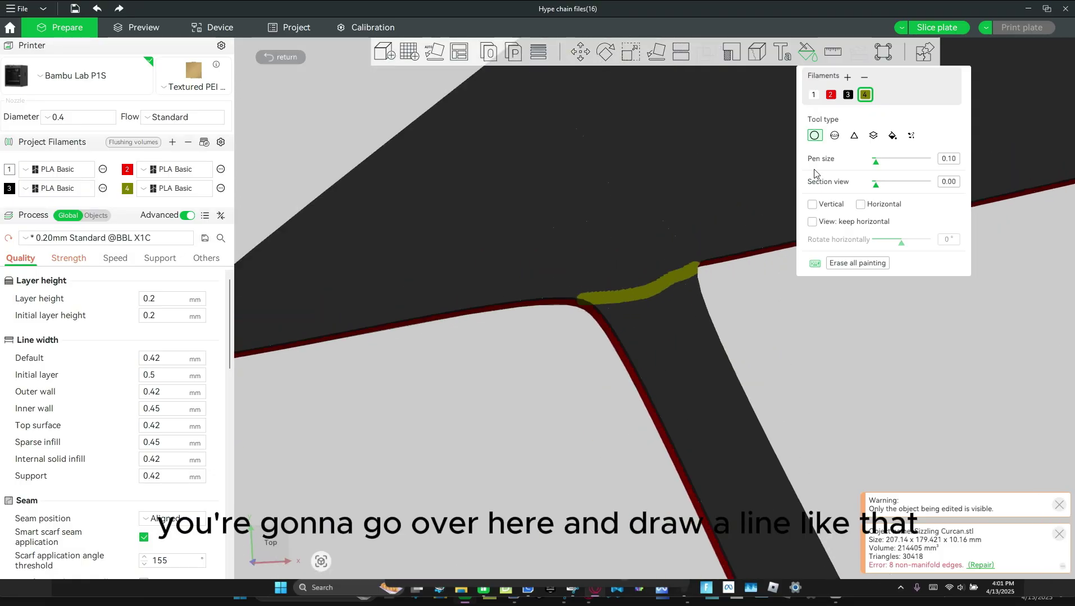
# Fill the tassel below the line with filament 4, using the fill tool with edge detection, and leave colour painting
pyautogui.click(894, 136)
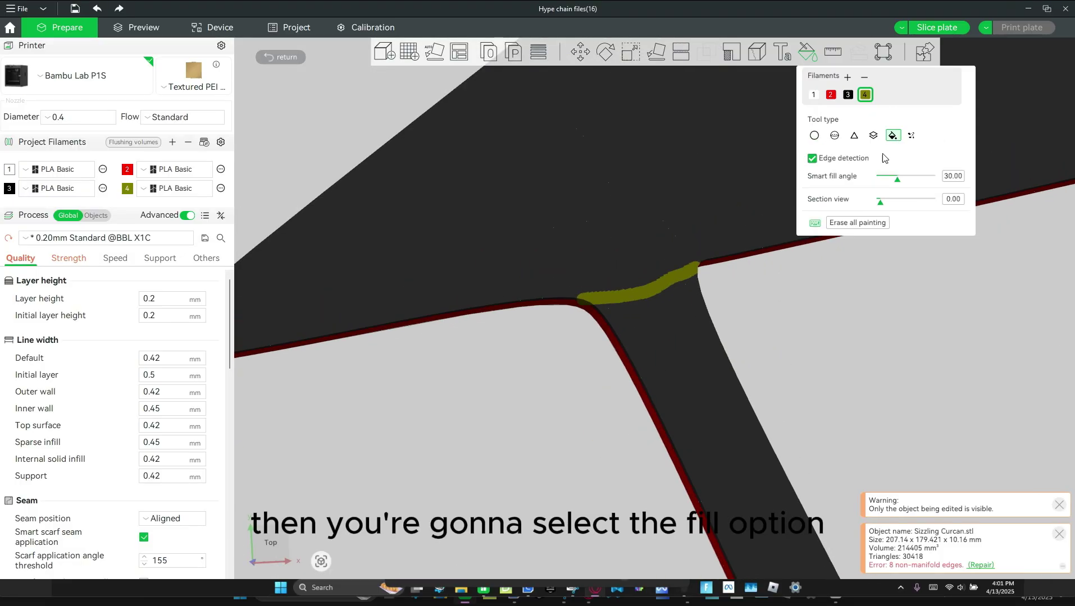
pyautogui.click(673, 359)
pyautogui.scroll(-5, 673, 358)
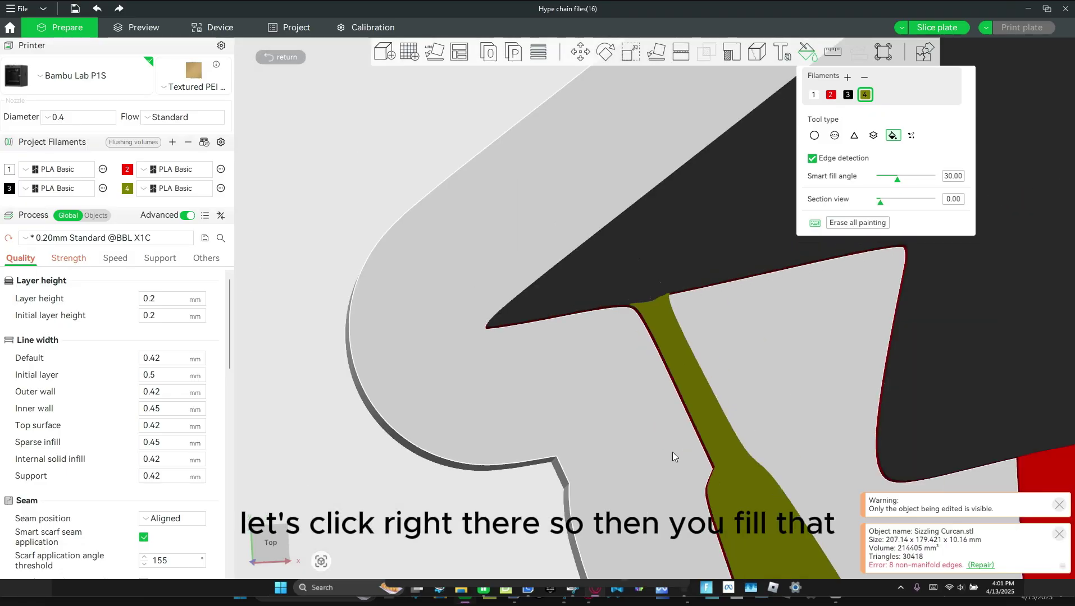
pyautogui.scroll(-8, 565, 295)
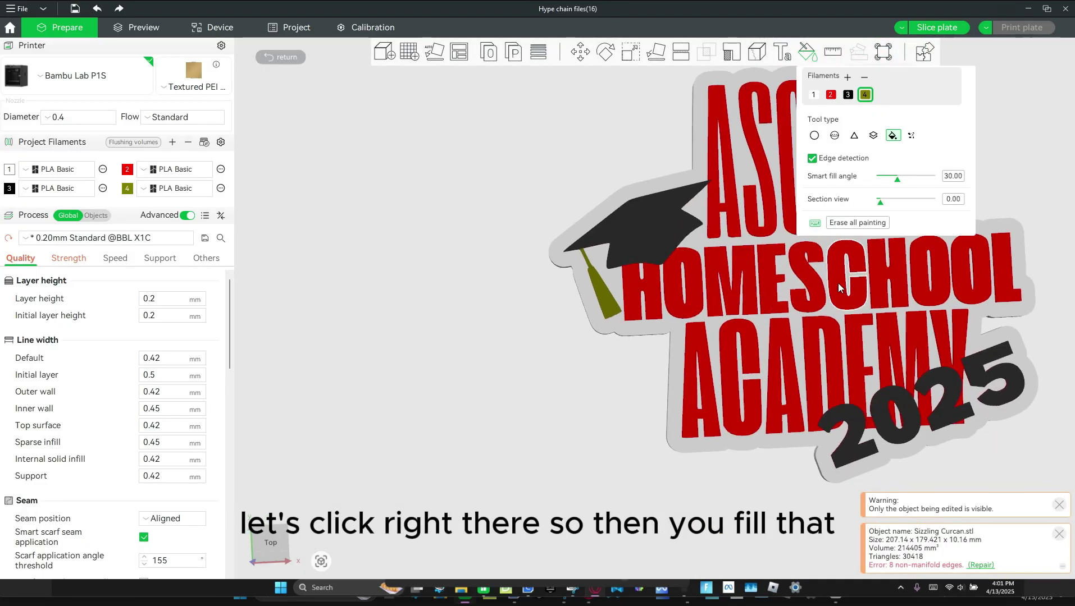
pyautogui.click(282, 57)
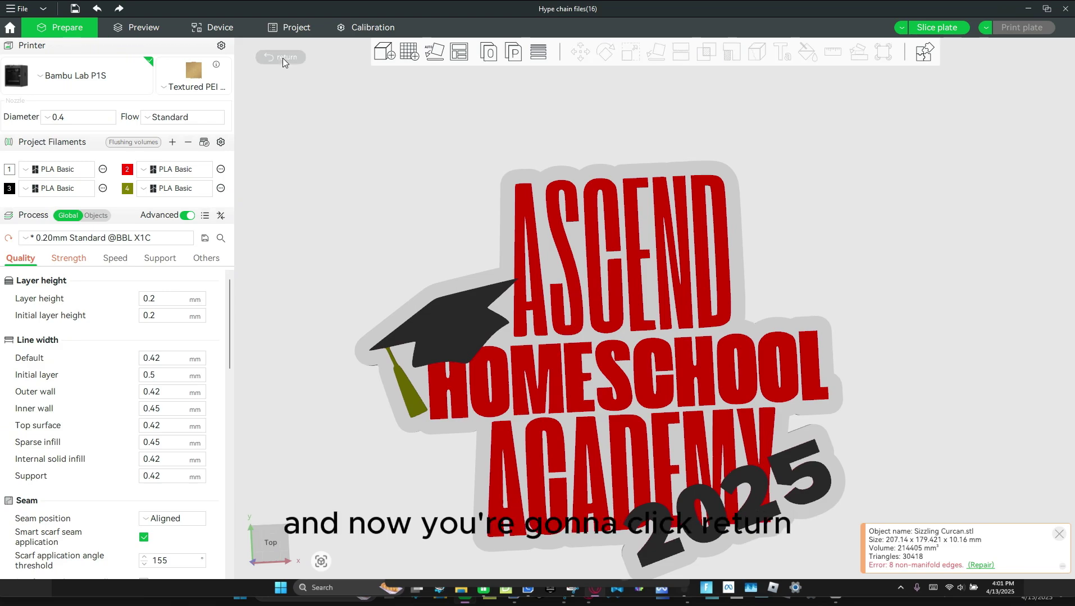
# Move the two rings away from the medallion to the far upper area of the Ring plate
pyautogui.moveTo(623, 254); pyautogui.dragTo(588, 518)
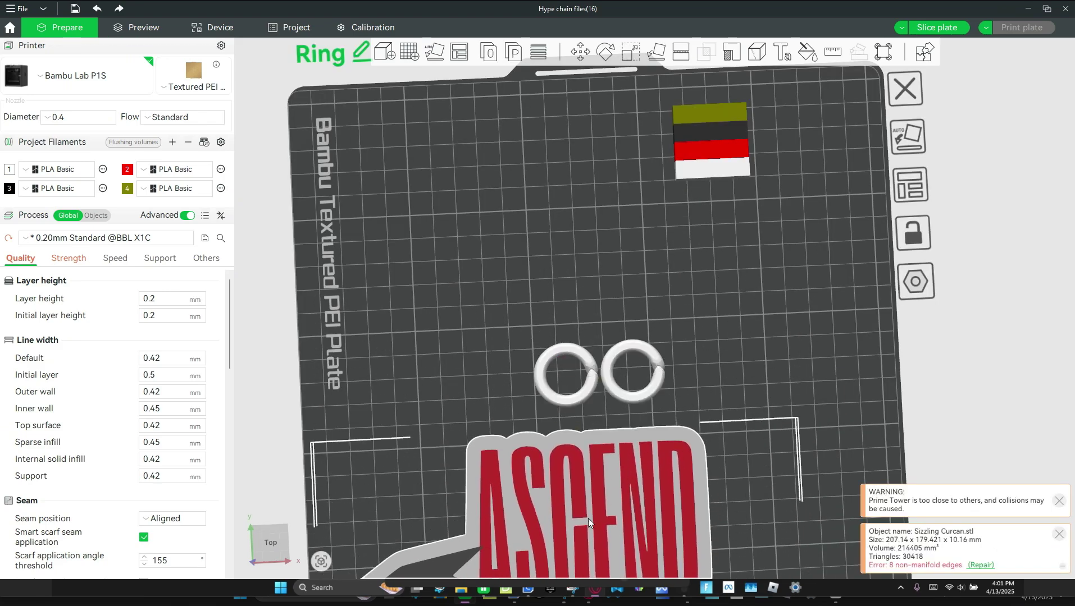
pyautogui.moveTo(656, 360); pyautogui.dragTo(820, 115)
pyautogui.moveTo(595, 359); pyautogui.dragTo(680, 140)
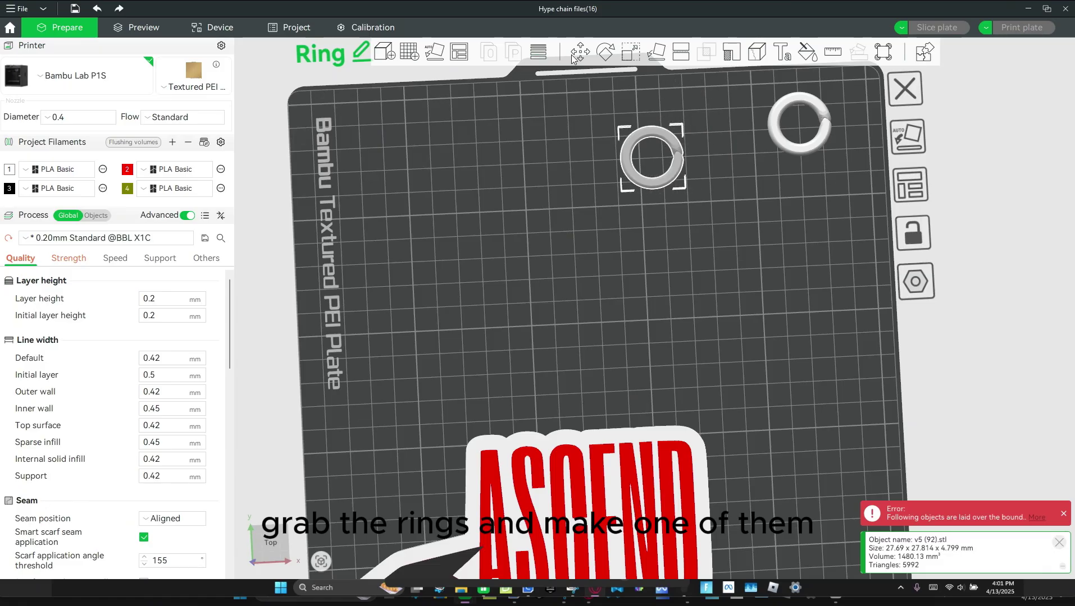
# Rotate the ring nearer the plate's middle about 88° around Z so its opening faces the plate's back edge
pyautogui.click(605, 52)
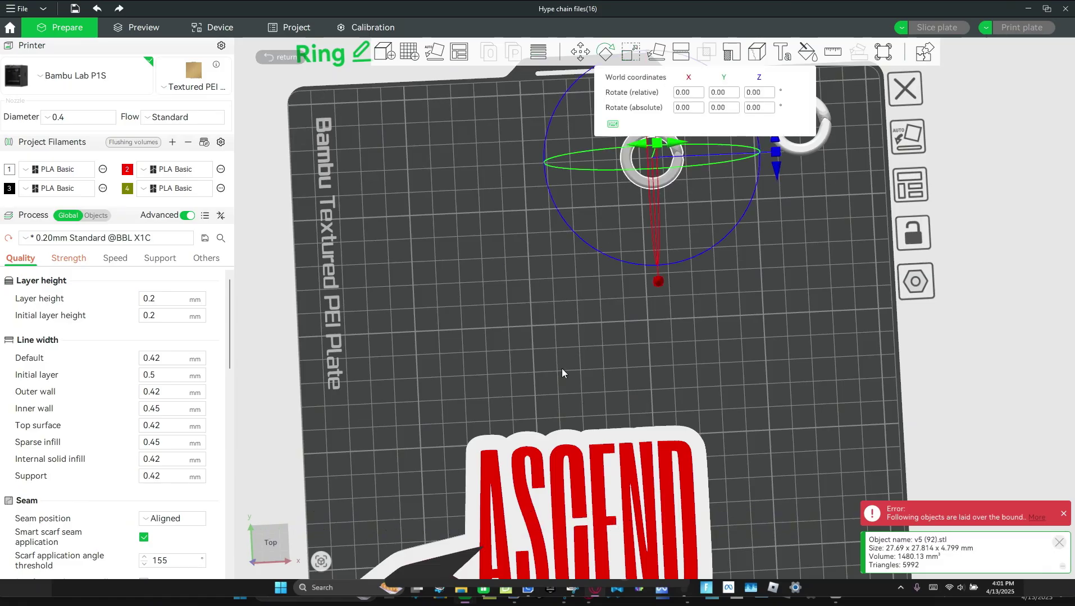
pyautogui.moveTo(564, 361); pyautogui.dragTo(523, 472, button='right')
pyautogui.scroll(-1, 524, 472)
pyautogui.moveTo(719, 304); pyautogui.dragTo(595, 134)
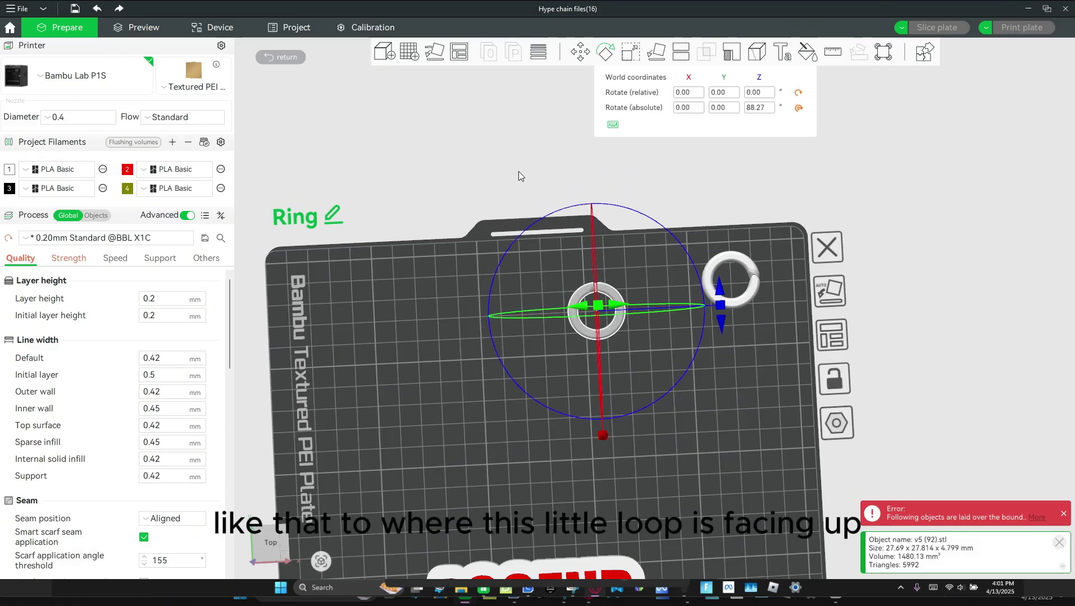
pyautogui.click(425, 216)
pyautogui.scroll(6, 551, 250)
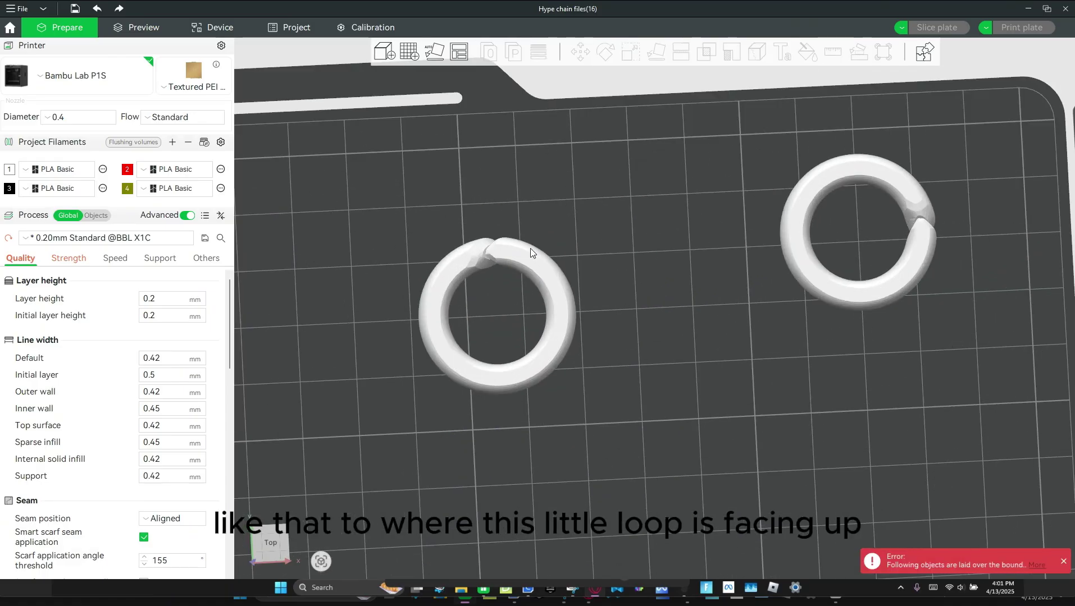
pyautogui.scroll(-3, 529, 249)
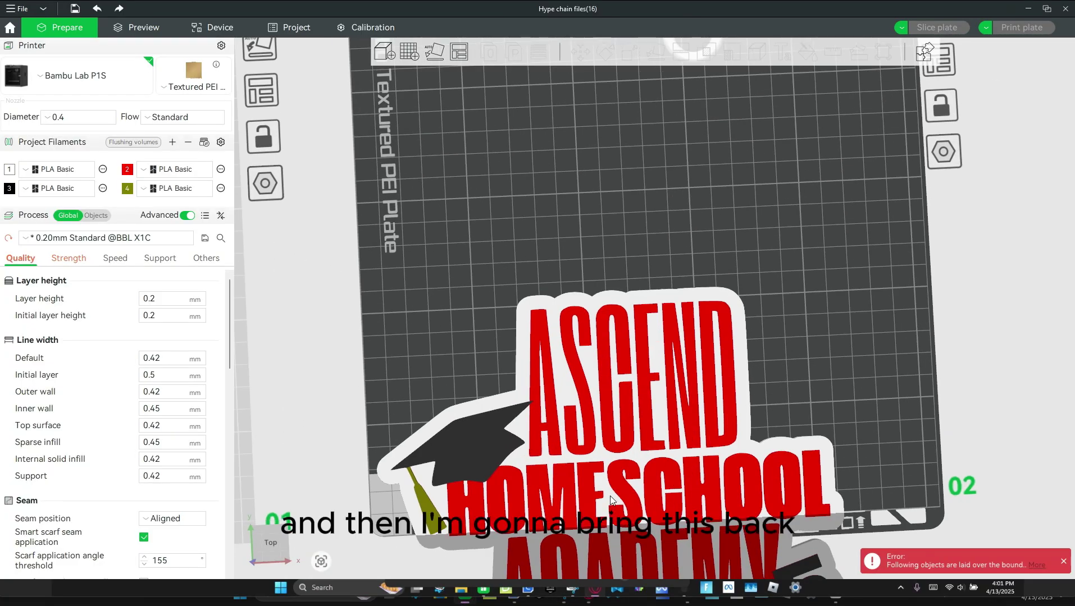
# Center the painted medallion on the Ring plate
pyautogui.moveTo(609, 525)
pyautogui.mouseDown()
pyautogui.moveTo(611, 283)
pyautogui.moveTo(605, 292)
pyautogui.mouseUp()
pyautogui.rightClick(606, 274)
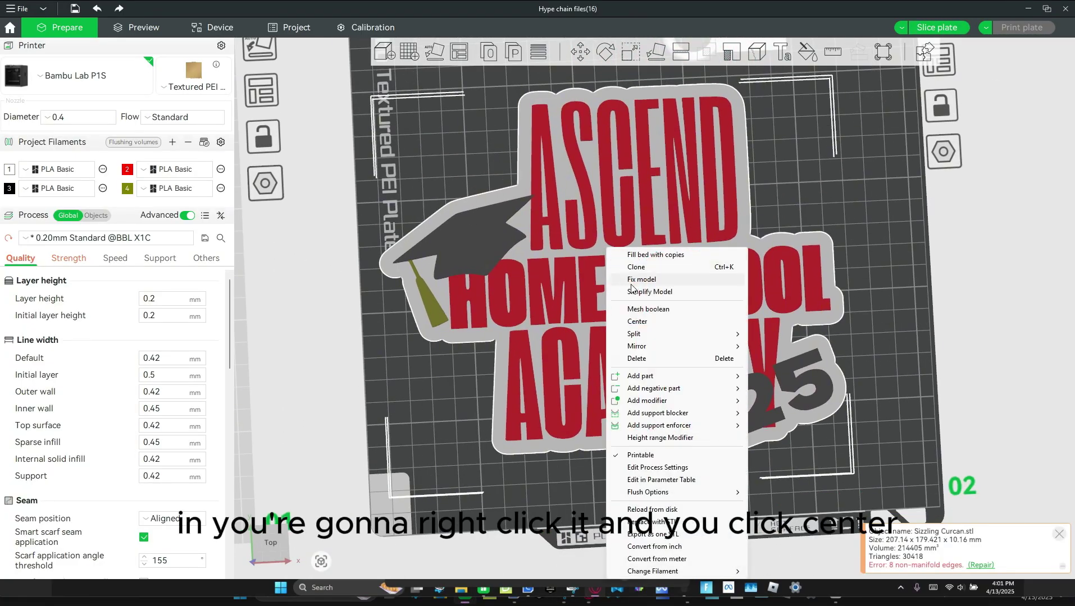
pyautogui.click(639, 321)
pyautogui.scroll(-4, 643, 321)
pyautogui.moveTo(652, 190); pyautogui.dragTo(653, 323, button='right')
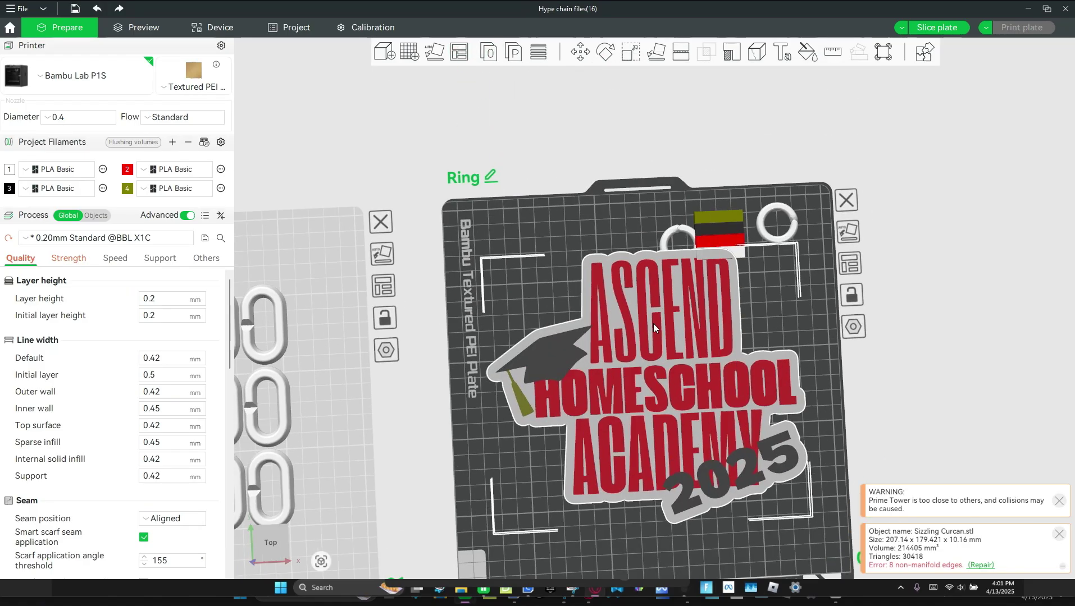
# Scale the medallion uniformly to an X size of 170 mm, and with uniform scale off set its Z scale to 100%
pyautogui.scroll(3, 653, 323)
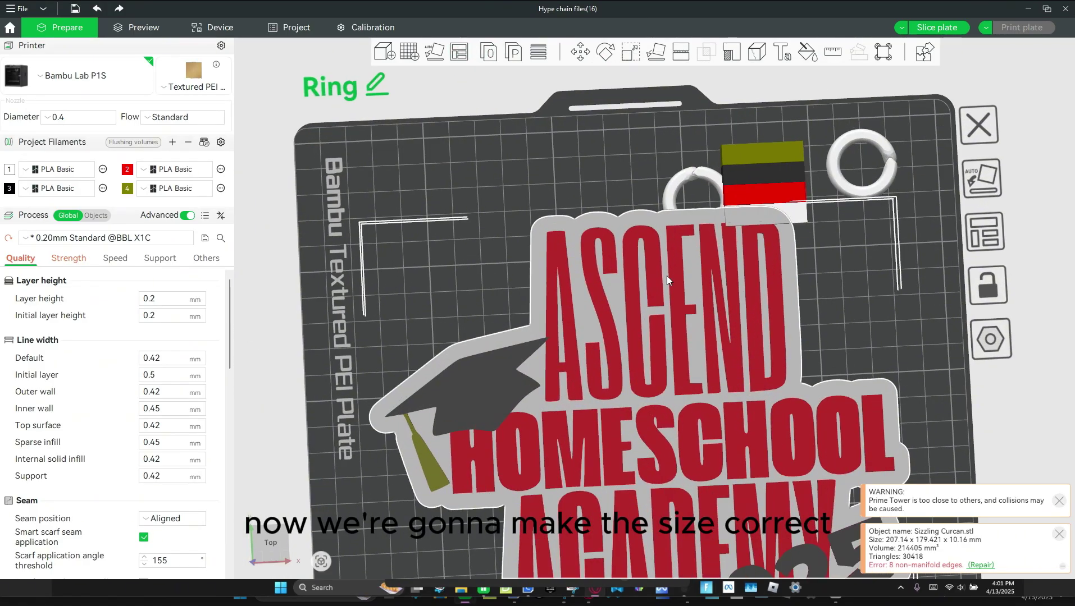
pyautogui.click(630, 56)
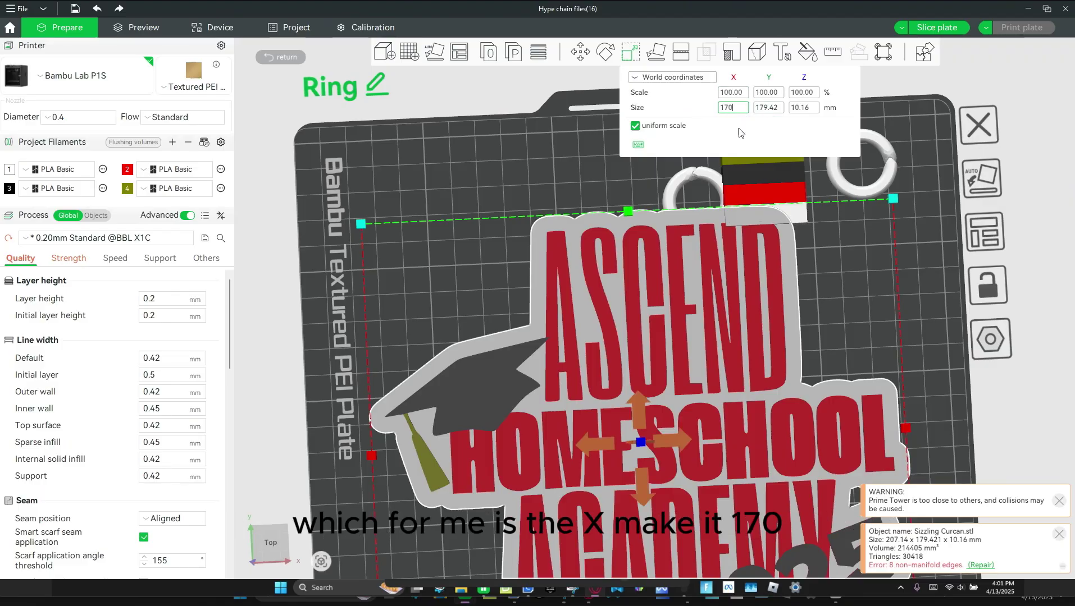
pyautogui.press('Return')
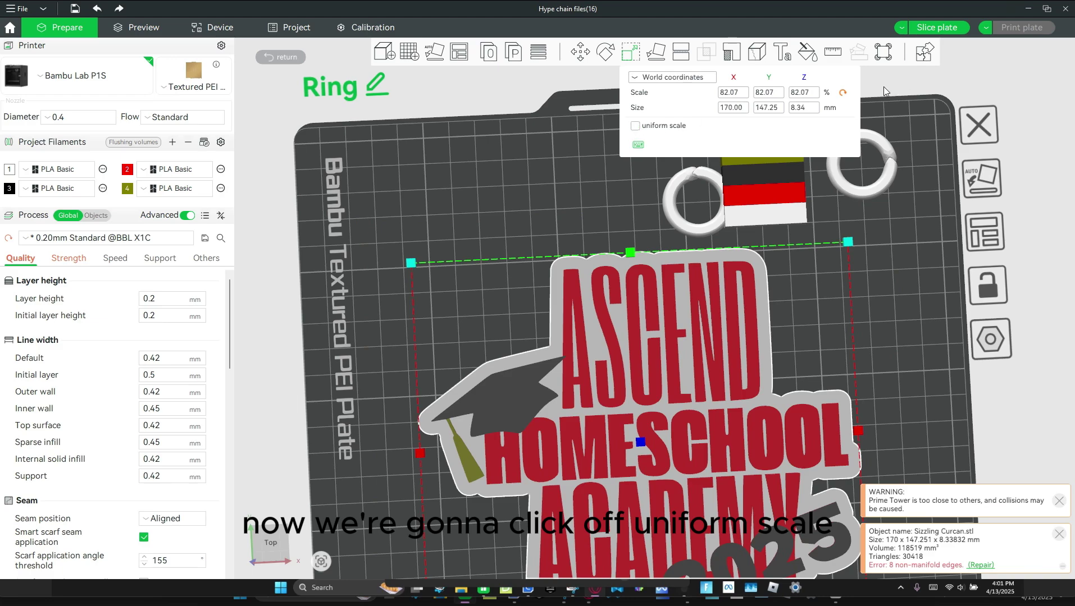
pyautogui.click(806, 97)
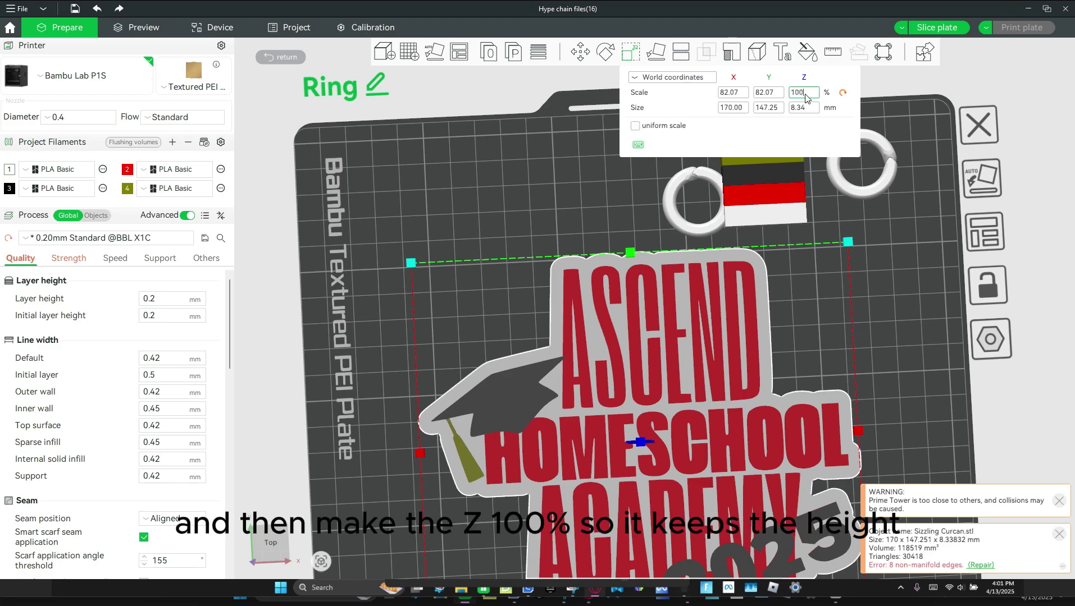
pyautogui.write('100')
pyautogui.press('Return')
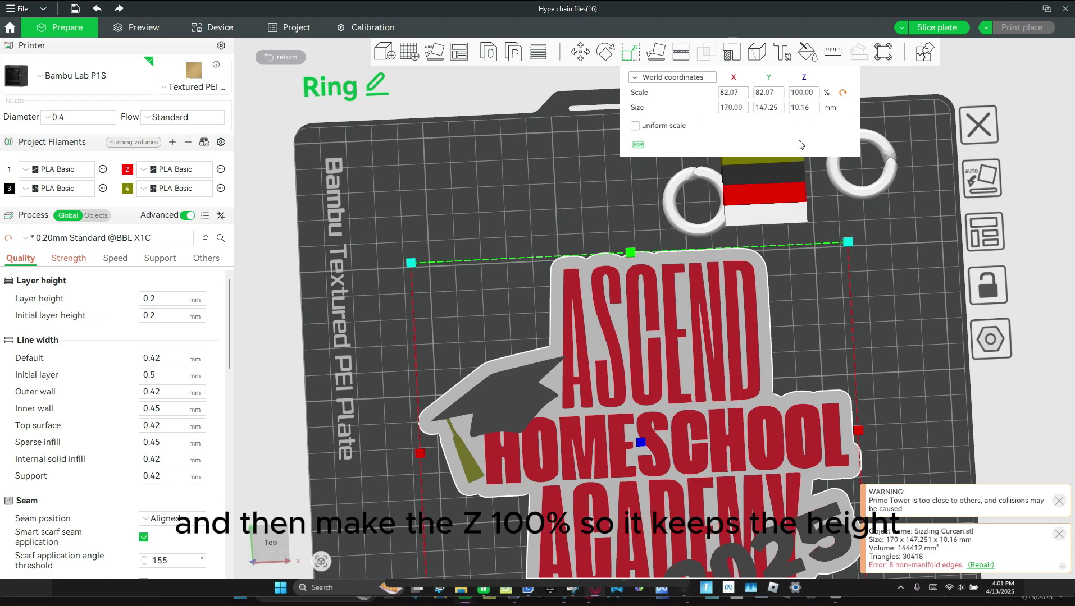
pyautogui.click(928, 390)
pyautogui.rightClick(656, 290)
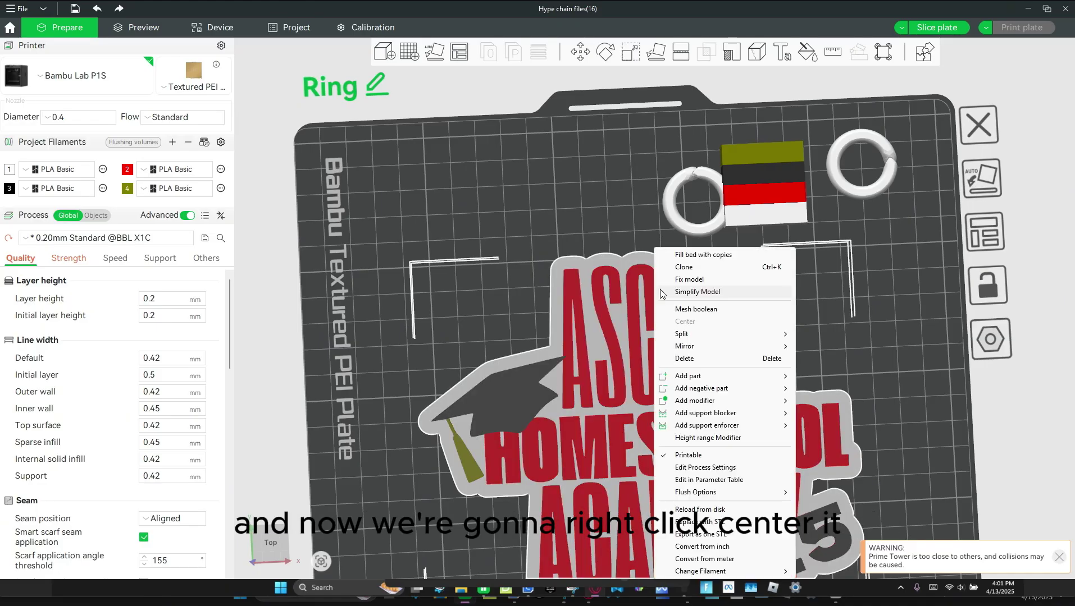
pyautogui.click(608, 221)
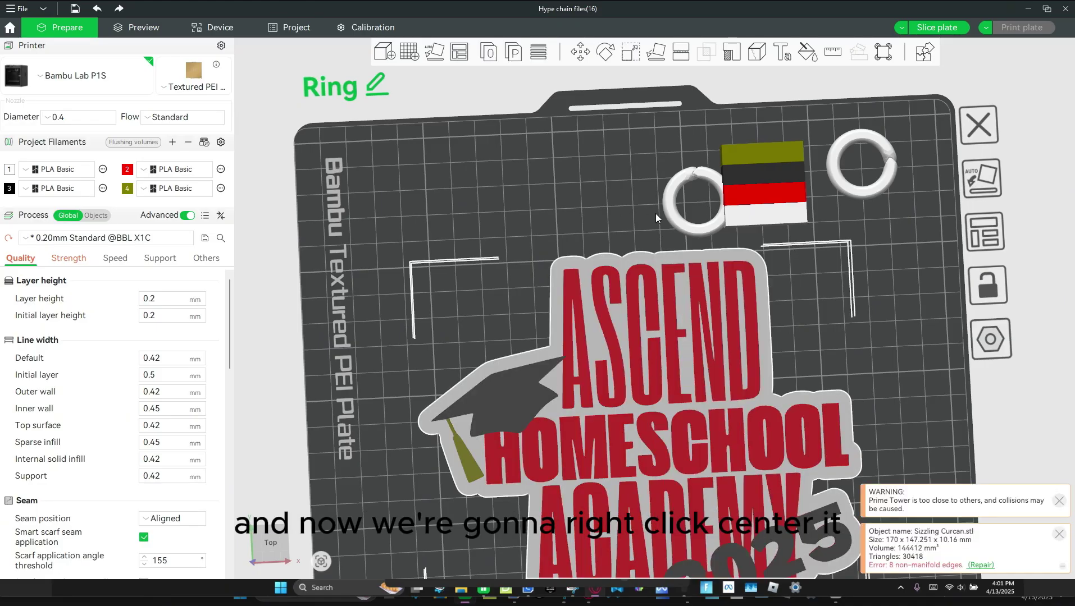
# Center the rotated ring on the plate and move it straight along Y toward the medallion's upper edge
pyautogui.rightClick(669, 208)
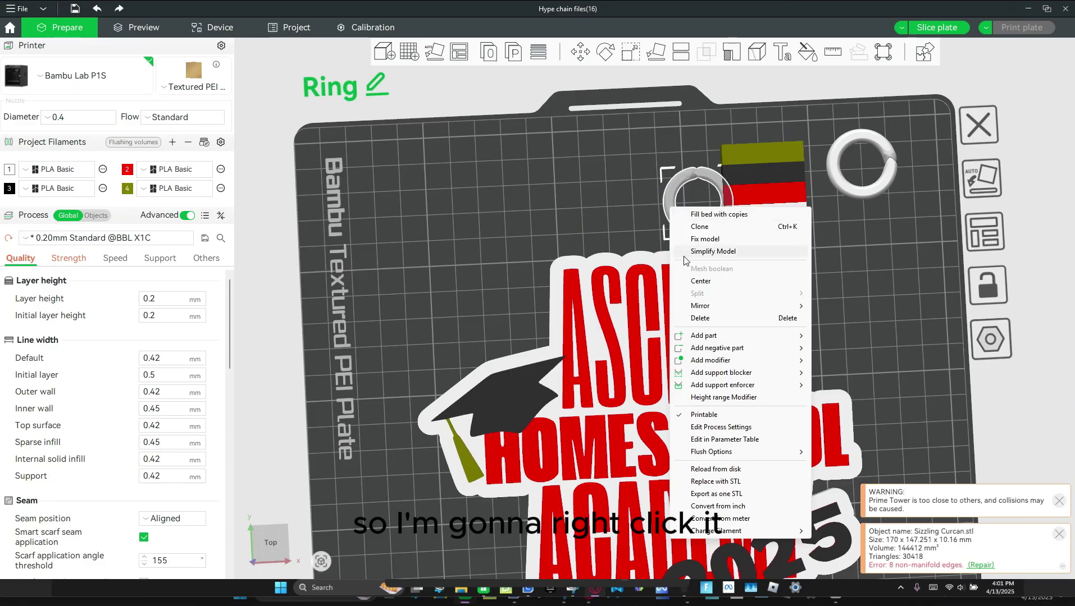
pyautogui.click(705, 283)
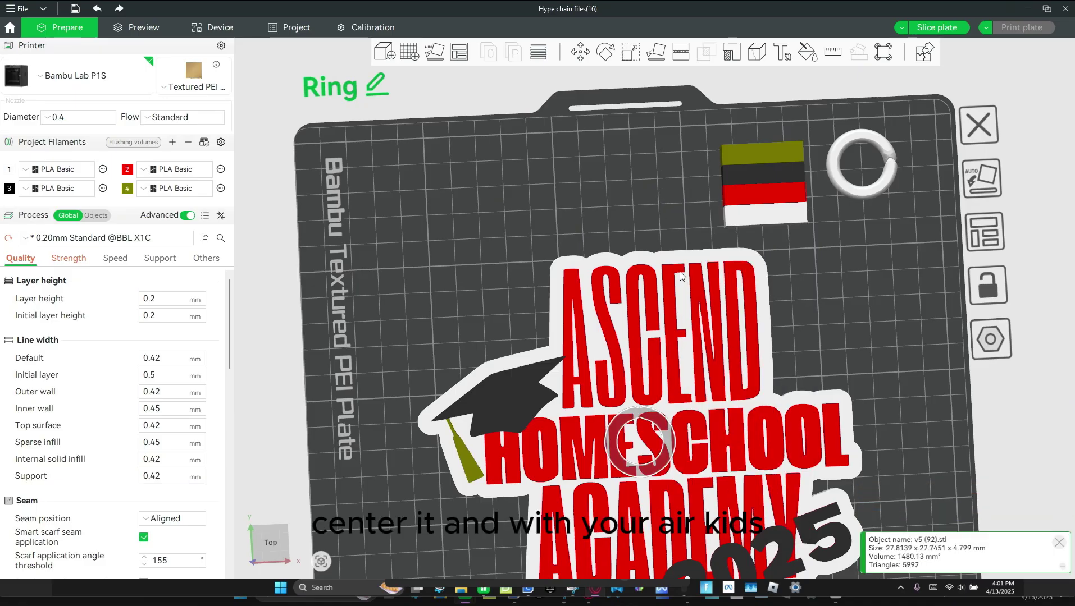
pyautogui.press('Up')
pyautogui.press('Up')
pyautogui.press('Up')
pyautogui.press('Up')
pyautogui.press('Up')
pyautogui.press('Up')
pyautogui.press('Up')
pyautogui.press('Up')
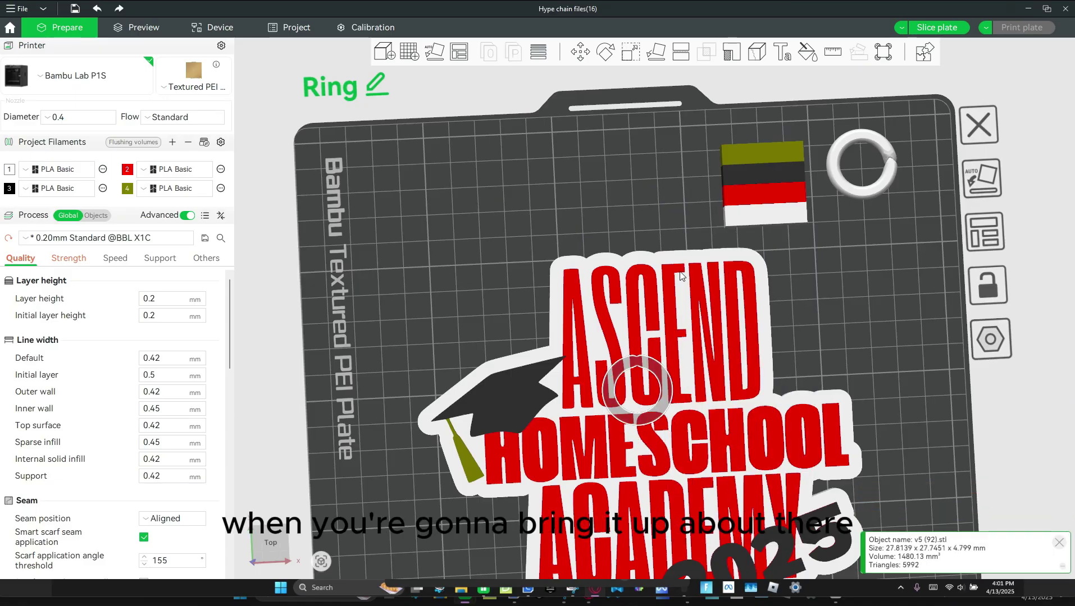
# Adjust the rotated ring's position so it overlaps the medallion's top edge as a hanging loop above the middle of ASCEND
pyautogui.scroll(5, 606, 199)
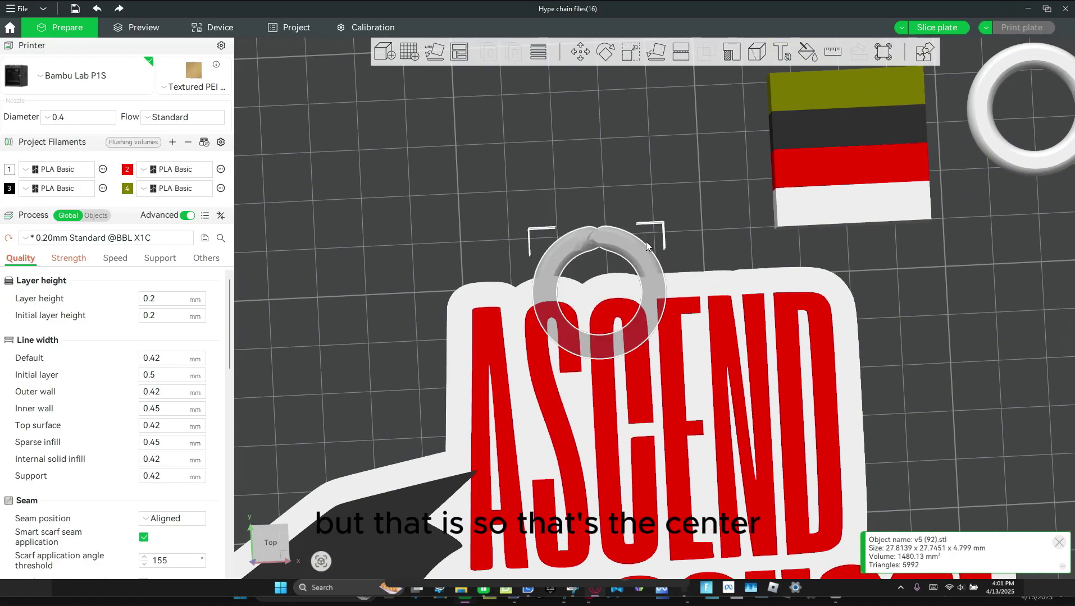
pyautogui.moveTo(617, 235); pyautogui.dragTo(674, 213)
pyautogui.moveTo(529, 200); pyautogui.dragTo(532, 207)
pyautogui.scroll(-3, 531, 208)
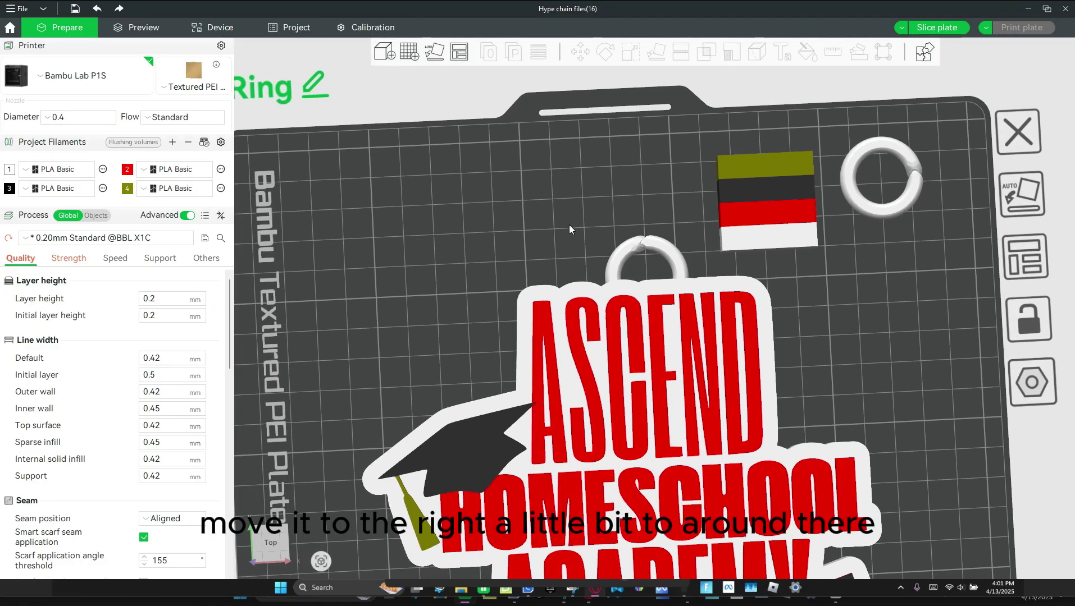
pyautogui.click(632, 240)
pyautogui.click(512, 199)
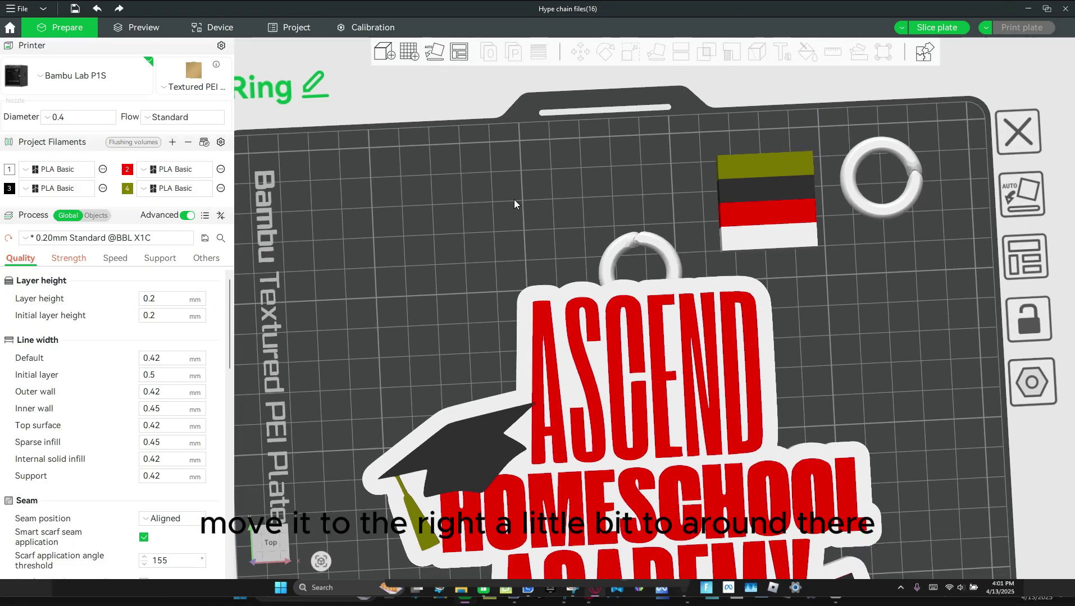
pyautogui.scroll(-3, 516, 197)
# Move the loose ring to the free space above the graduation cap, beside the ASCEND lettering
pyautogui.moveTo(519, 195); pyautogui.dragTo(517, 185, button='right')
pyautogui.moveTo(761, 226); pyautogui.dragTo(539, 300)
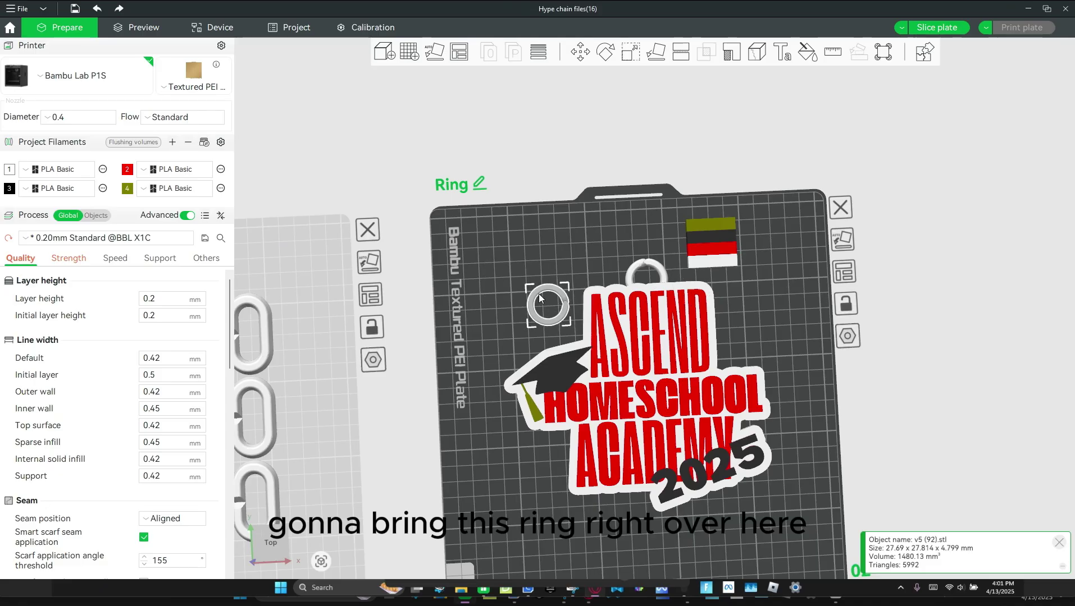
pyautogui.click(452, 290)
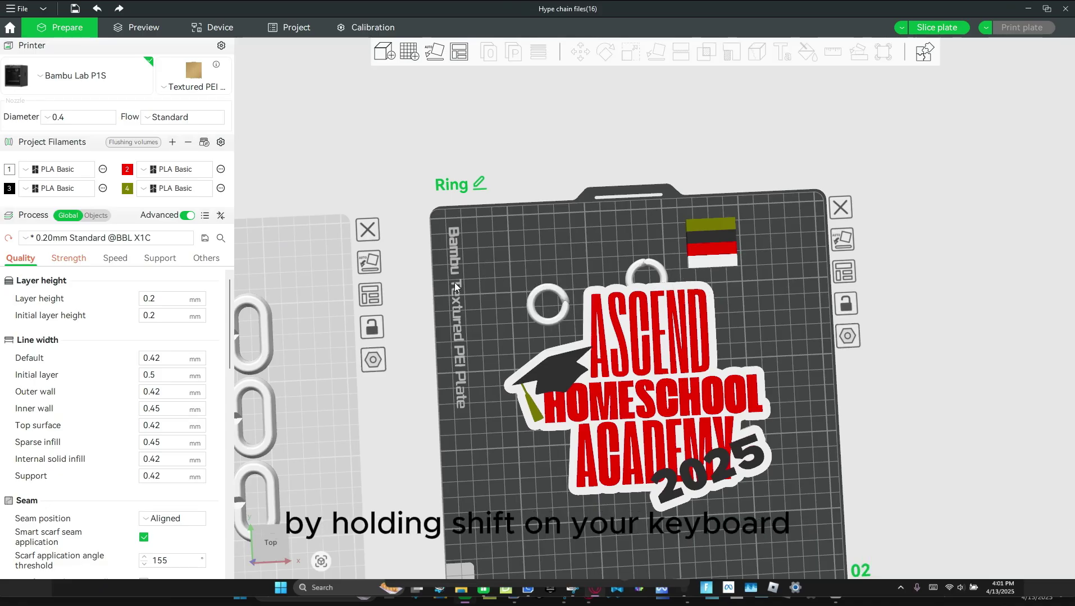
# Select the medallion and both rings together and merge them into one object
pyautogui.keyDown('shift'); pyautogui.moveTo(467, 238); pyautogui.dragTo(812, 532); pyautogui.keyUp('shift')
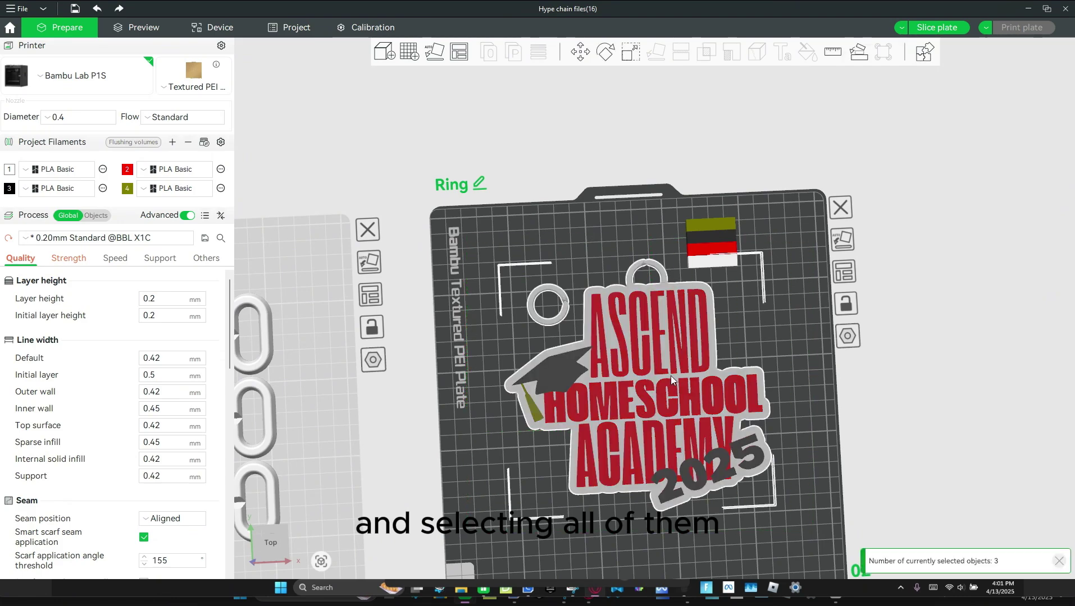
pyautogui.rightClick(666, 355)
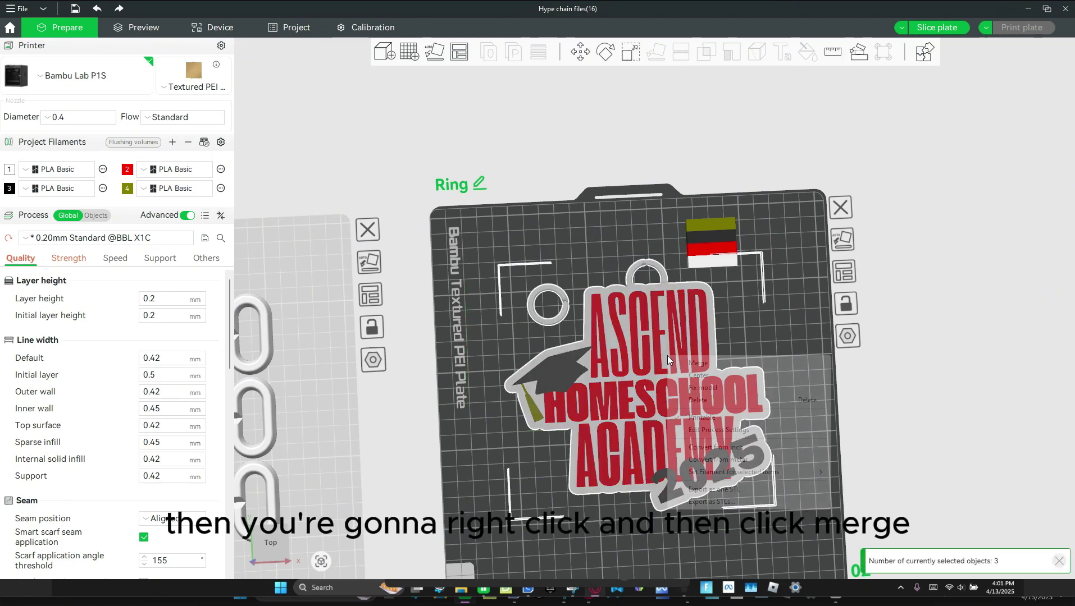
pyautogui.click(699, 363)
# Slice the Ring plate and return to the model preparation view
pyautogui.scroll(-3, 692, 334)
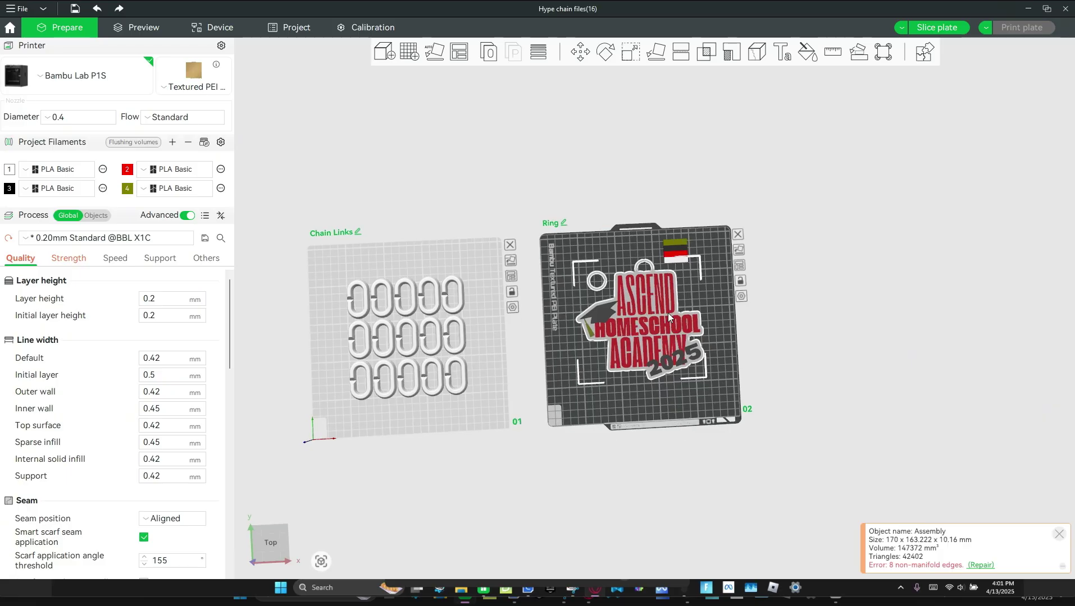
pyautogui.click(948, 28)
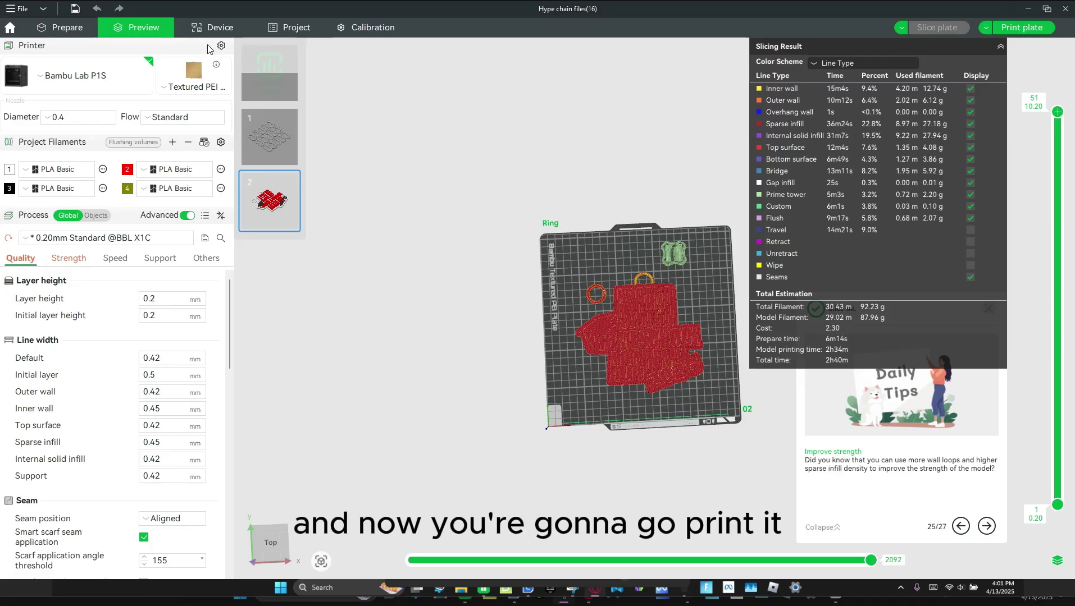
pyautogui.click(87, 29)
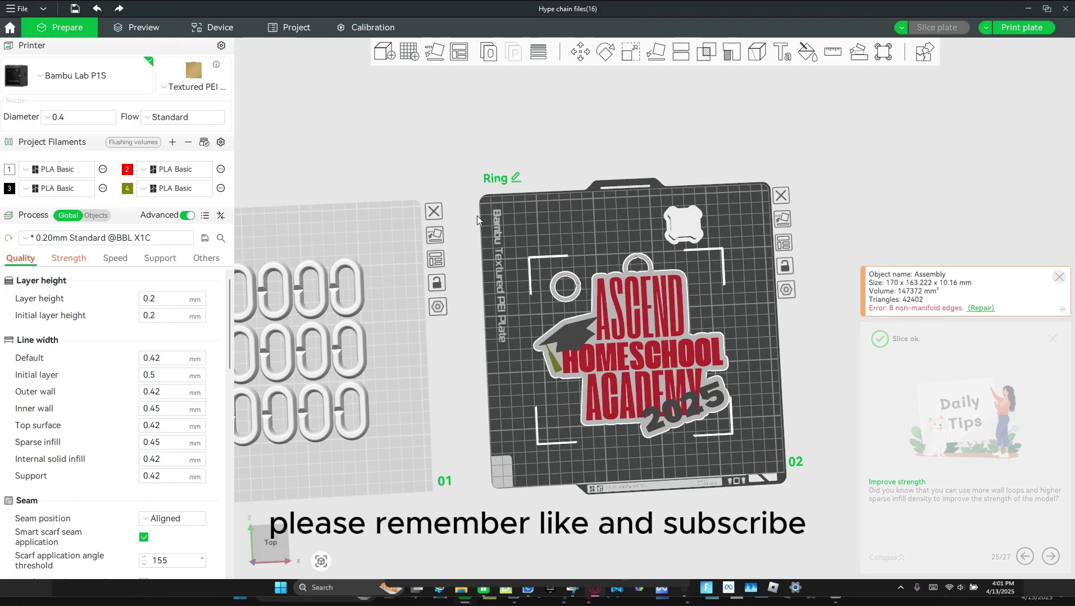